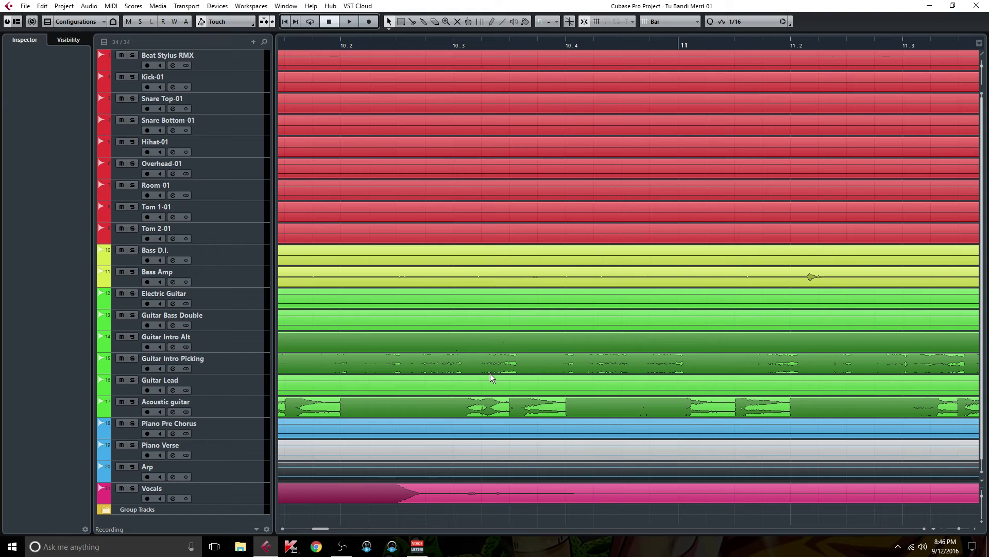
# Open the MixConsole and bring up the plug-in list for the first insert slot of the Beat Stylus RMX channel.
pyautogui.press('F3')
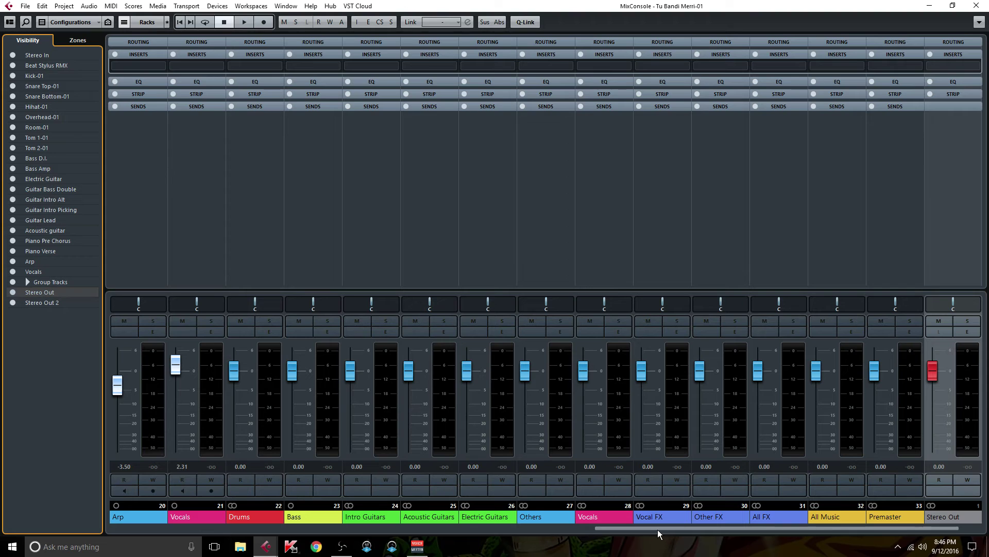
pyautogui.moveTo(655, 526); pyautogui.dragTo(173, 527)
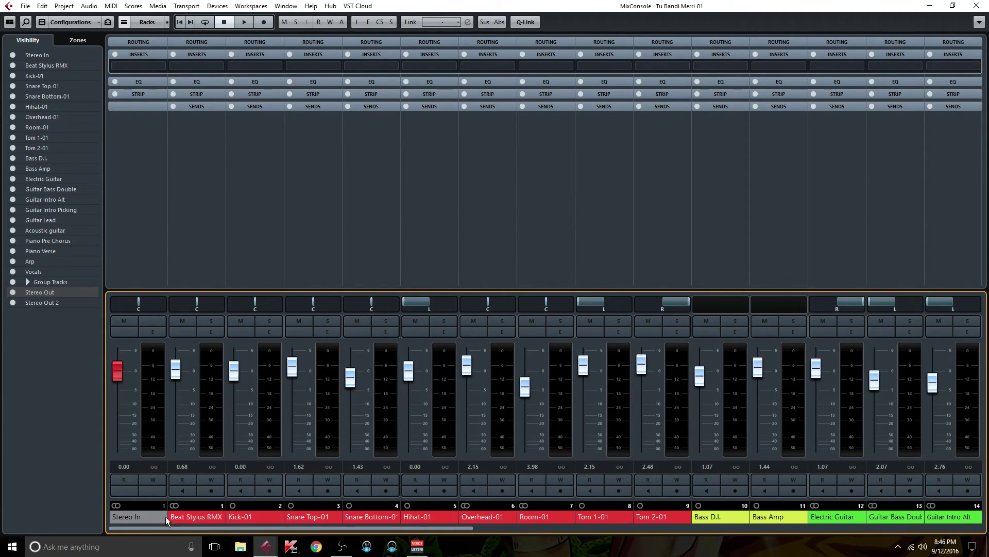
pyautogui.click(221, 66)
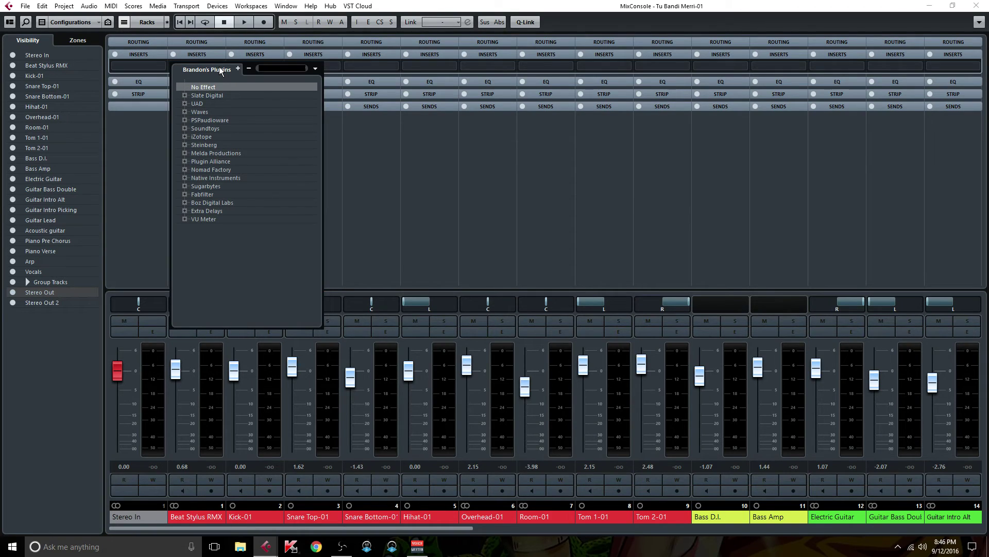
pyautogui.write('vt')
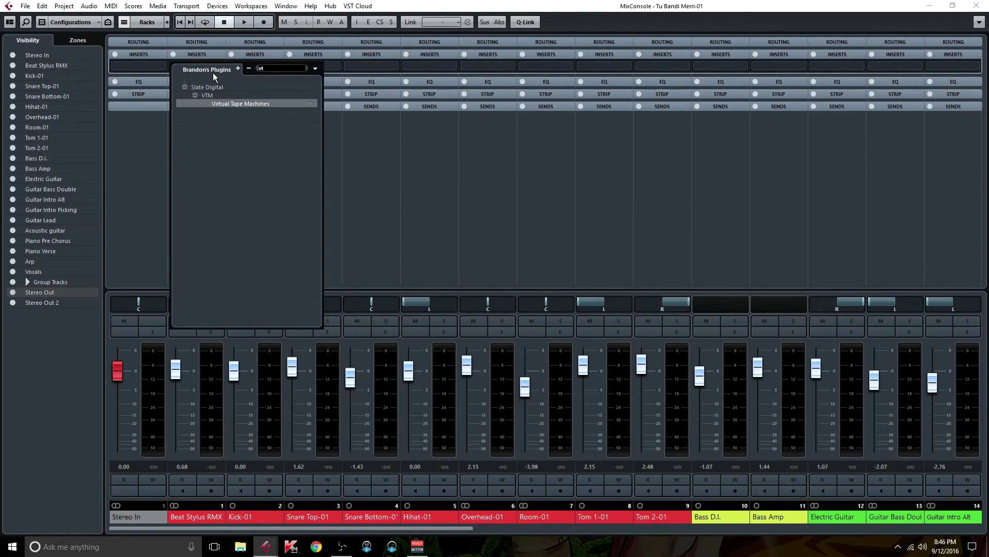
pyautogui.write('m')
pyautogui.press('BackSpace')
pyautogui.press('BackSpace')
pyautogui.press('BackSpace')
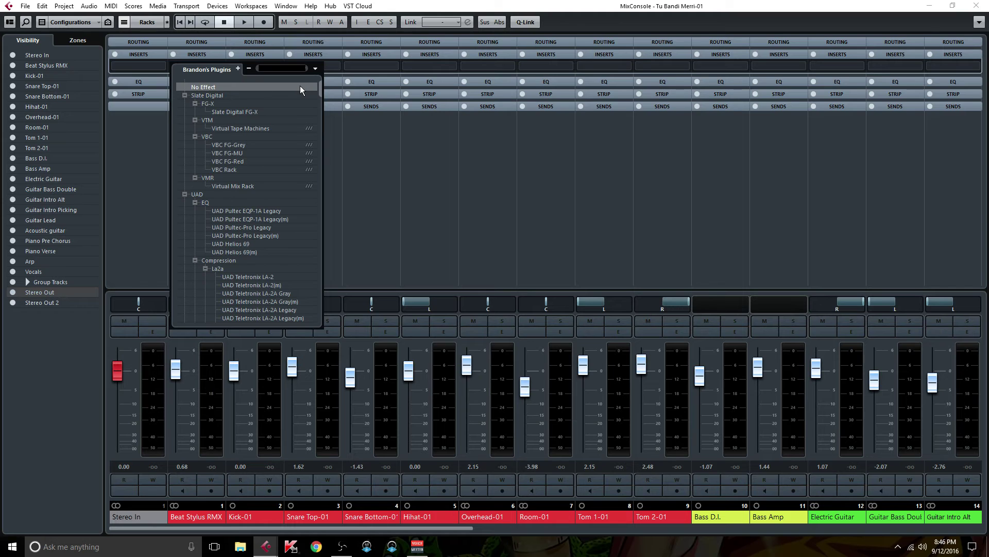
pyautogui.write('cmr')
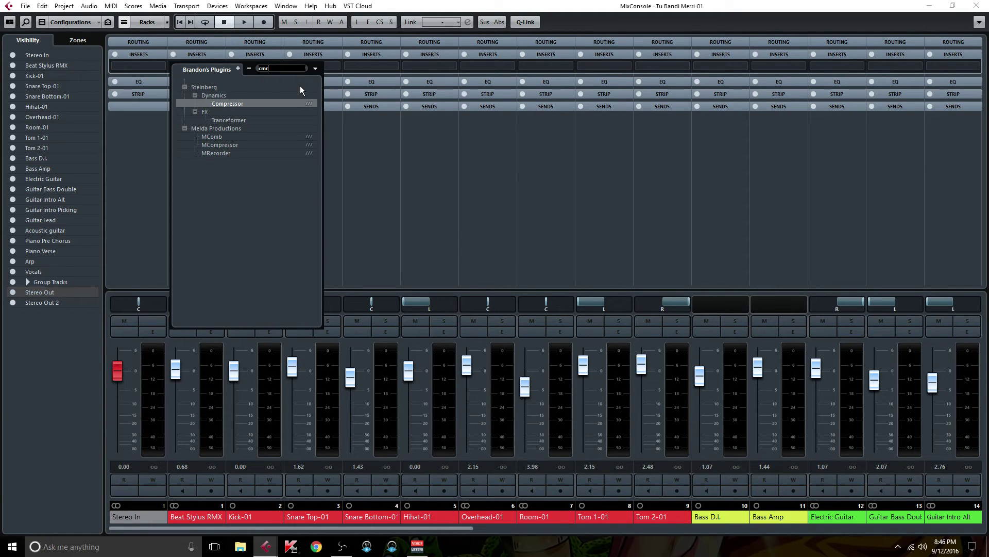
pyautogui.press('BackSpace')
pyautogui.press('BackSpace')
pyautogui.press('BackSpace')
# Insert Virtual Mix Rack on Beat Stylus RMX and load the VCC Channel module into rack slot A.
pyautogui.write('vtm')
pyautogui.click(246, 105)
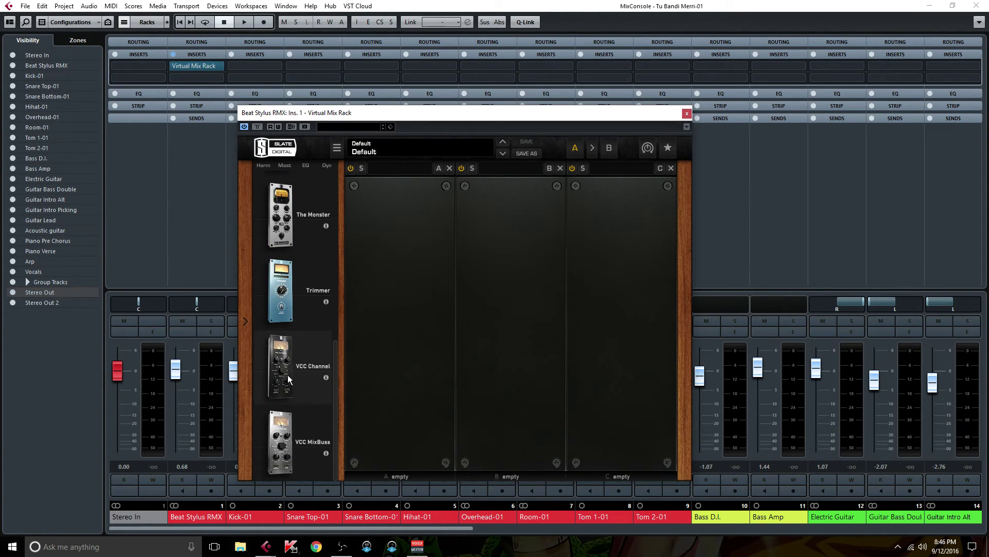
pyautogui.moveTo(287, 376); pyautogui.dragTo(385, 379)
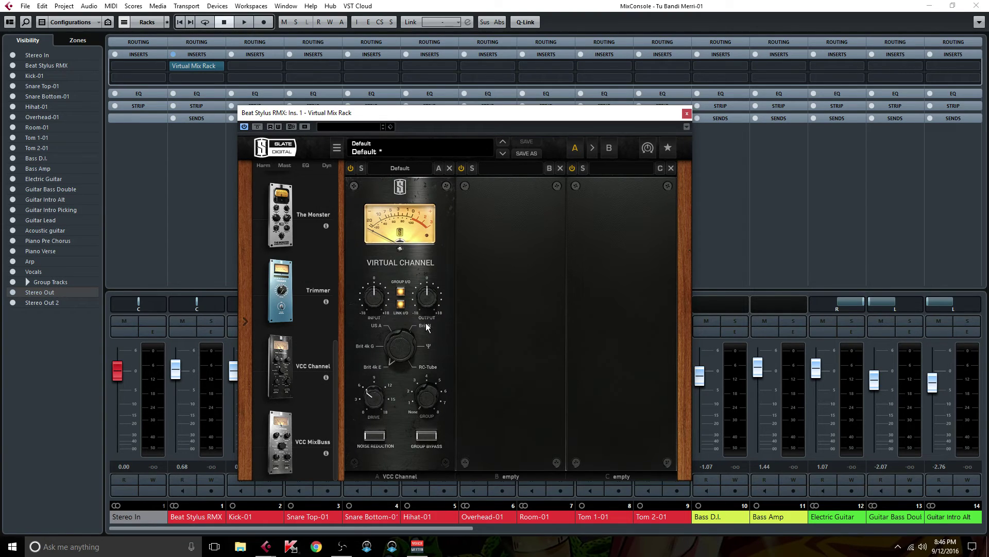
# Set the Virtual Channel console model to Brit N, turn off Group I/O, and close the plug-in window.
pyautogui.click(426, 324)
pyautogui.click(400, 291)
pyautogui.click(687, 113)
# Move Virtual Mix Rack to the second insert slot and copy it to the same slot on every channel from Kick-01 through Vocals.
pyautogui.moveTo(220, 60); pyautogui.dragTo(206, 75)
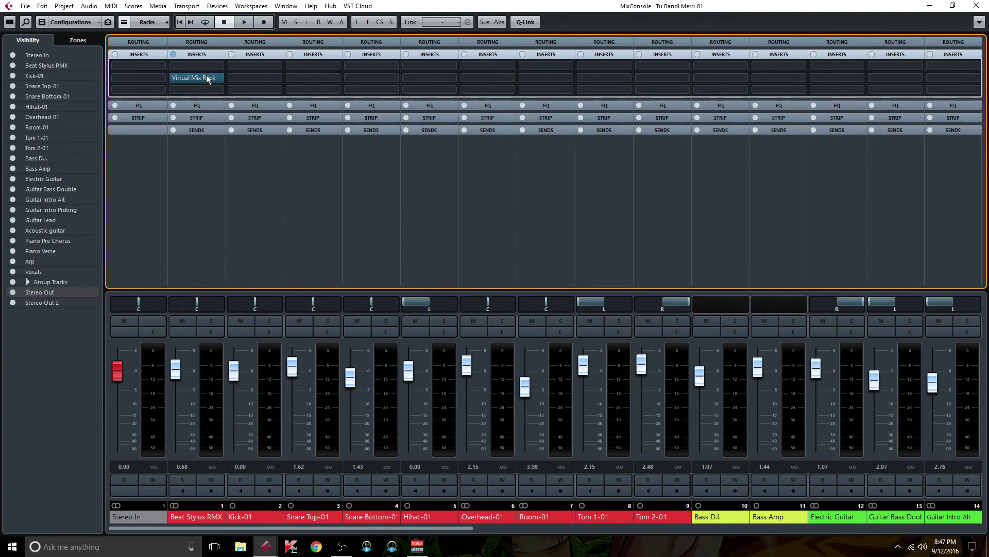
pyautogui.moveTo(205, 77); pyautogui.dragTo(771, 78)
pyautogui.moveTo(449, 526); pyautogui.dragTo(540, 533)
pyautogui.moveTo(554, 75); pyautogui.dragTo(757, 78)
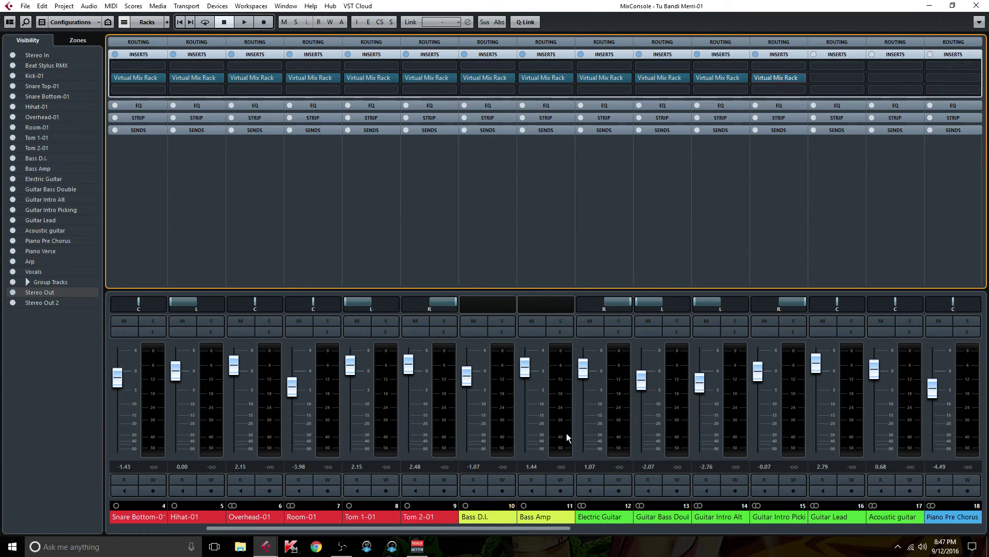
pyautogui.moveTo(540, 527); pyautogui.dragTo(657, 528)
pyautogui.click(838, 249)
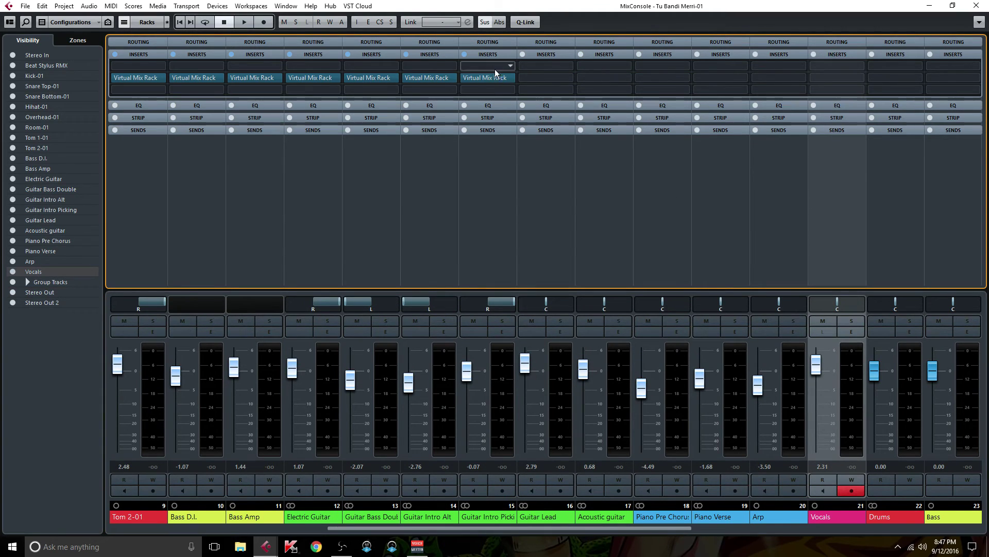
pyautogui.moveTo(496, 75); pyautogui.dragTo(814, 76)
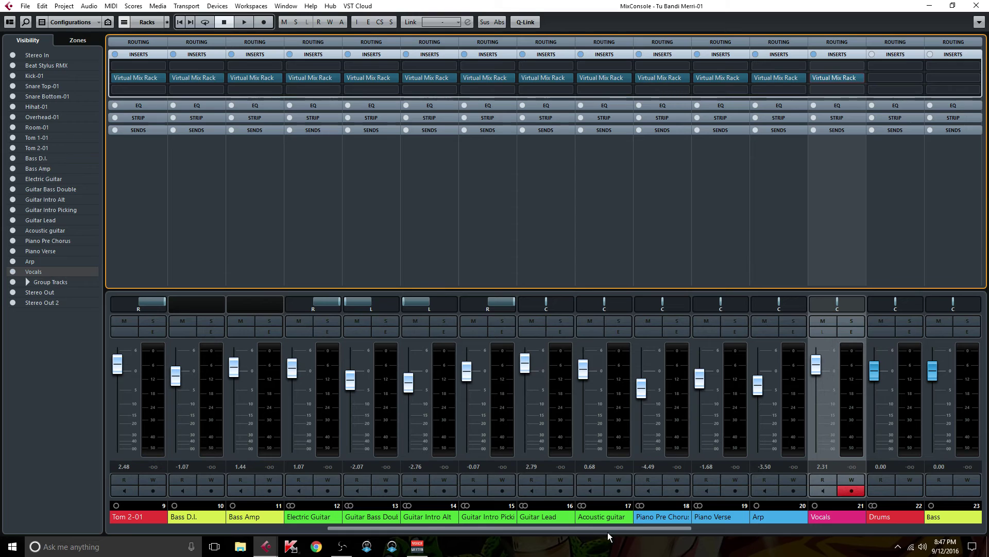
# Copy Virtual Mix Rack to the first insert slot of Stereo Out and remove the VCC Channel module from it.
pyautogui.moveTo(632, 527); pyautogui.dragTo(903, 525)
pyautogui.moveTo(201, 78); pyautogui.dragTo(953, 64)
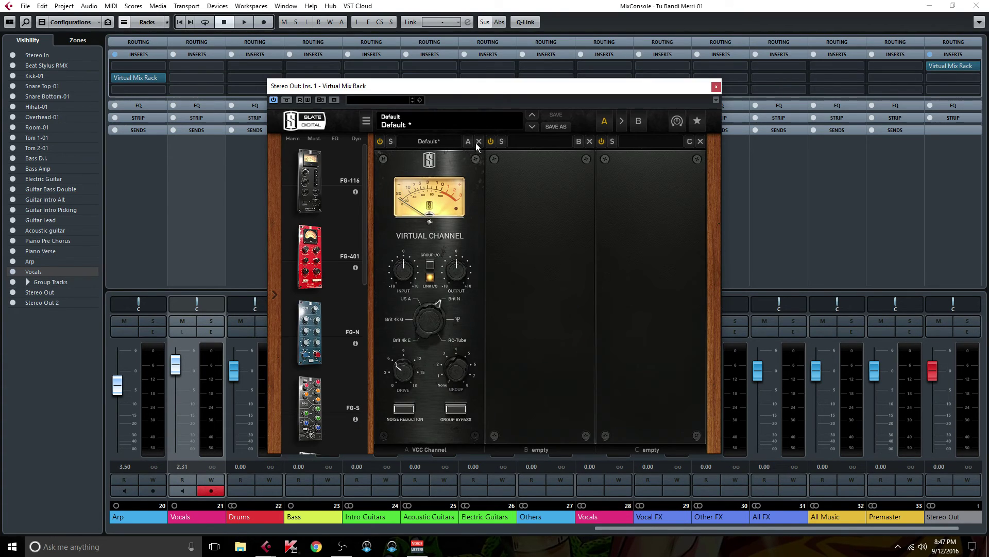
pyautogui.click(478, 142)
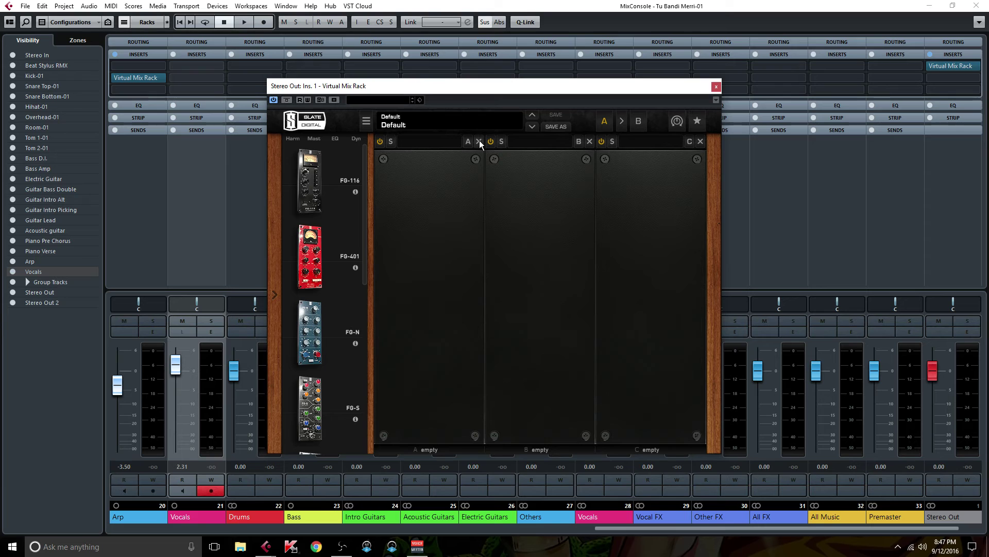
# Load the VCC MixBuss module on Stereo Out, set it to Brit N, and turn off Group I/O.
pyautogui.scroll(-5, 324, 377)
pyautogui.scroll(-2, 325, 377)
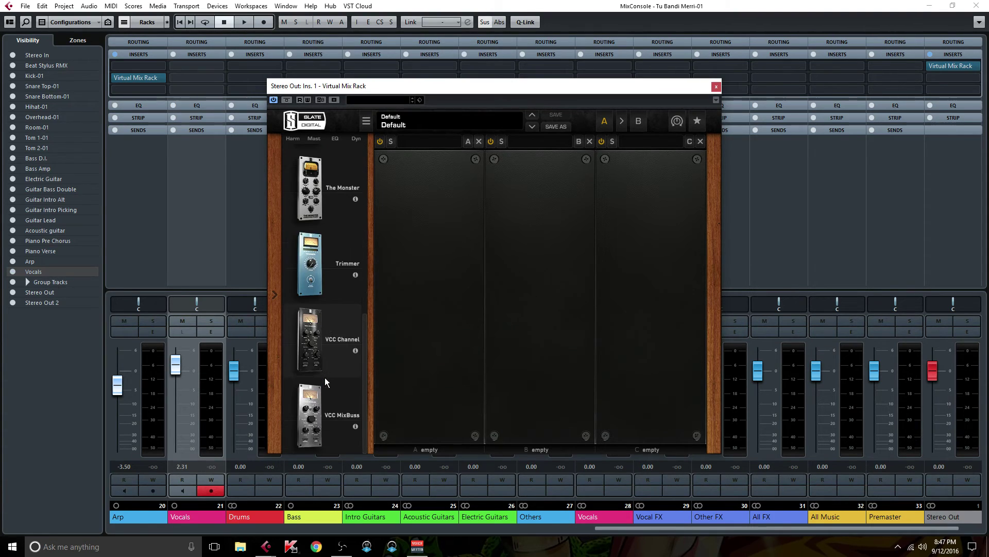
pyautogui.moveTo(310, 417); pyautogui.dragTo(454, 308)
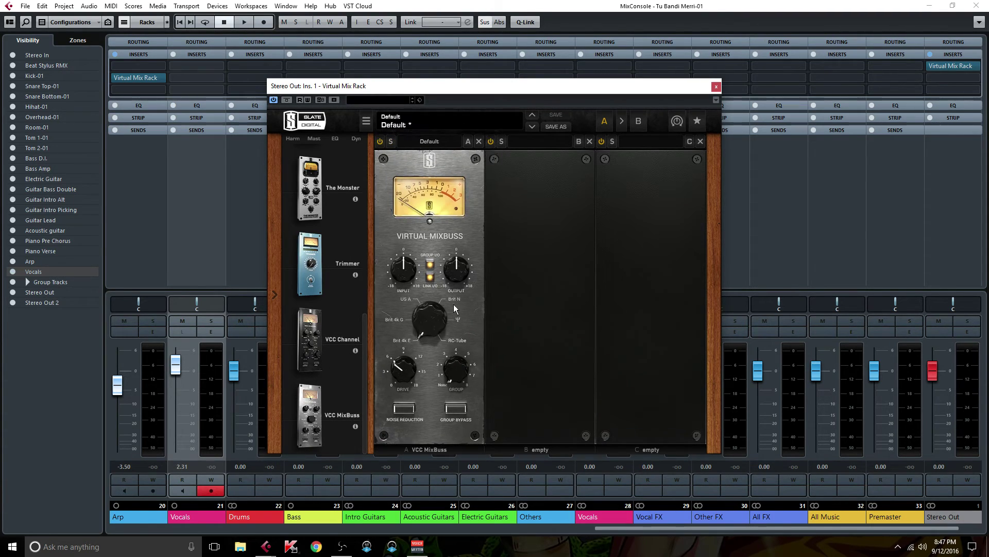
pyautogui.click(431, 264)
pyautogui.click(716, 87)
# Close the MixConsole and play the project from its beginning.
pyautogui.moveTo(837, 526); pyautogui.dragTo(919, 524)
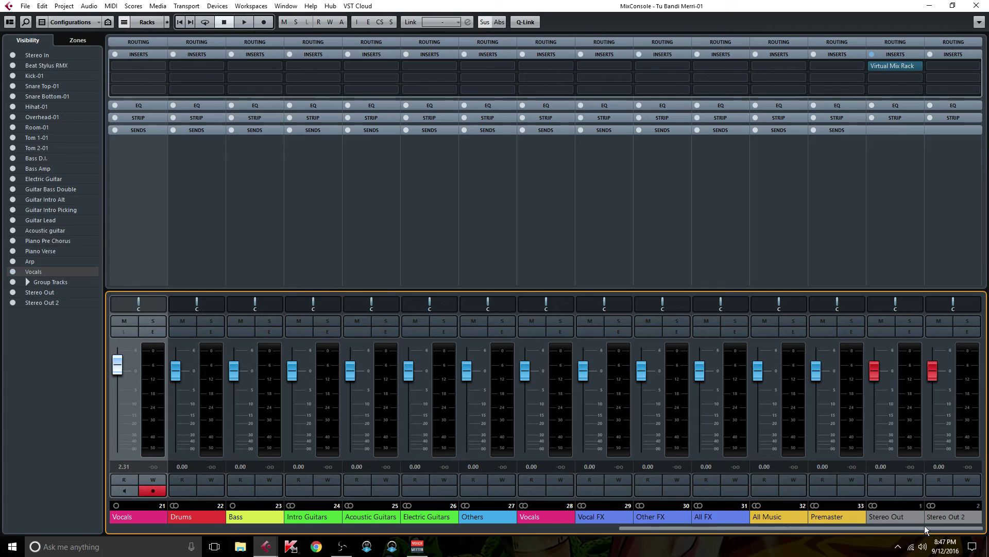
pyautogui.click(977, 6)
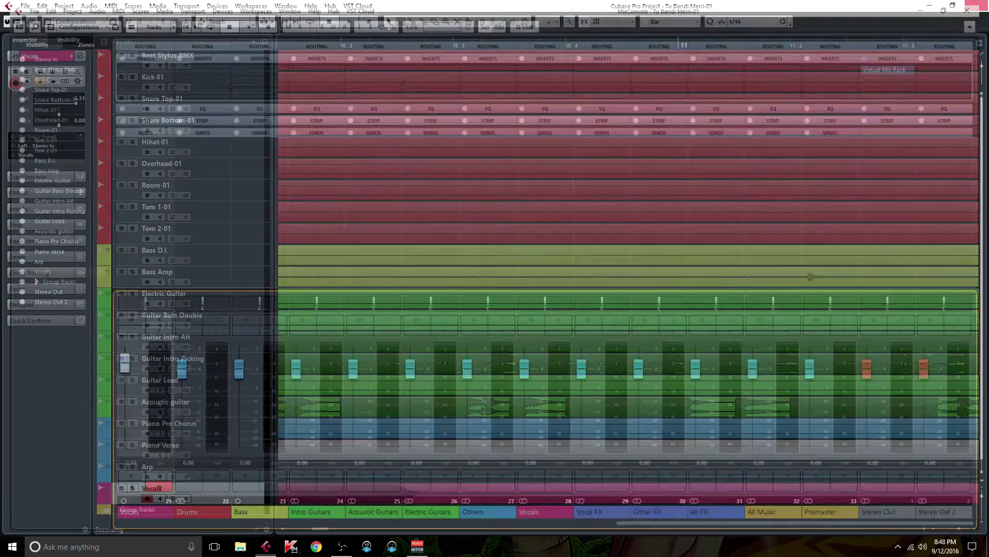
pyautogui.moveTo(320, 529); pyautogui.dragTo(268, 533)
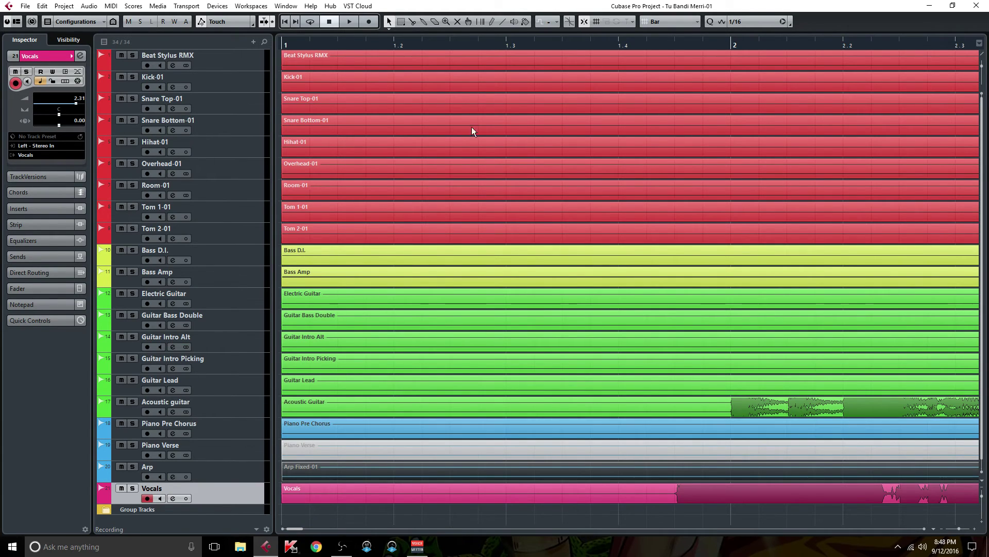
pyautogui.click(463, 63)
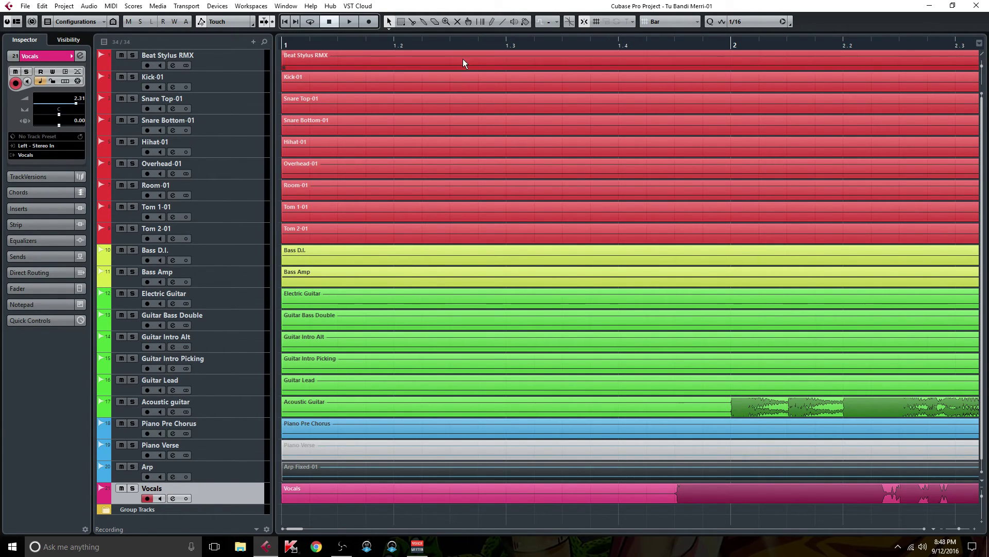
pyautogui.click(489, 72)
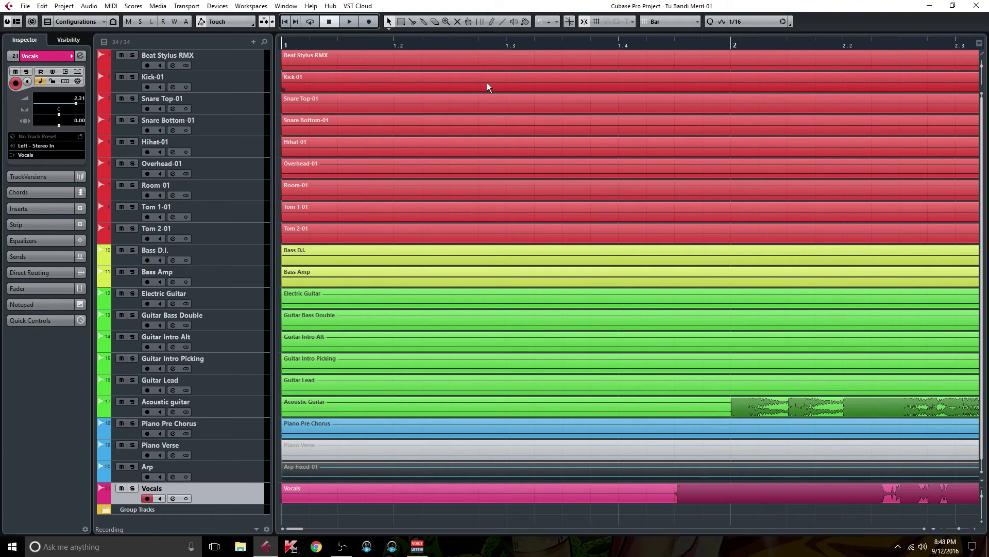
pyautogui.press('space')
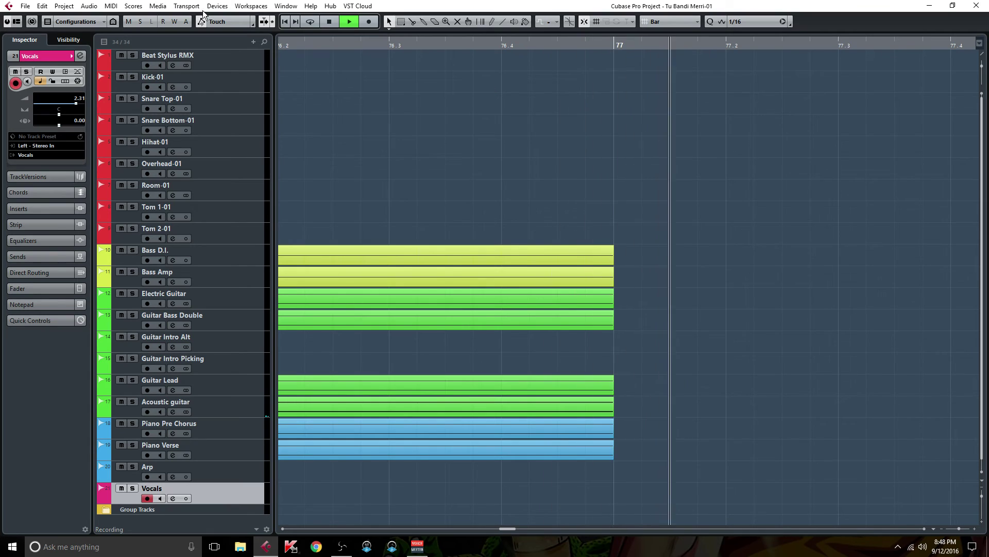
pyautogui.press('Home')
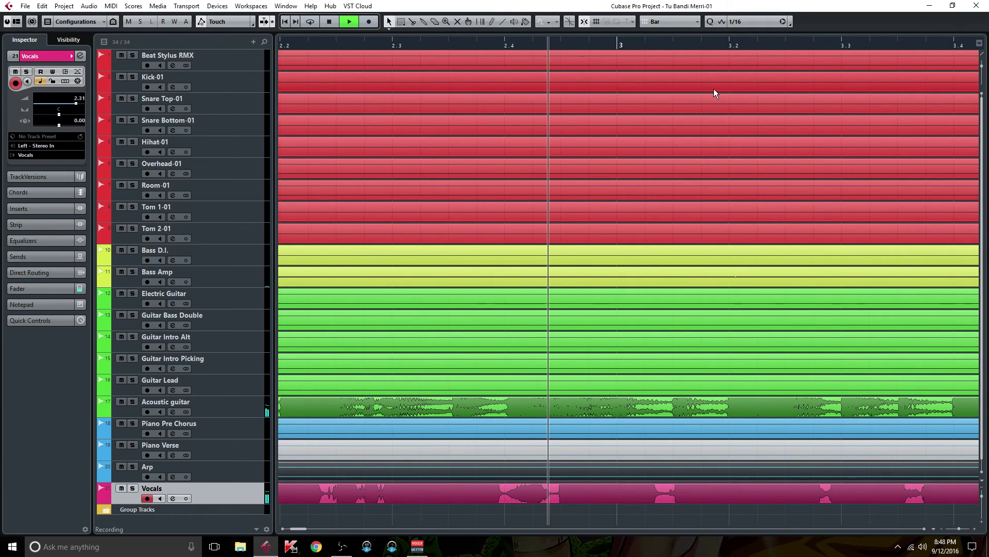
# Reopen the MixConsole during playback and look over the channel meters and inserts across the mixer.
pyautogui.press('F3')
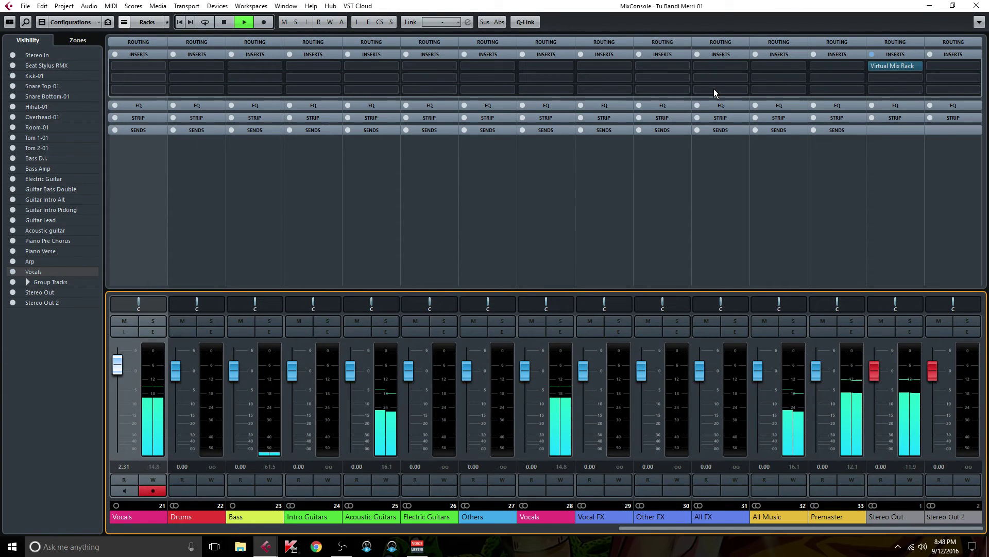
pyautogui.click(642, 177)
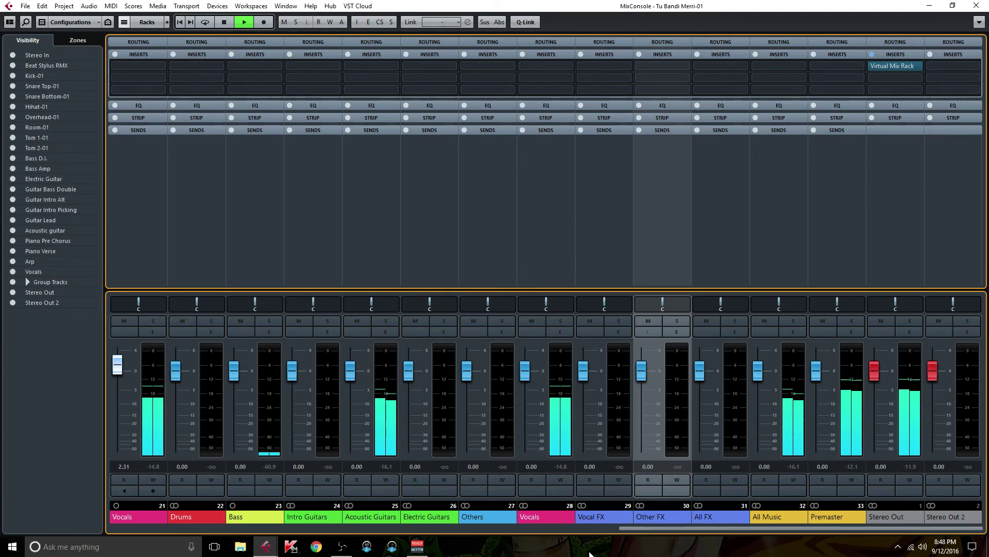
pyautogui.click(638, 528)
pyautogui.moveTo(638, 528); pyautogui.dragTo(622, 531)
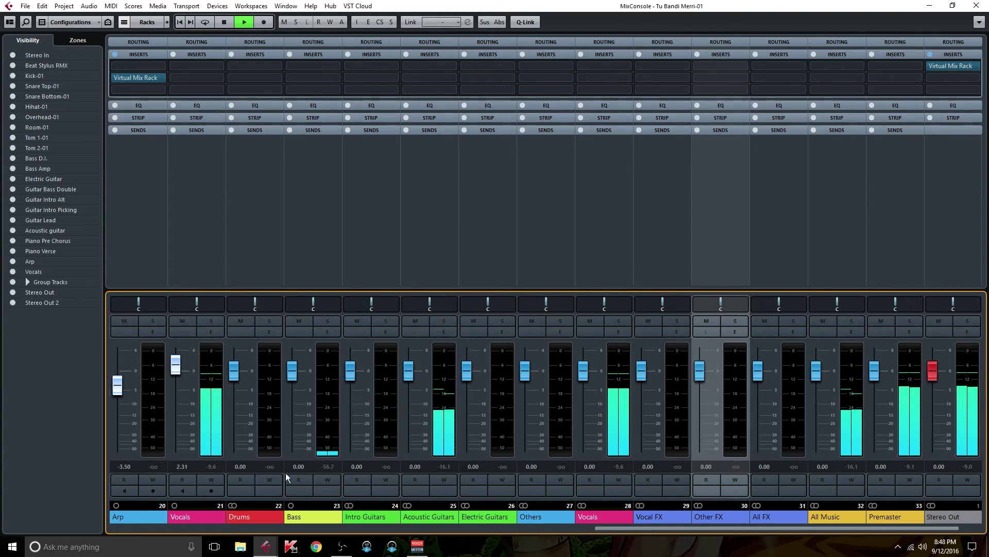
pyautogui.moveTo(610, 529); pyautogui.dragTo(374, 537)
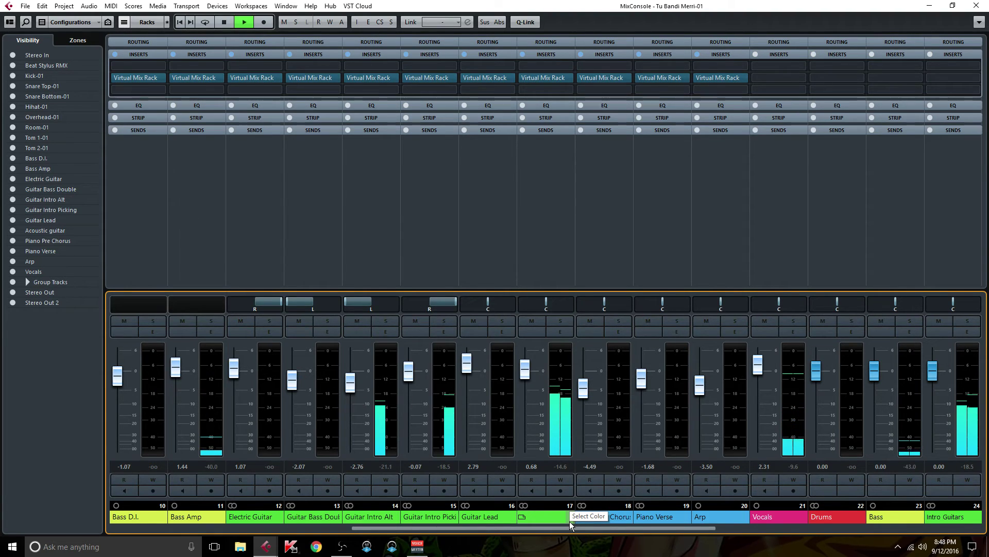
# Open Virtual Mix Rack on Guitar Intro Alt and compare the mix with all inserts bypassed and re-enabled.
pyautogui.click(375, 77)
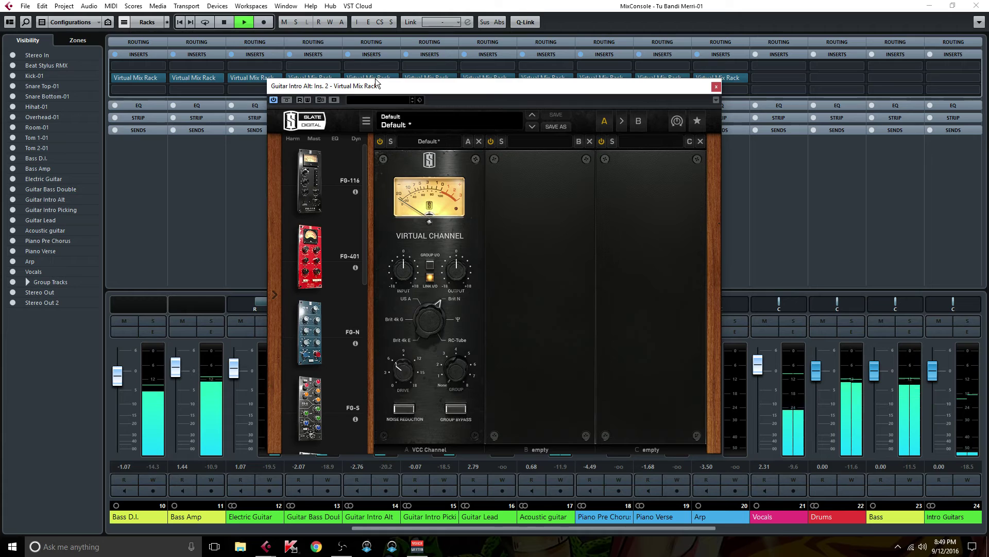
pyautogui.press('b')
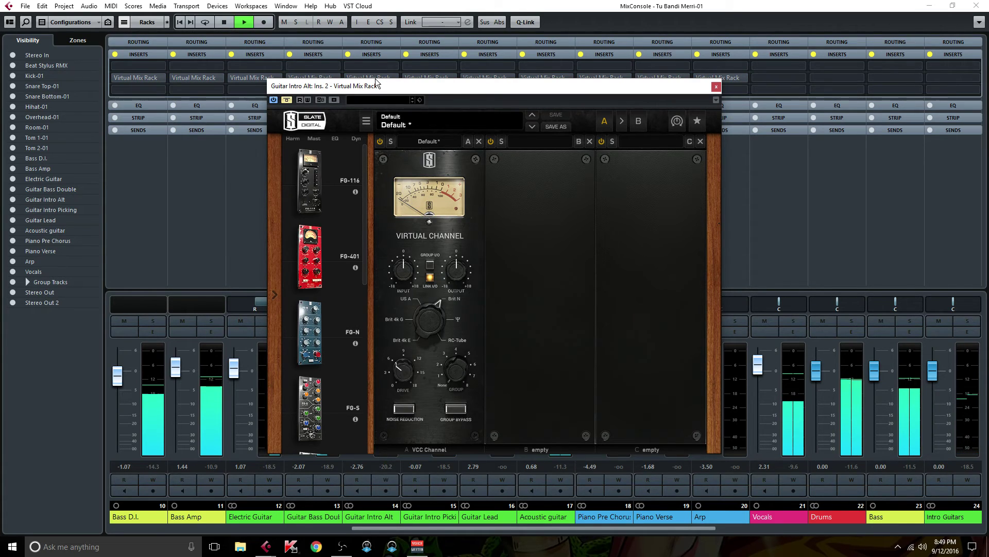
pyautogui.press('b')
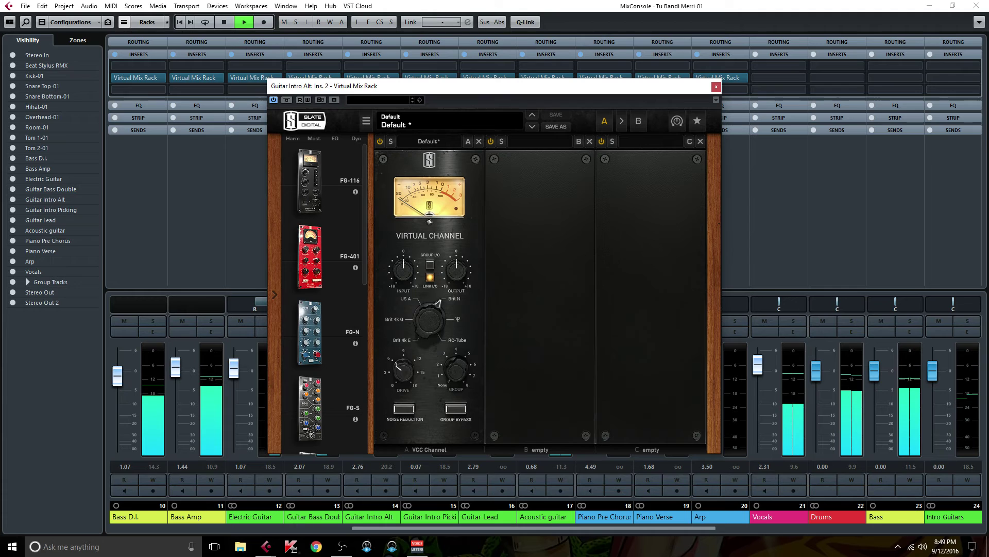
pyautogui.click(716, 87)
# Open Virtual Mix Rack on Stereo Out and compare the mix with all inserts bypassed and active.
pyautogui.moveTo(435, 526); pyautogui.dragTo(814, 419)
pyautogui.click(895, 66)
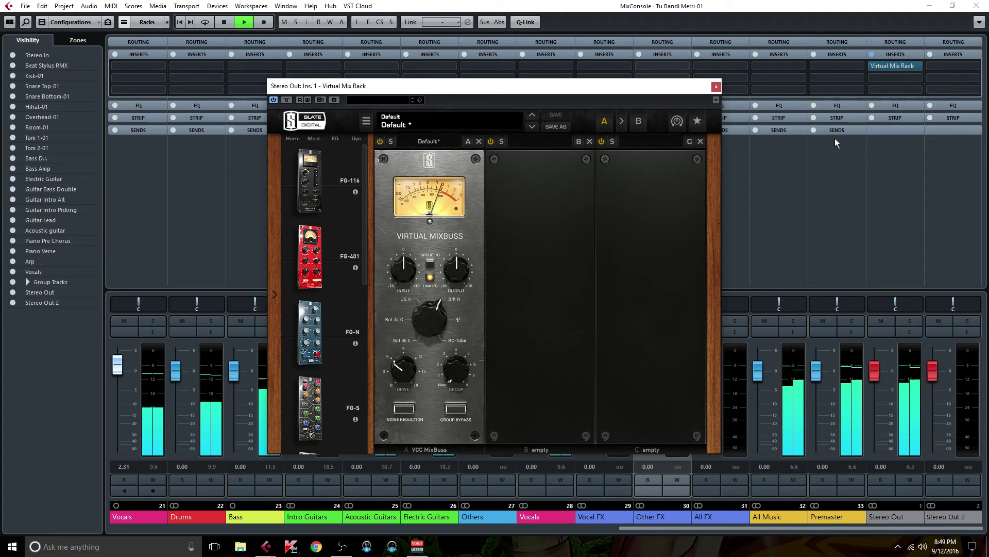
pyautogui.hotkey('shift', 'b')
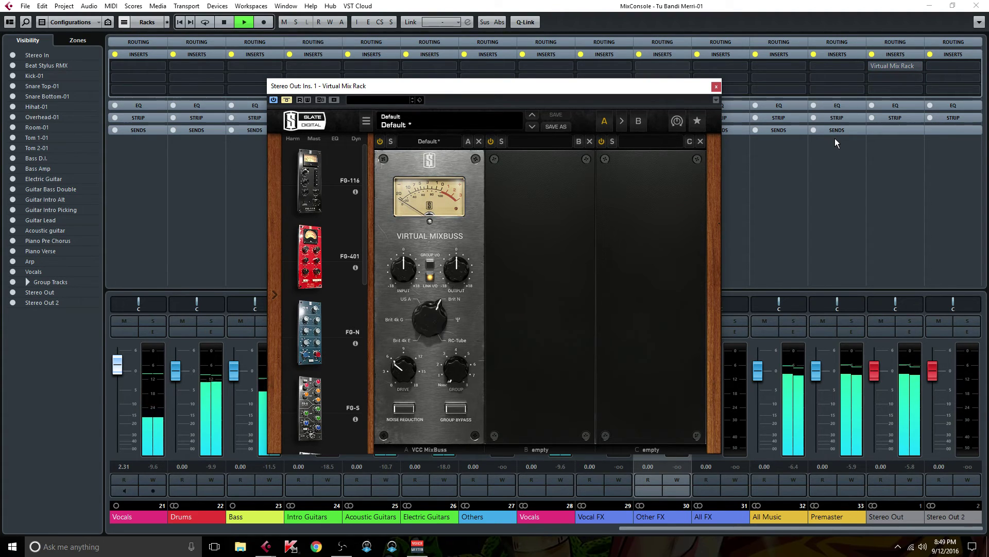
pyautogui.hotkey('shift', 'b')
# Lower the Virtual Mixbuss input with the output linked, and raise its Drive to 8.00 dB.
pyautogui.moveTo(402, 265); pyautogui.dragTo(393, 273)
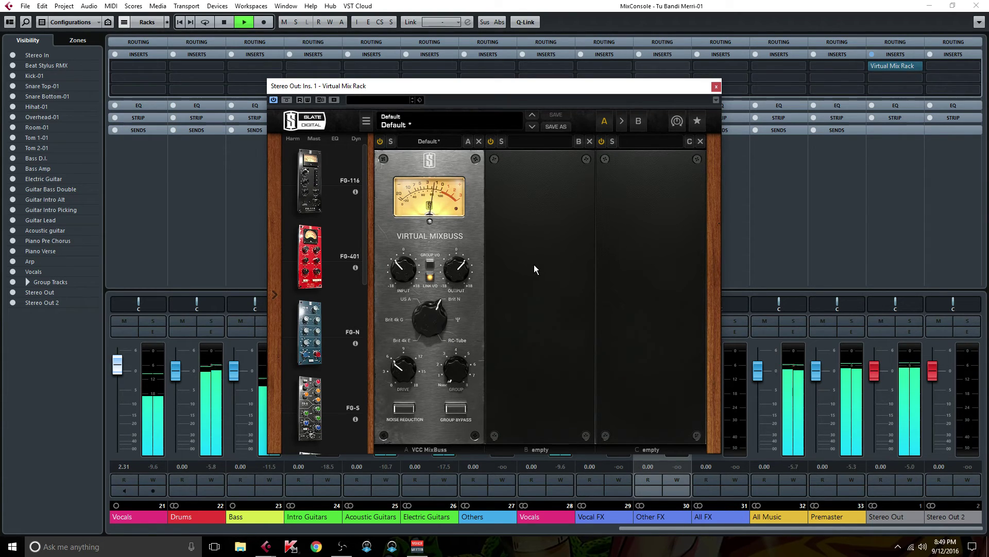
pyautogui.moveTo(399, 365)
pyautogui.moveTo(399, 362); pyautogui.dragTo(403, 350)
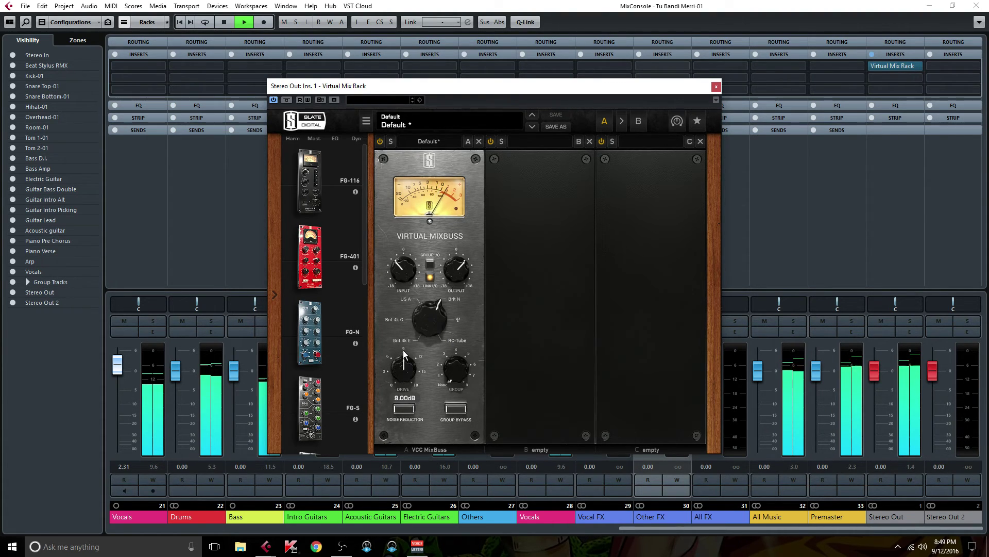
pyautogui.click(401, 268)
pyautogui.moveTo(401, 268); pyautogui.dragTo(400, 269)
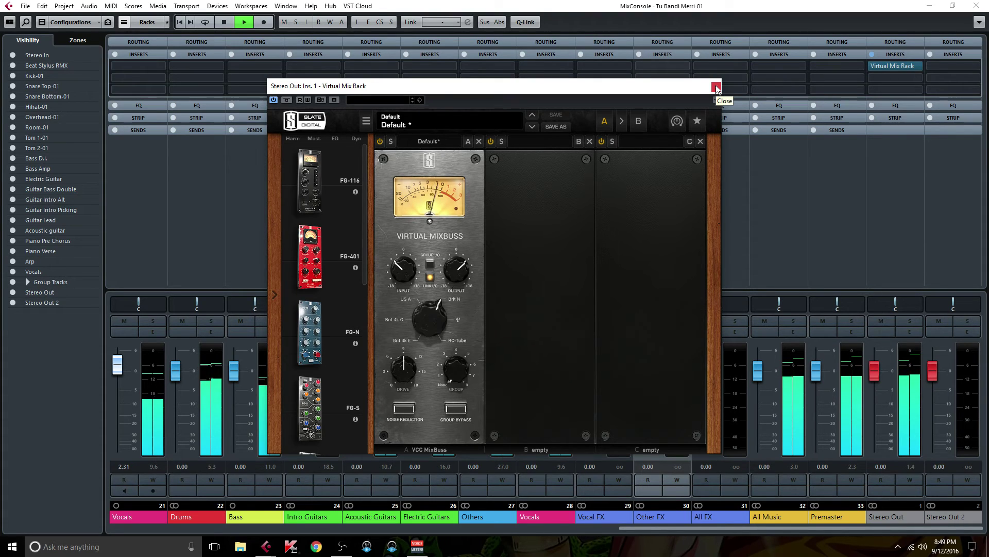
# Set the linked Virtual Mixbuss input on Stereo Out to -6.14 dB, stop playback and close the plug-in.
pyautogui.moveTo(390, 271)
pyautogui.moveTo(390, 270); pyautogui.dragTo(391, 274)
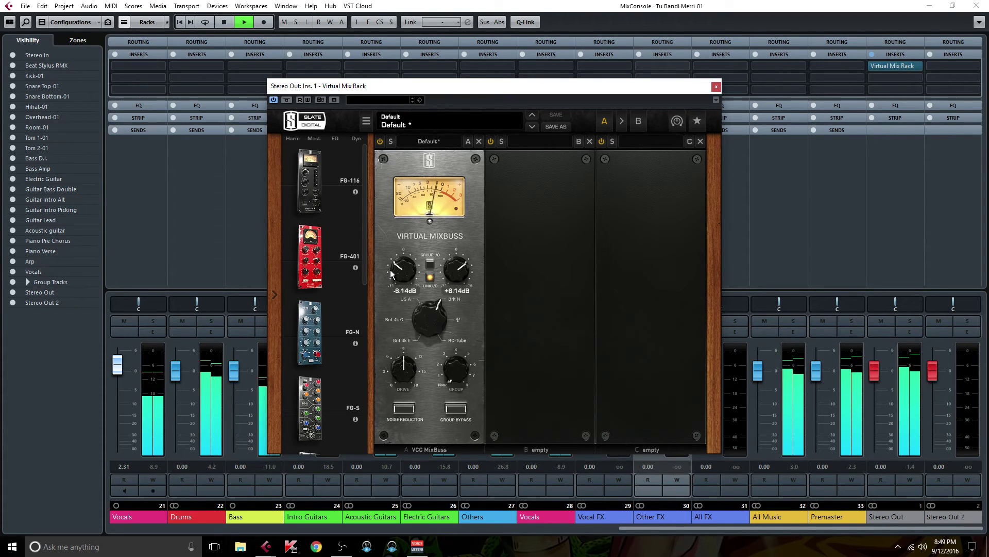
pyautogui.click(715, 87)
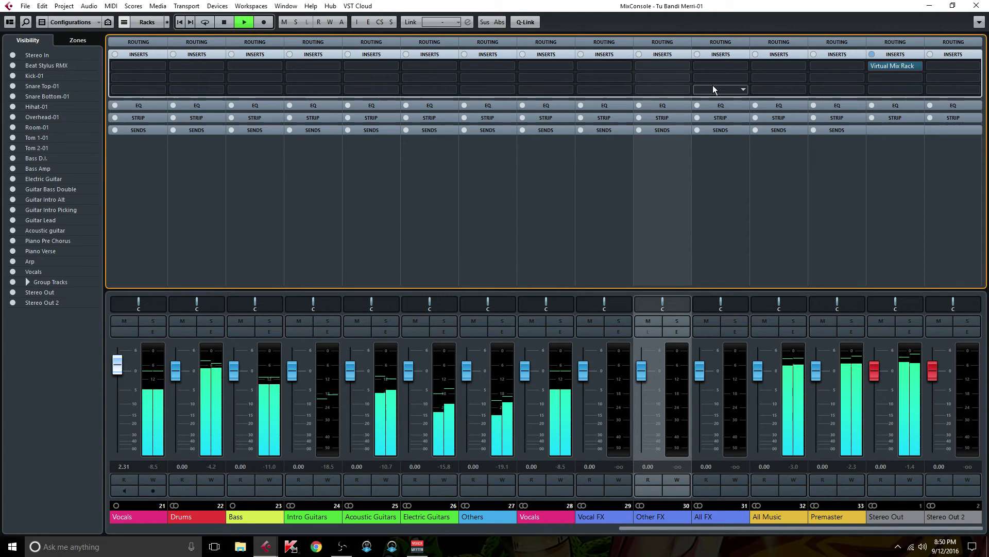
pyautogui.press('space')
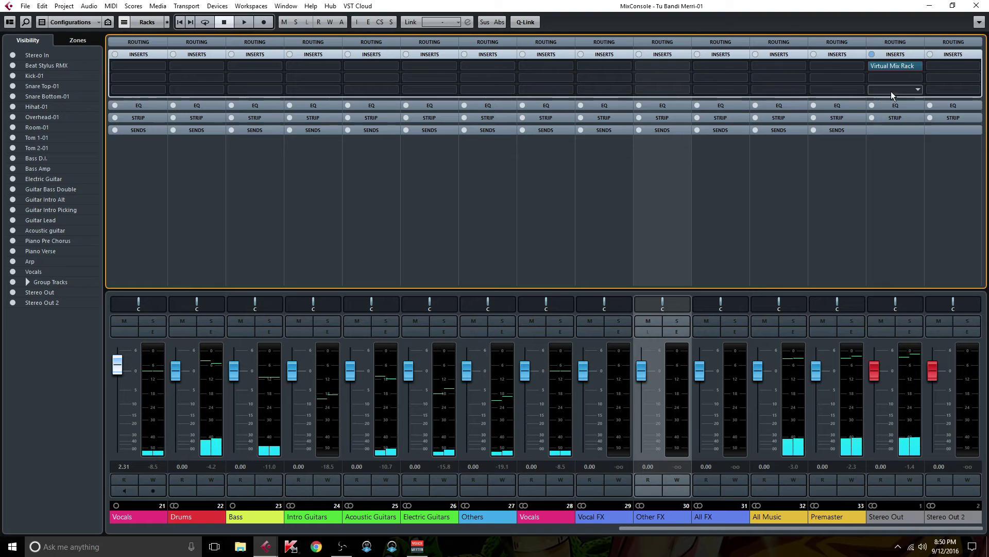
pyautogui.click(897, 63)
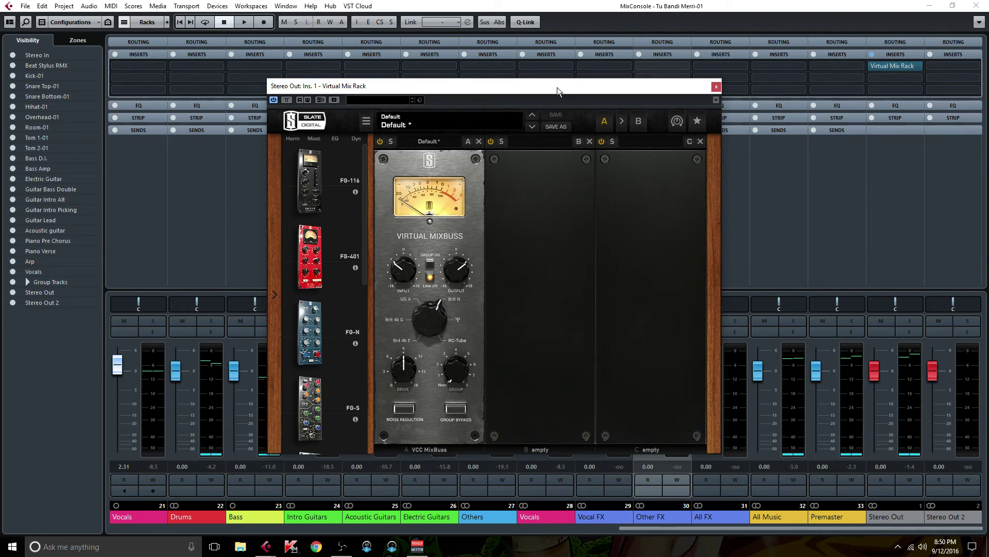
pyautogui.click(716, 86)
# Insert Virtual Tape Machines in the first insert slot of Beat Stylus RMX and set its tape speed to 15 ips.
pyautogui.moveTo(638, 527); pyautogui.dragTo(137, 526)
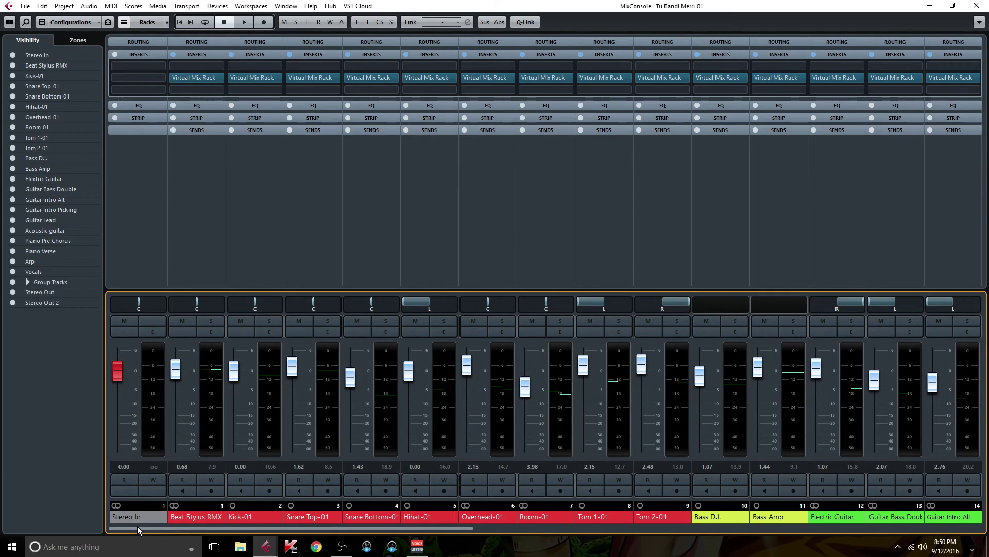
pyautogui.click(219, 66)
pyautogui.write('vtm')
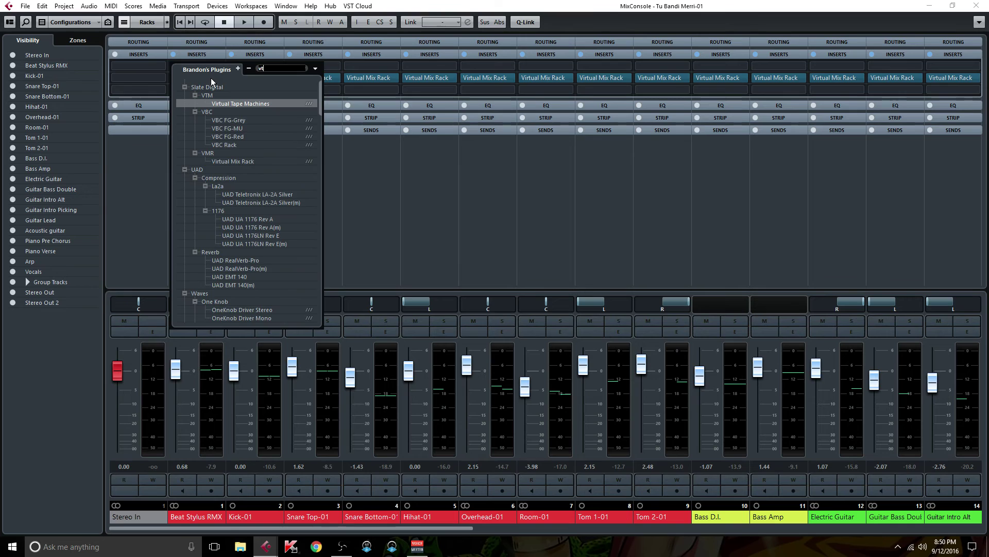
pyautogui.click(243, 104)
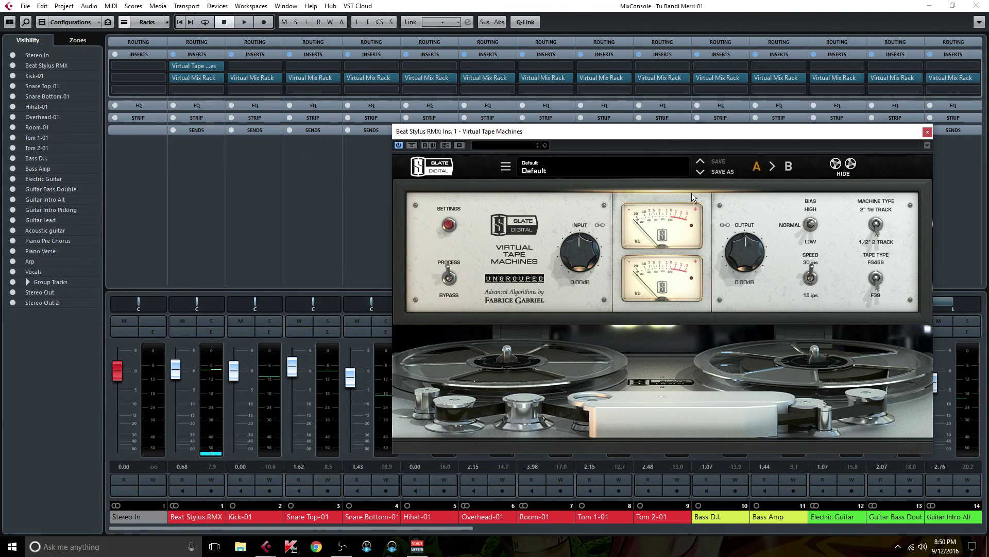
pyautogui.click(877, 227)
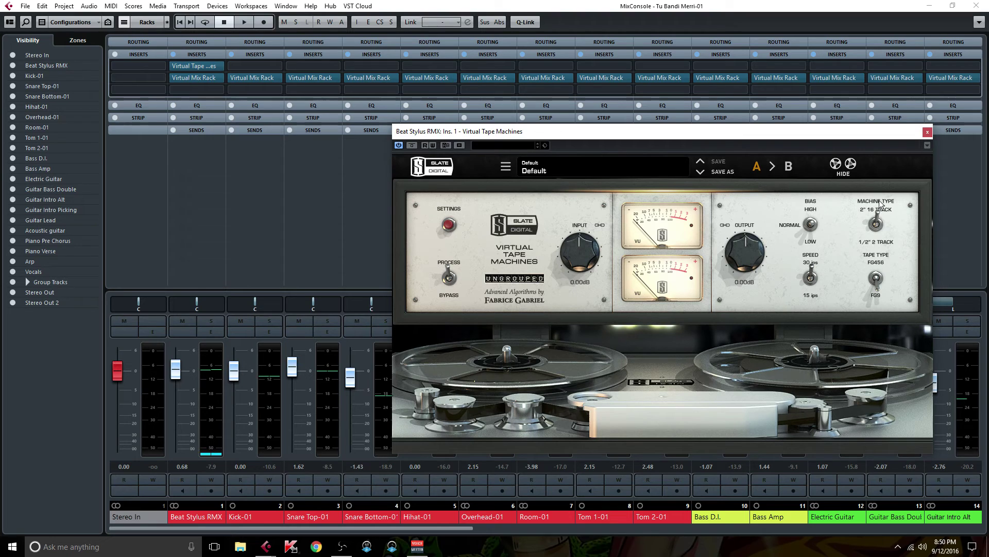
pyautogui.click(876, 280)
pyautogui.click(810, 279)
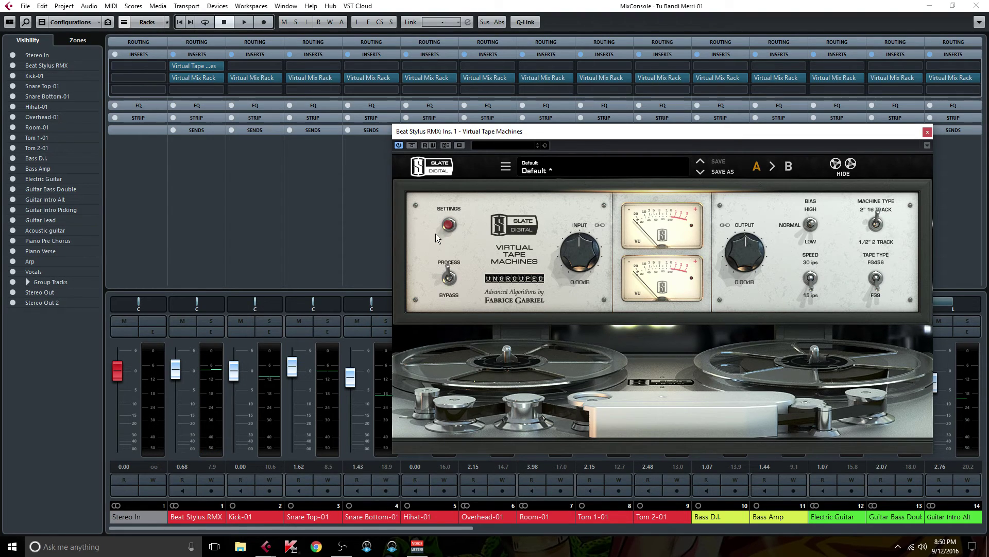
# Examine the Virtual Tape Machines noise reduction, wow and flutter, bass alignment and calibration settings, and close the plug-in.
pyautogui.click(448, 226)
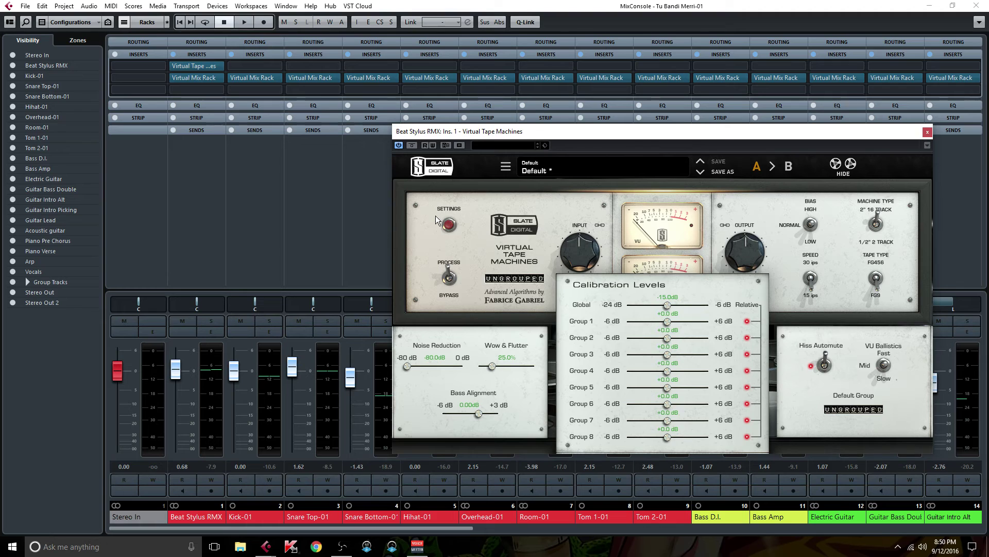
pyautogui.click(449, 225)
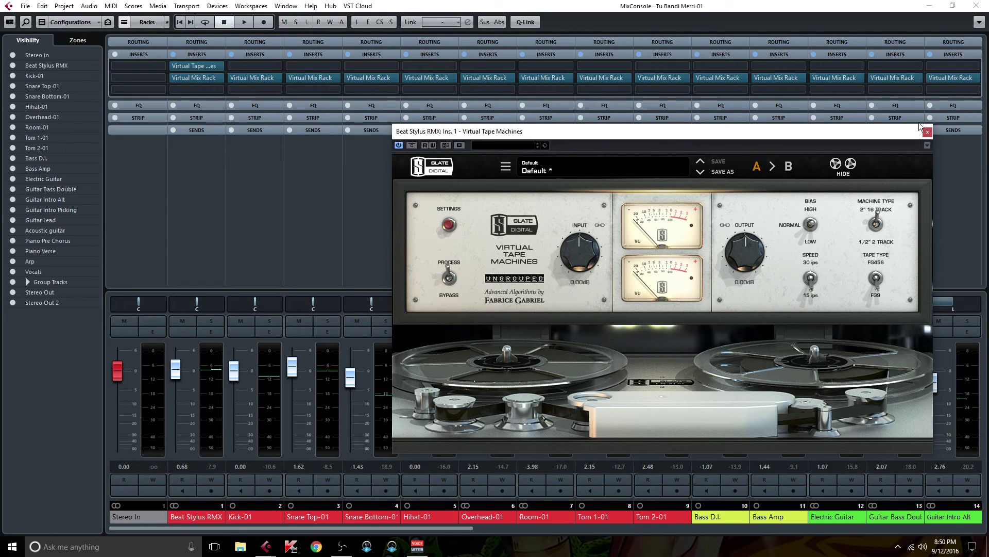
pyautogui.click(449, 224)
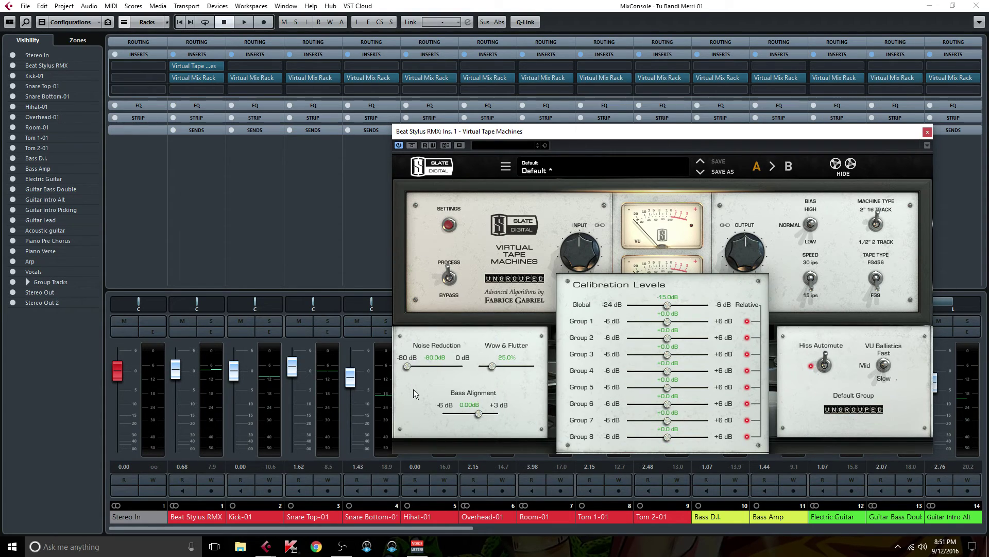
pyautogui.click(450, 225)
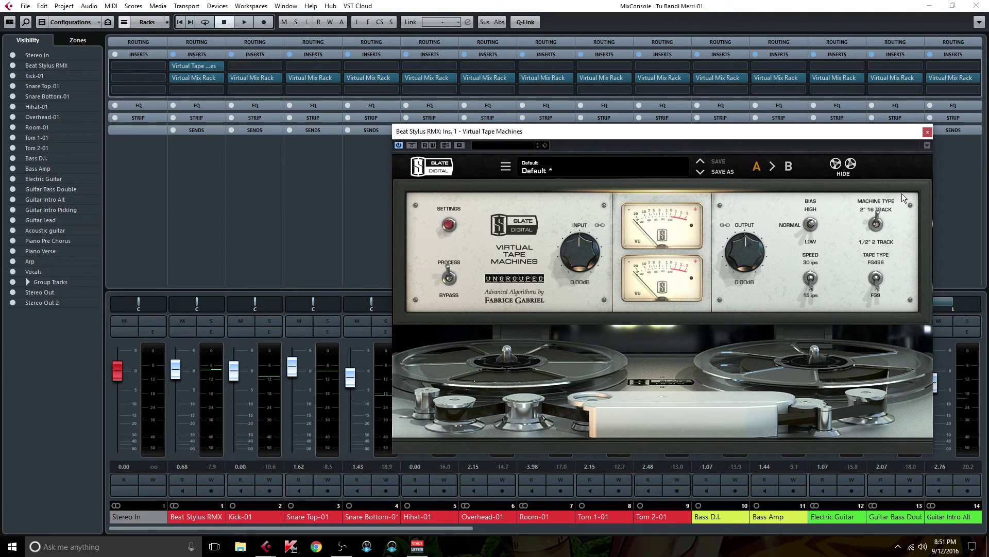
pyautogui.click(927, 132)
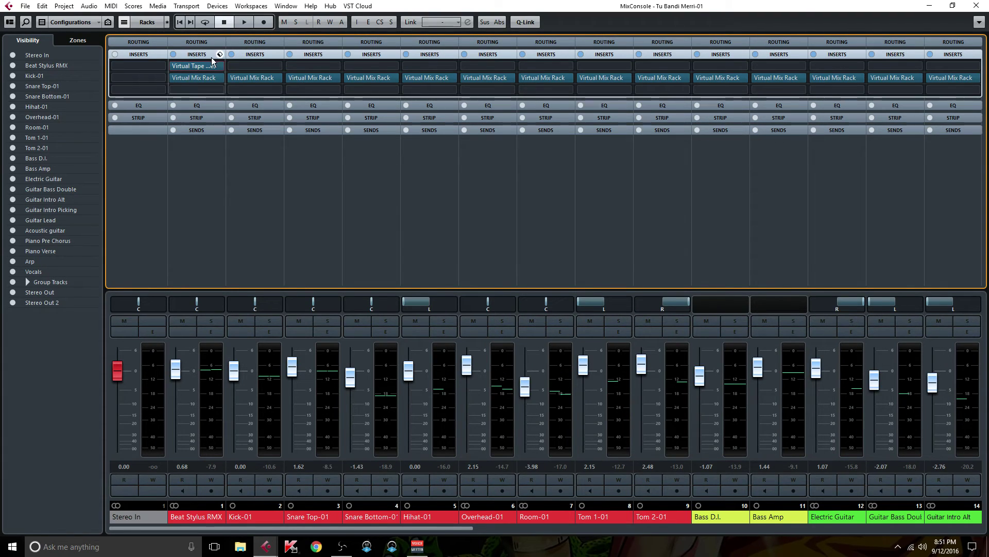
# Copy Virtual Tape Machines from Beat Stylus RMX to the first insert slot of each channel from Kick-01 through Electric Guitar.
pyautogui.moveTo(205, 62); pyautogui.dragTo(303, 66)
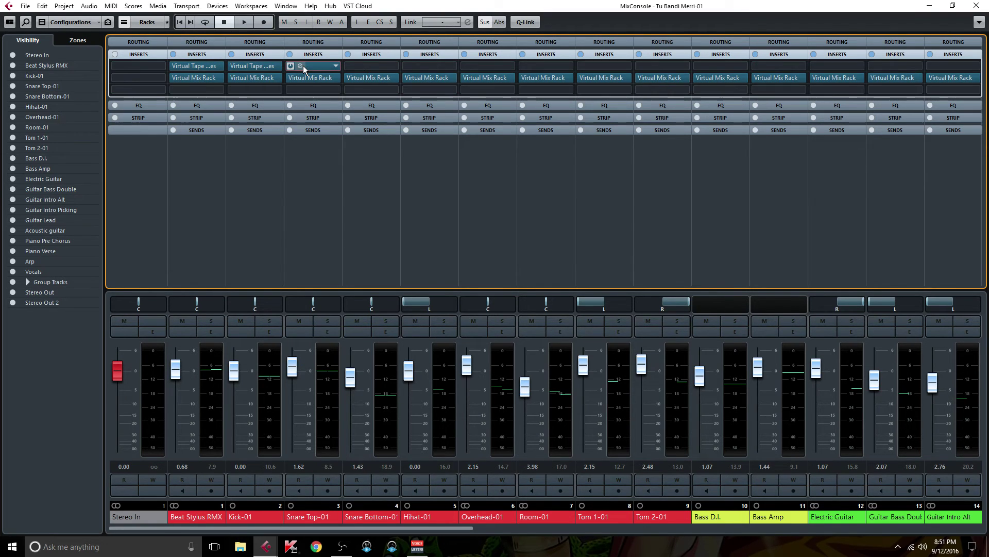
pyautogui.click(251, 64)
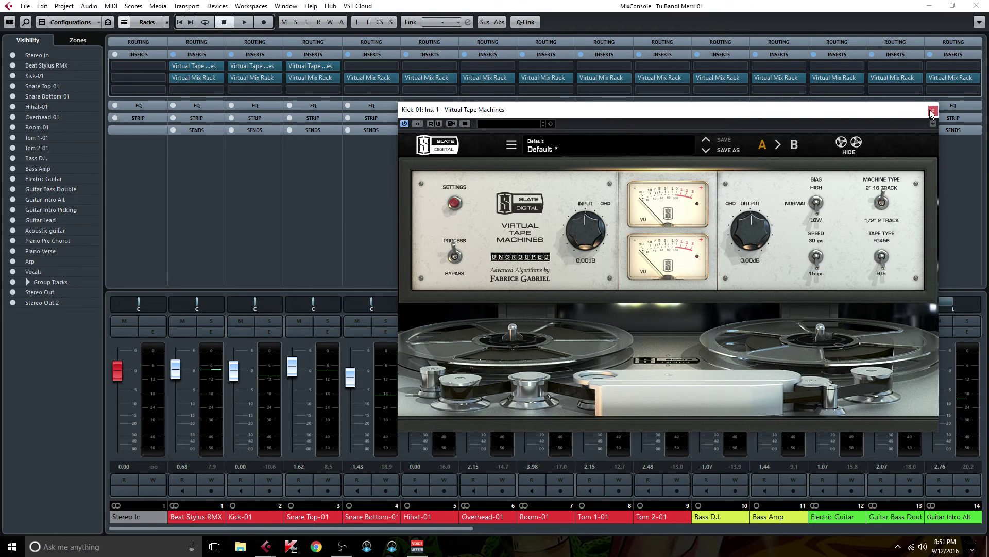
pyautogui.click(933, 110)
pyautogui.moveTo(319, 67); pyautogui.dragTo(830, 66)
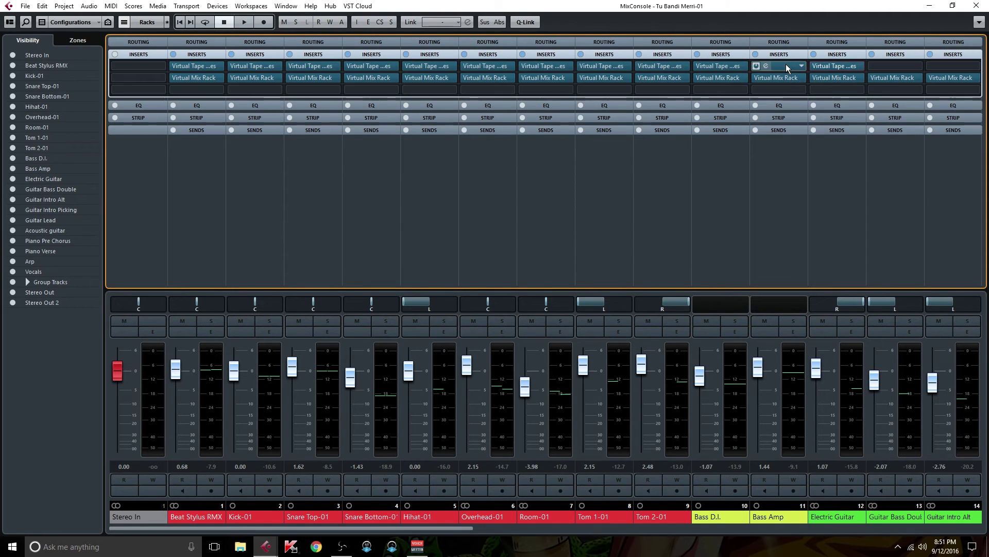
# Check the settings of the Virtual Tape Machines copies on Bass Amp and Bass D.I.
pyautogui.click(786, 65)
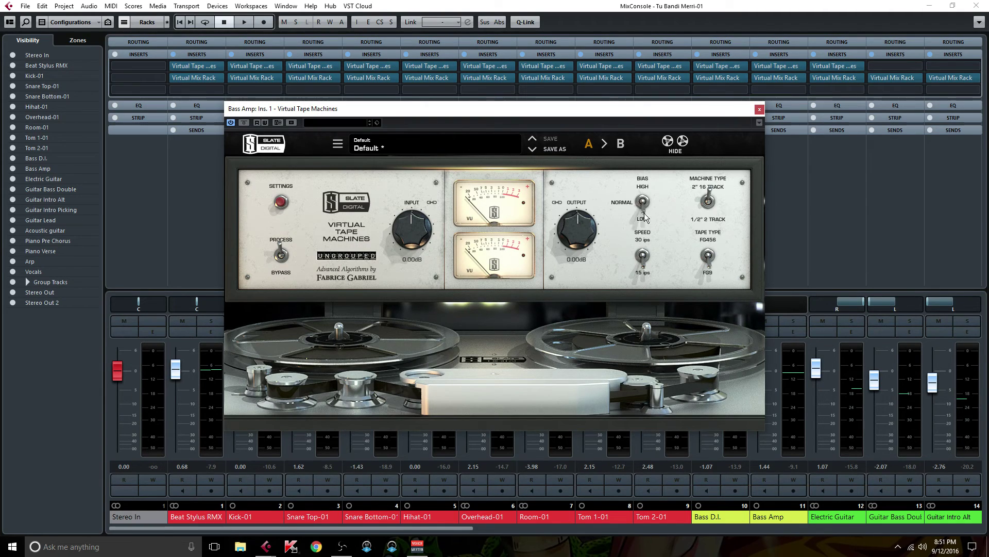
pyautogui.click(759, 110)
pyautogui.click(723, 67)
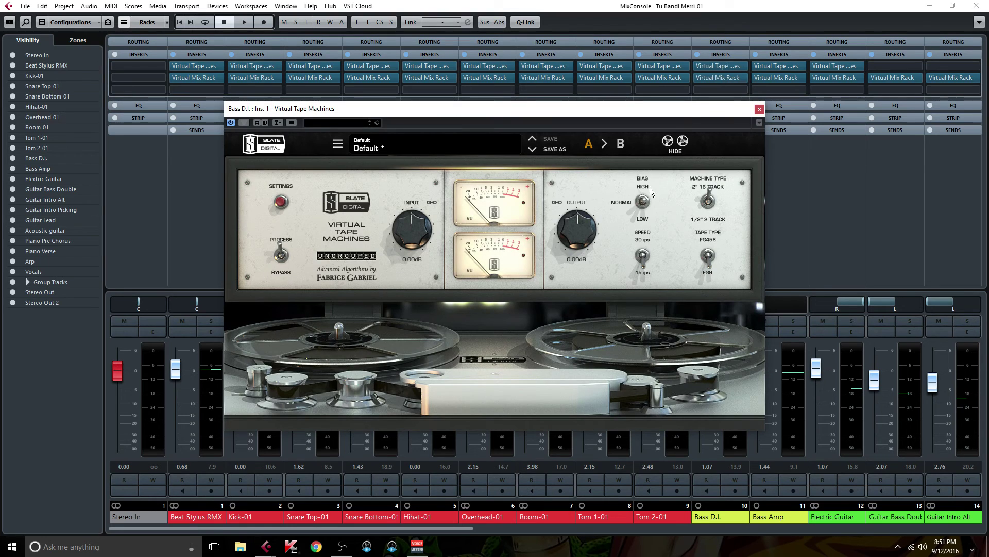
pyautogui.click(759, 109)
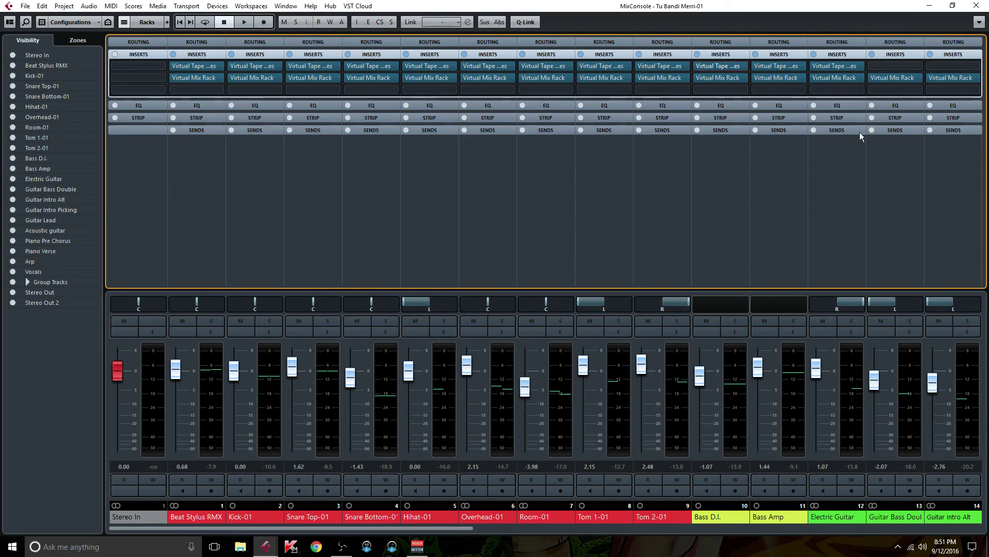
# Copy Virtual Tape Machines from Electric Guitar to the first insert slot of each channel from Guitar Bass Double through Arp.
pyautogui.moveTo(468, 529); pyautogui.dragTo(632, 530)
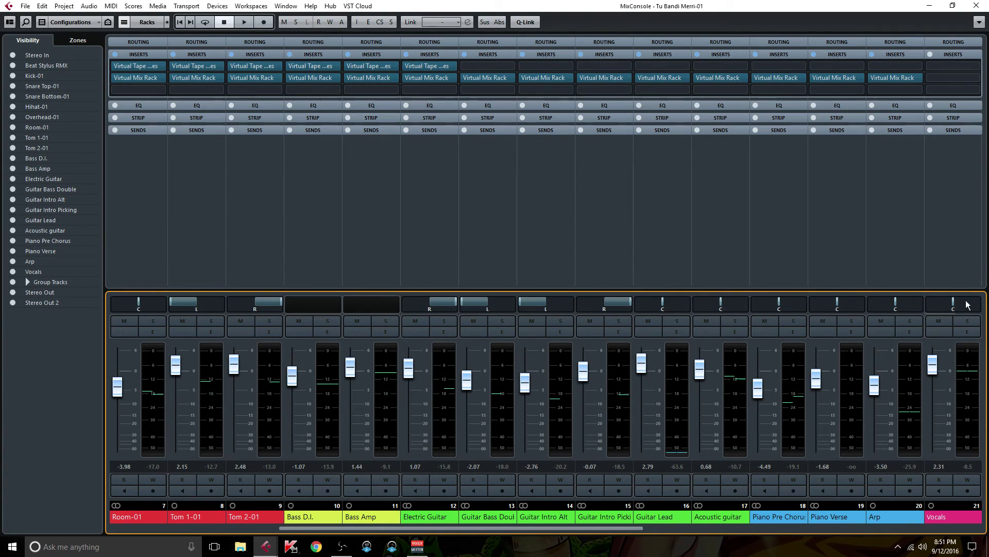
pyautogui.click(955, 316)
pyautogui.click(443, 66)
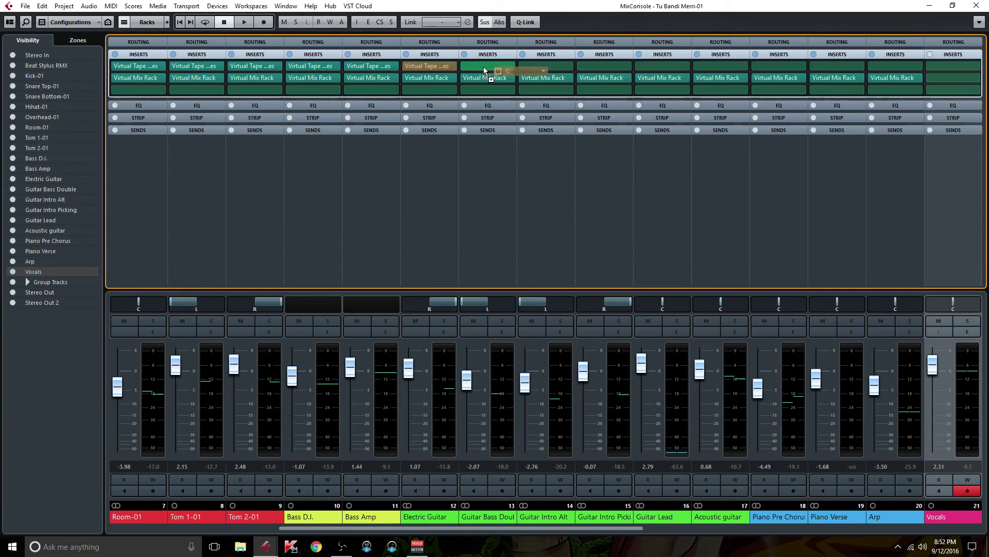
pyautogui.click(496, 65)
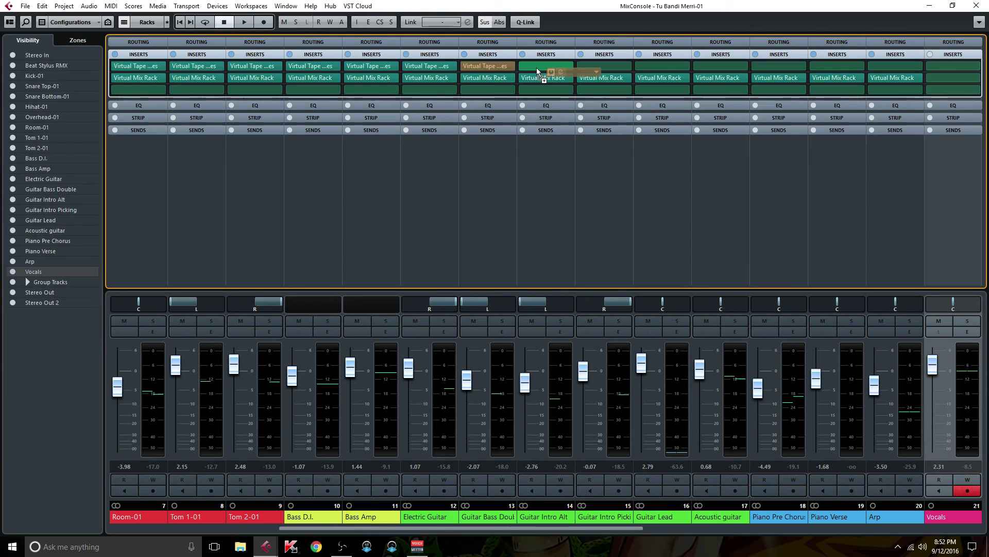
pyautogui.click(550, 65)
pyautogui.click(597, 66)
pyautogui.moveTo(597, 66); pyautogui.dragTo(885, 67)
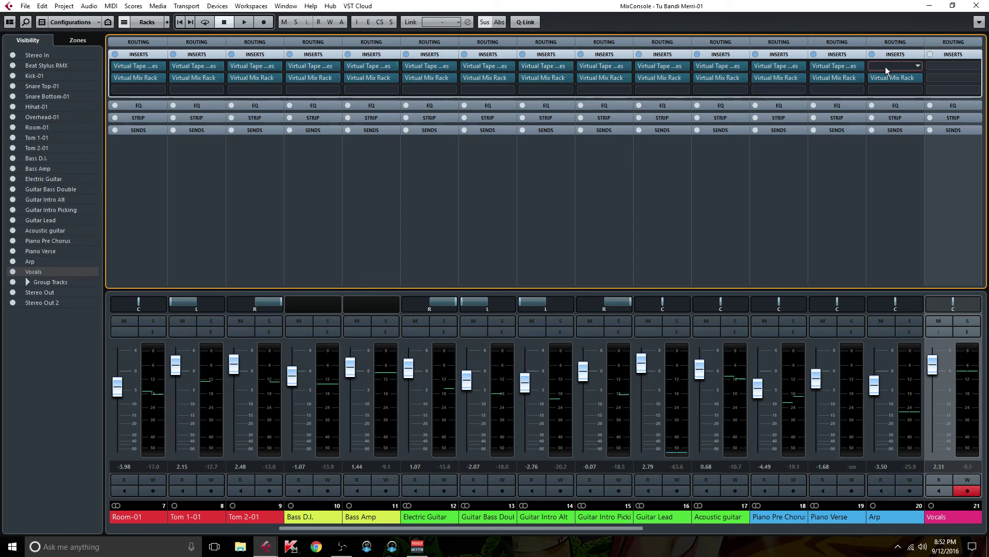
# Insert Virtual Tape Machines in the third insert slot of Stereo Out and set its tape speed to 15 ips.
pyautogui.moveTo(636, 529); pyautogui.dragTo(982, 516)
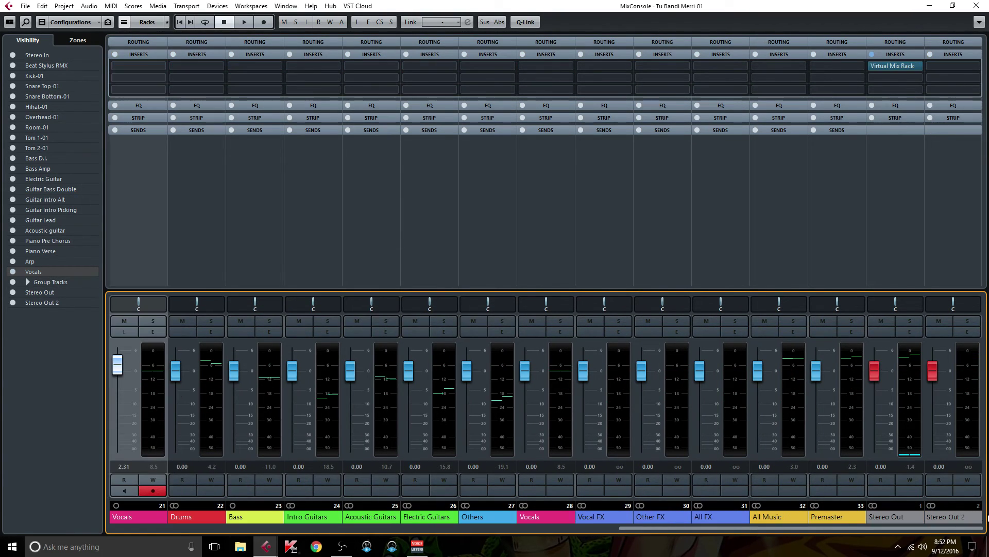
pyautogui.click(918, 92)
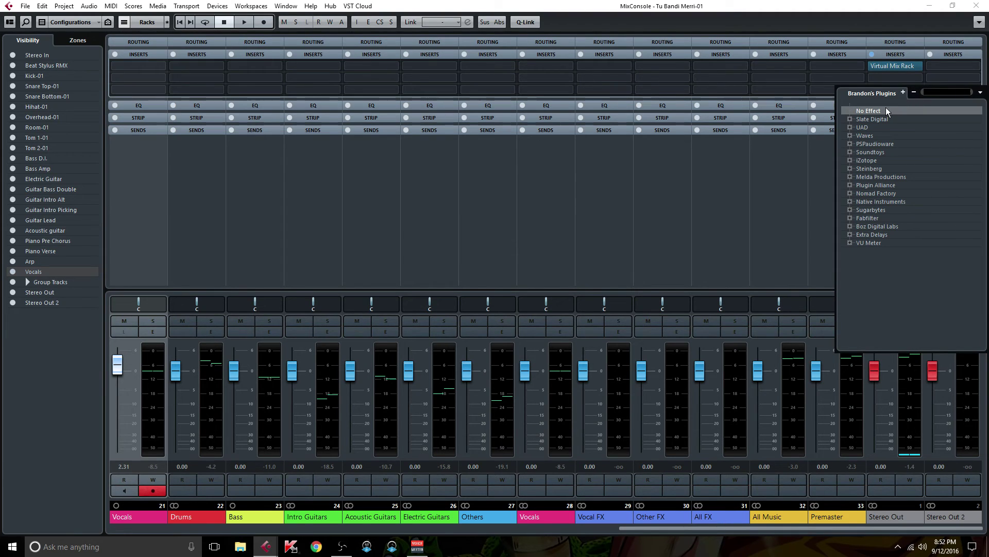
pyautogui.write('vtm')
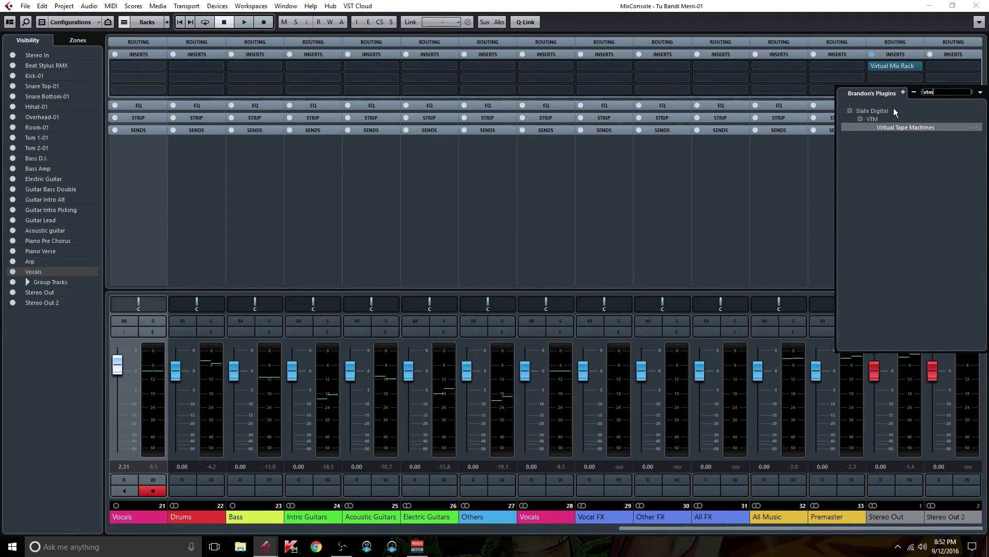
pyautogui.click(910, 127)
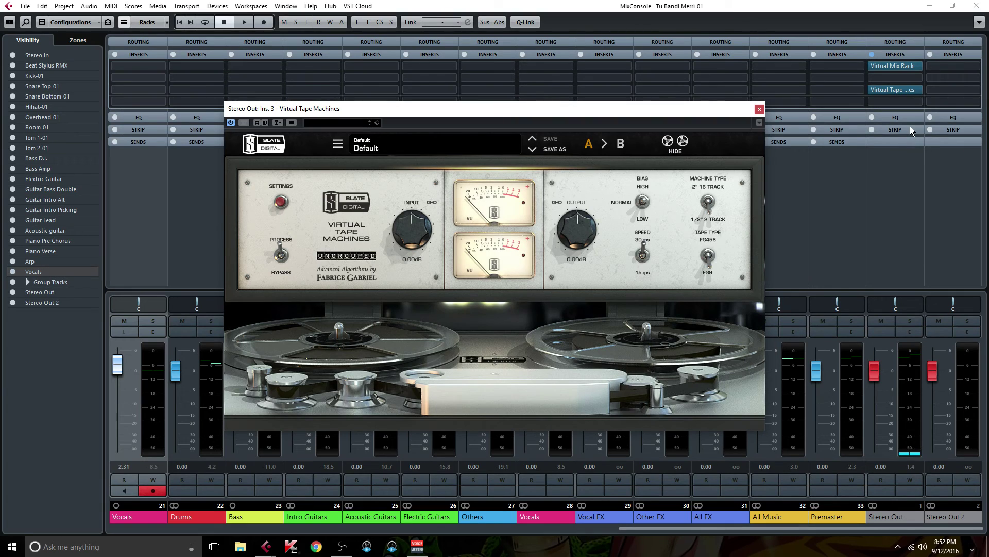
pyautogui.click(647, 250)
pyautogui.click(759, 109)
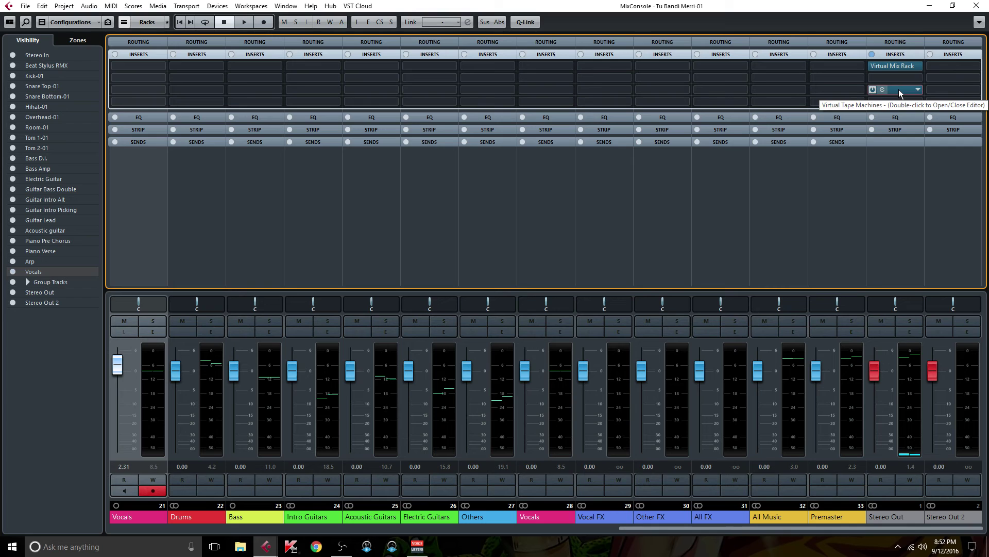
# Open Virtual Tape Machines on Stereo Out and compare the playing mix with all inserts bypassed and re-enabled.
pyautogui.moveTo(638, 527); pyautogui.dragTo(802, 530)
pyautogui.click(904, 86)
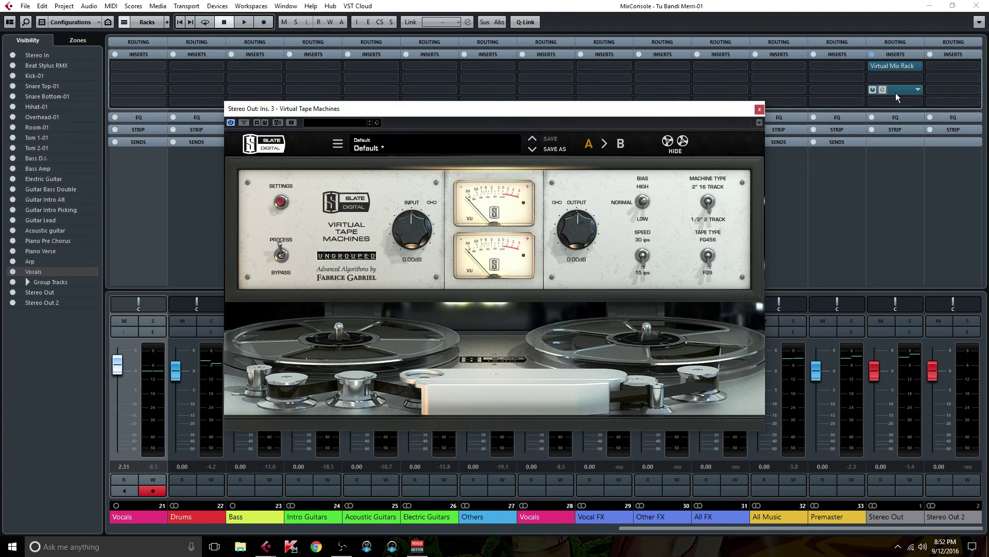
pyautogui.click(976, 5)
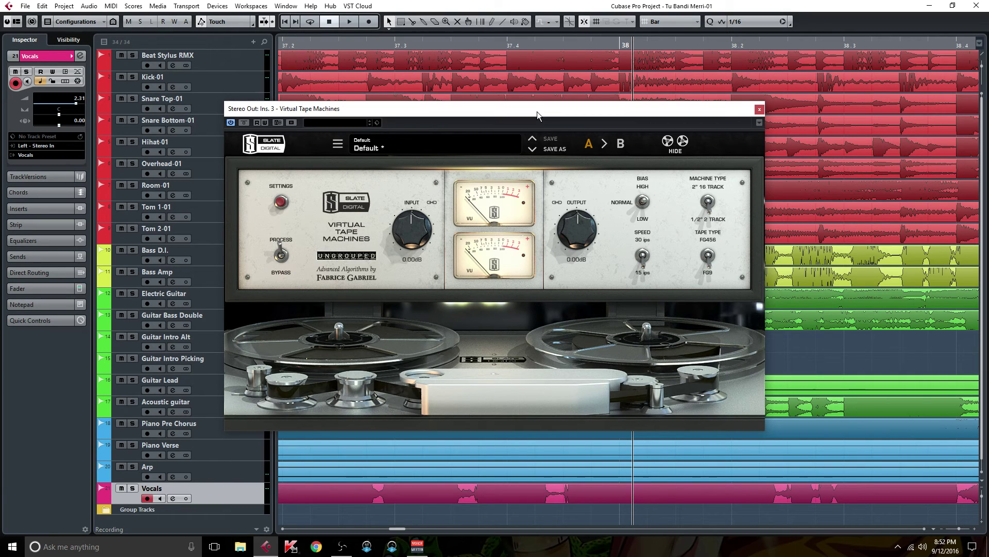
pyautogui.press('space')
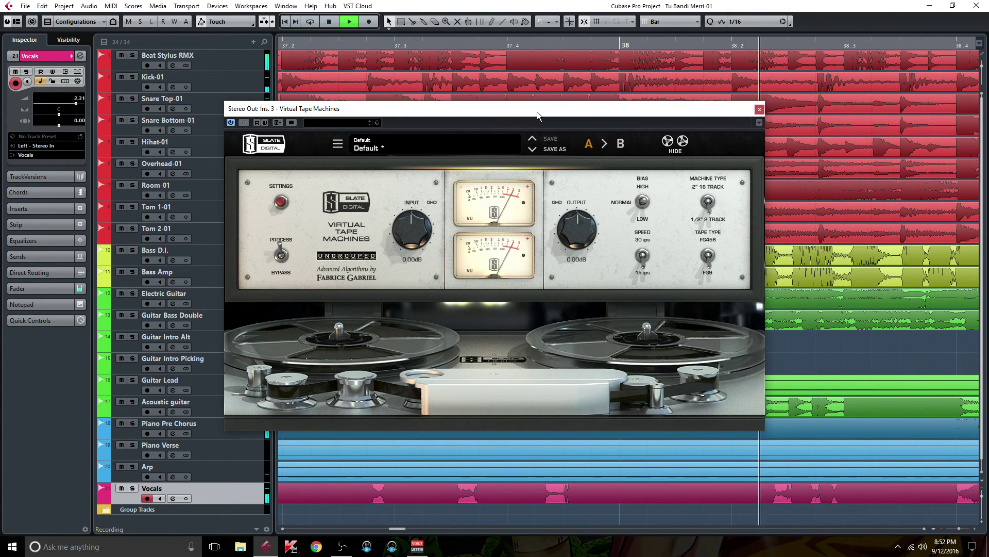
pyautogui.press('F3')
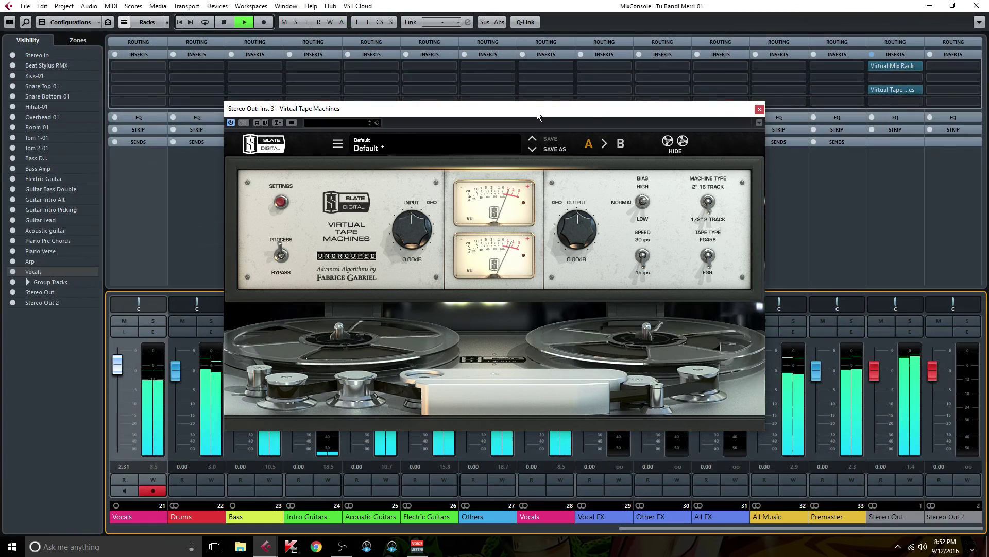
pyautogui.hotkey('ctrl', 'a')
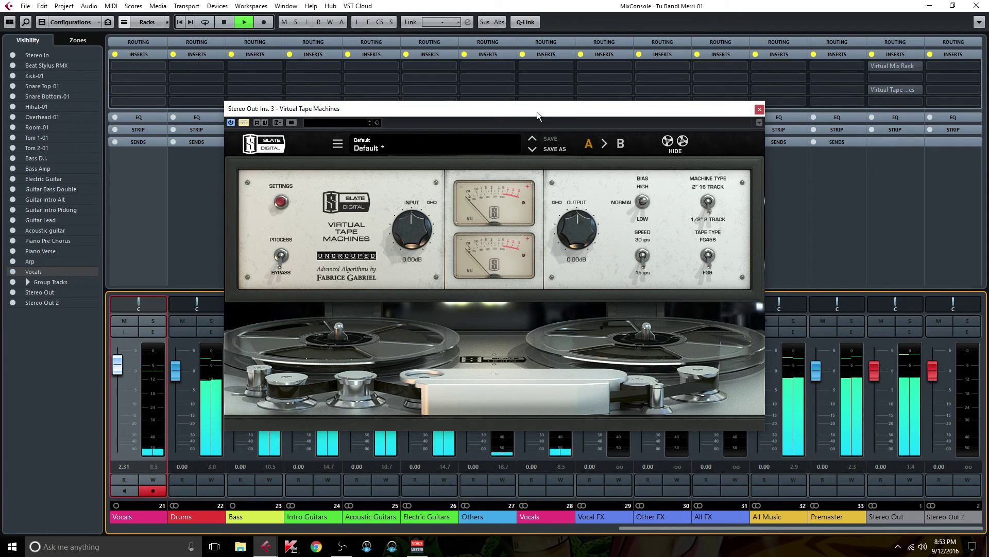
pyautogui.hotkey('ctrl', 'a')
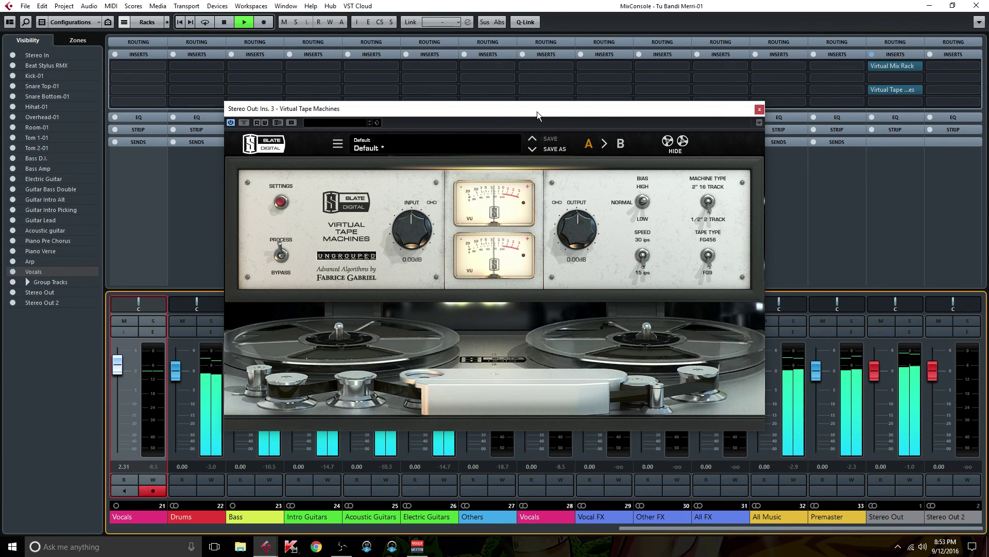
# Toggle the bypass of all channel inserts repeatedly during playback to audition the console and tape emulation against the dry mix.
pyautogui.hotkey('ctrl', 'a')
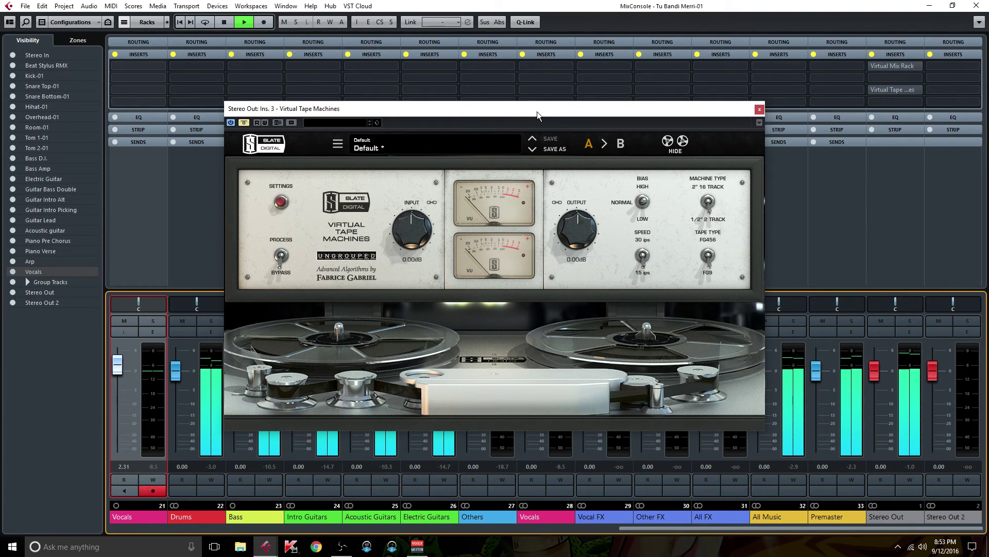
pyautogui.hotkey('ctrl', 'a')
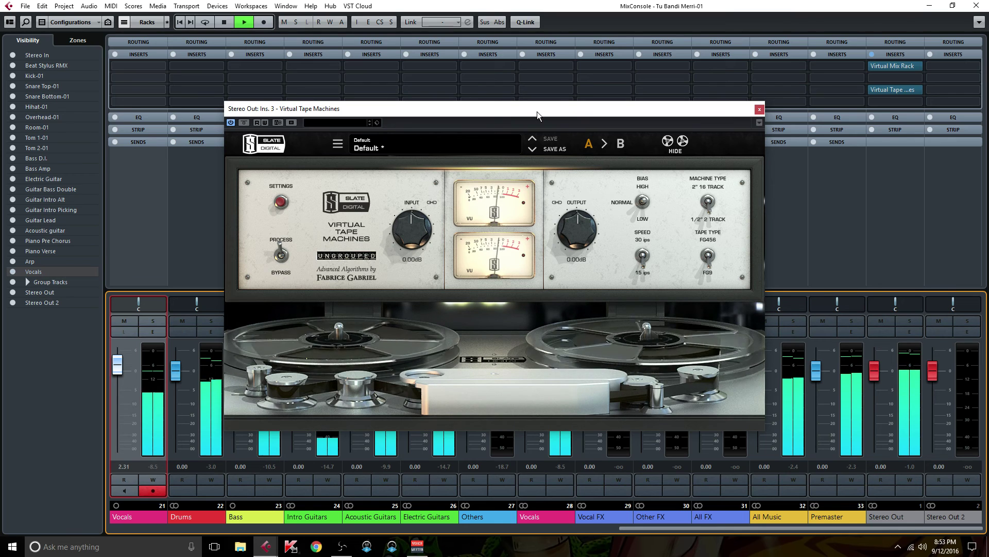
pyautogui.hotkey('ctrl', 'a')
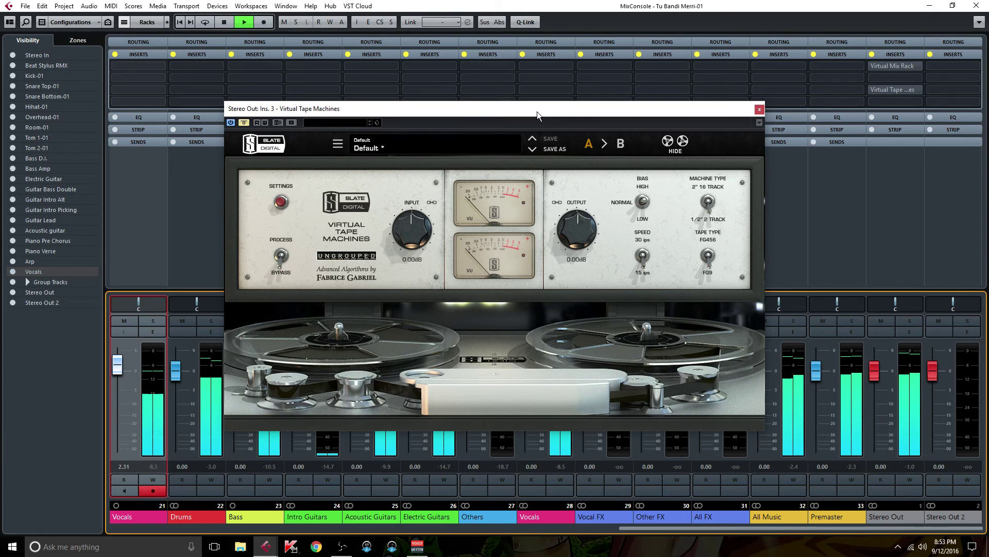
pyautogui.hotkey('ctrl', 'a')
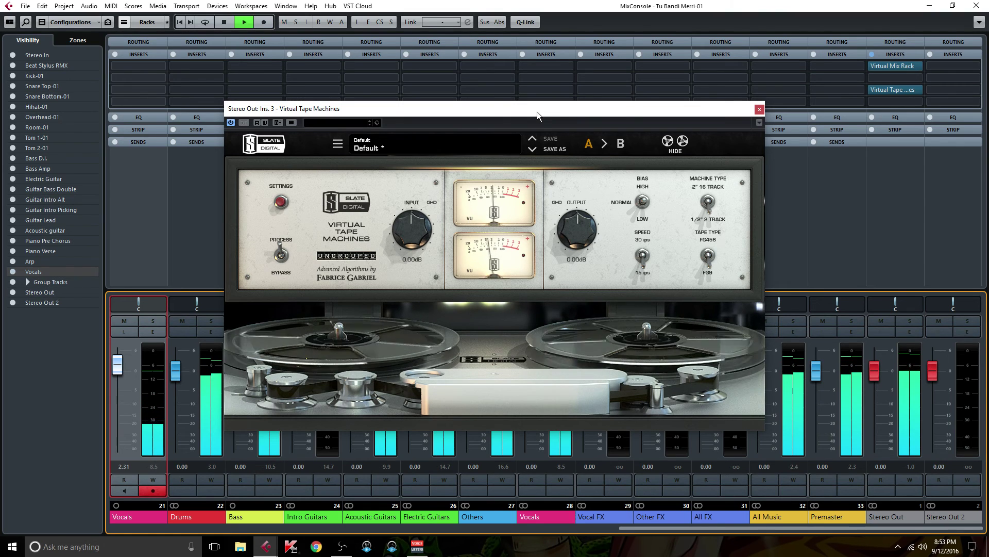
pyautogui.press('b')
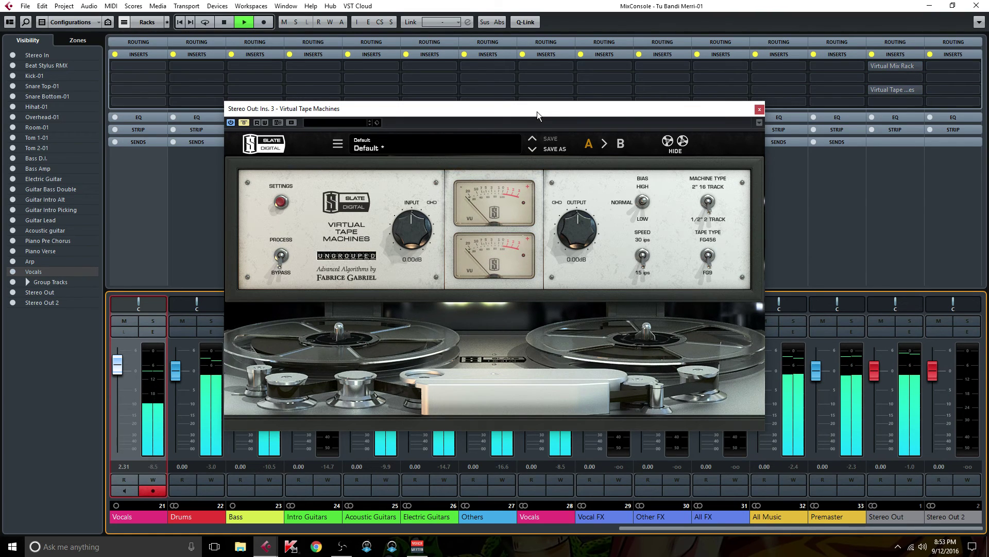
pyautogui.press('b')
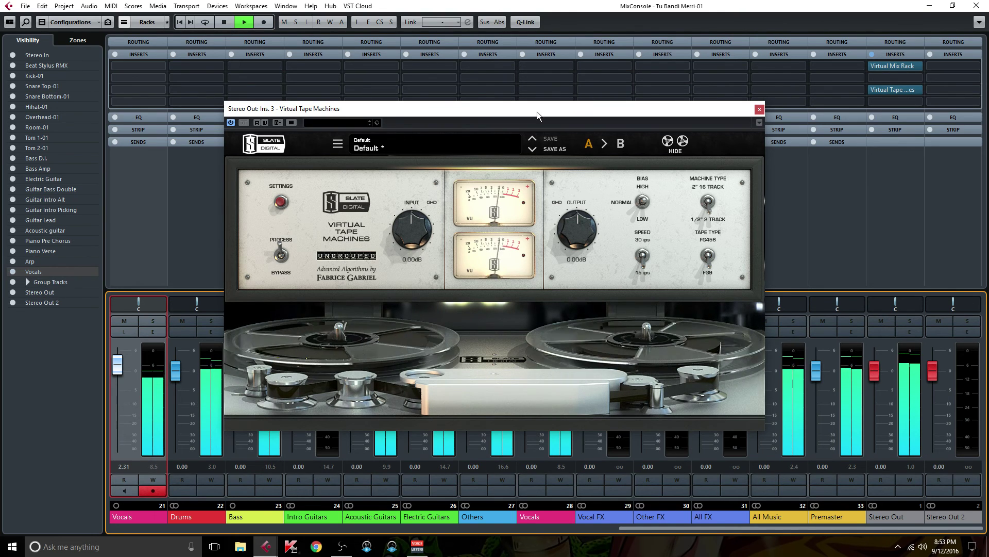
pyautogui.press('b')
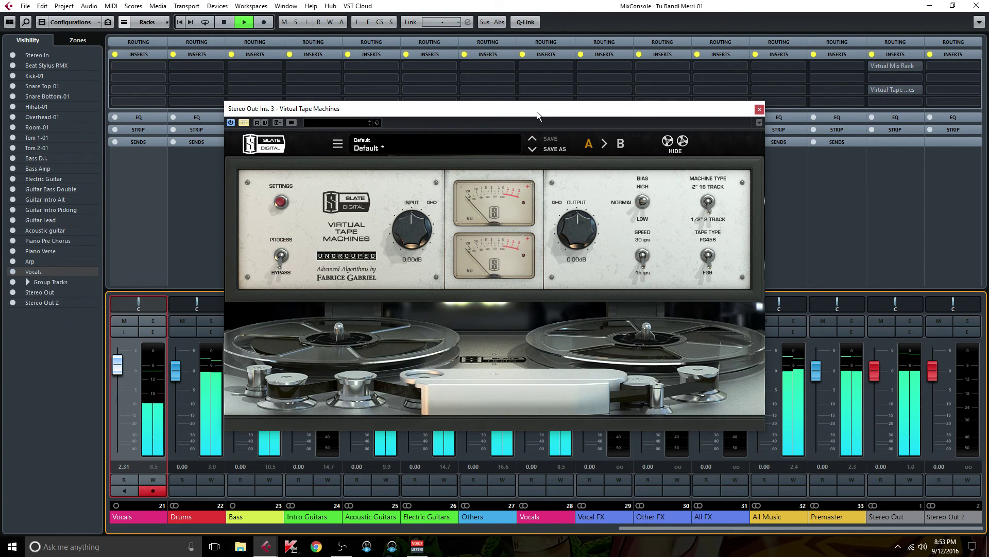
pyautogui.press('b')
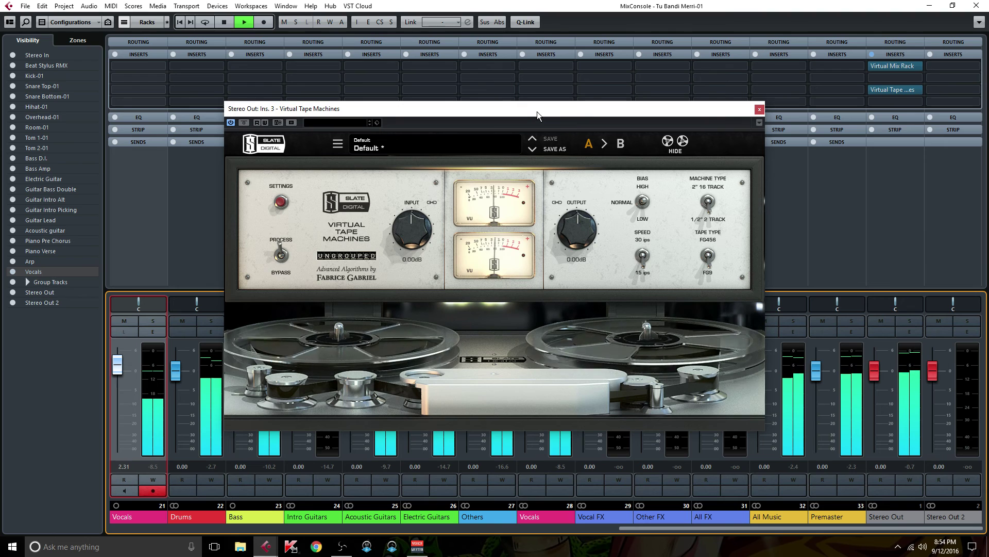
pyautogui.press('b')
pyautogui.press('b')
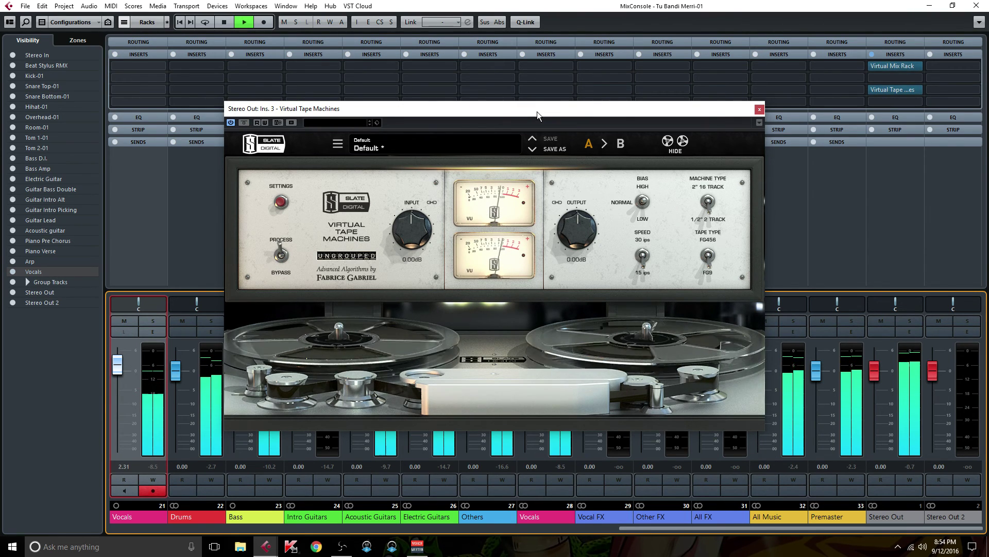
pyautogui.press('b')
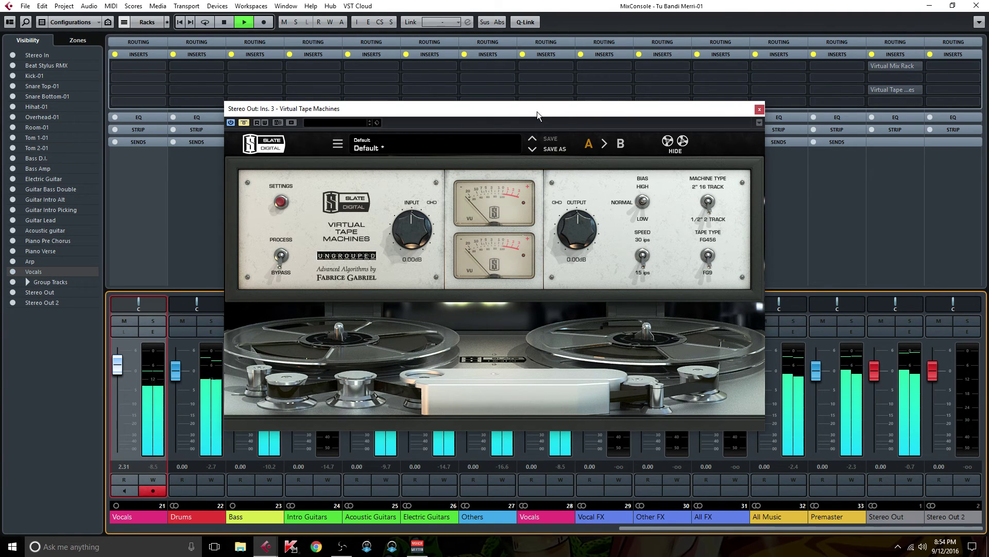
pyautogui.press('b')
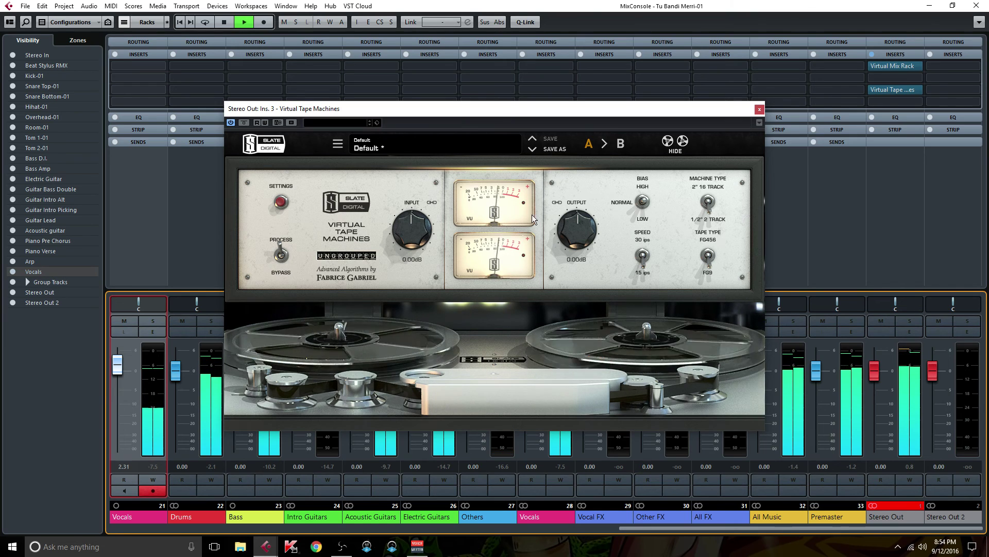
# Close the Virtual Tape Machines editor, reset the Stereo Out peak meter and stop playback.
pyautogui.click(760, 110)
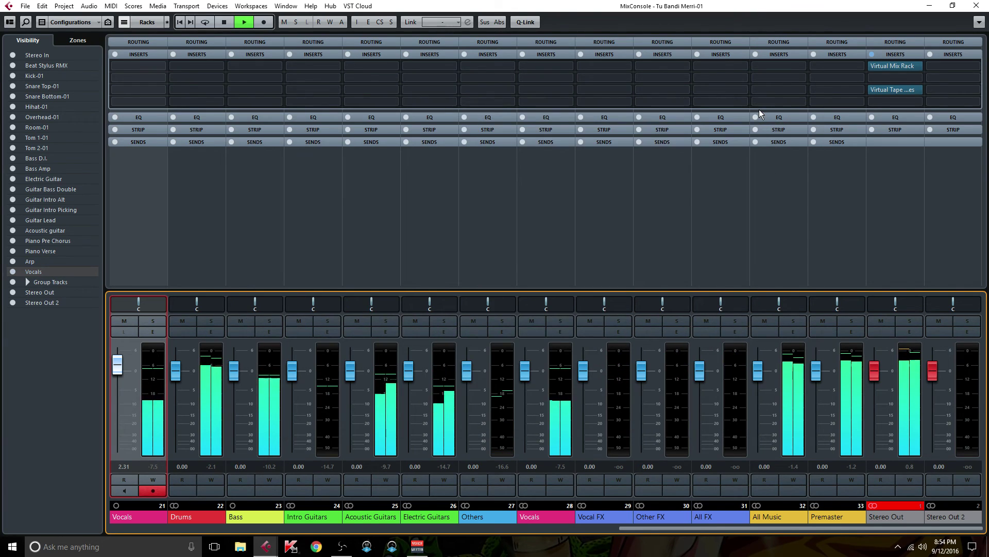
pyautogui.hotkey('shift', 'b')
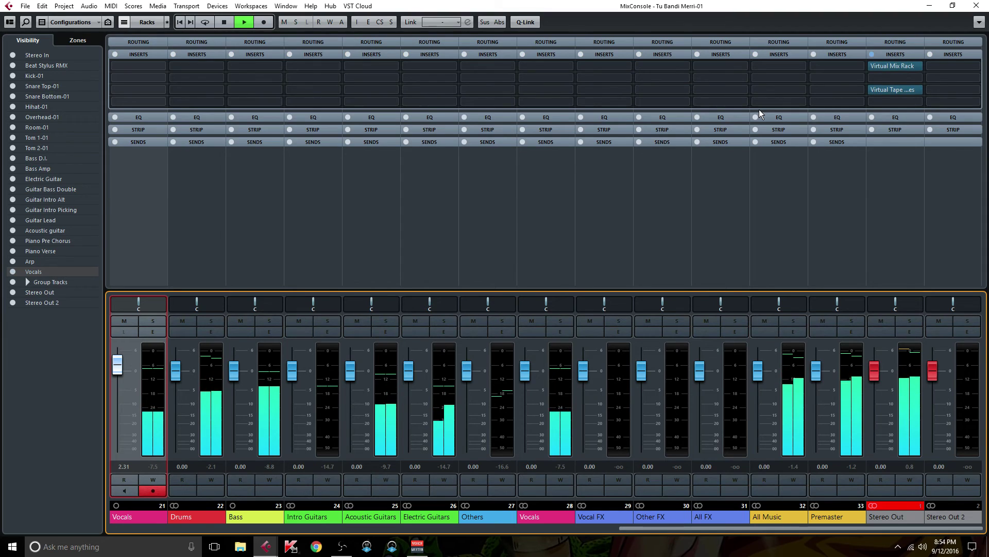
pyautogui.hotkey('shift', 'b')
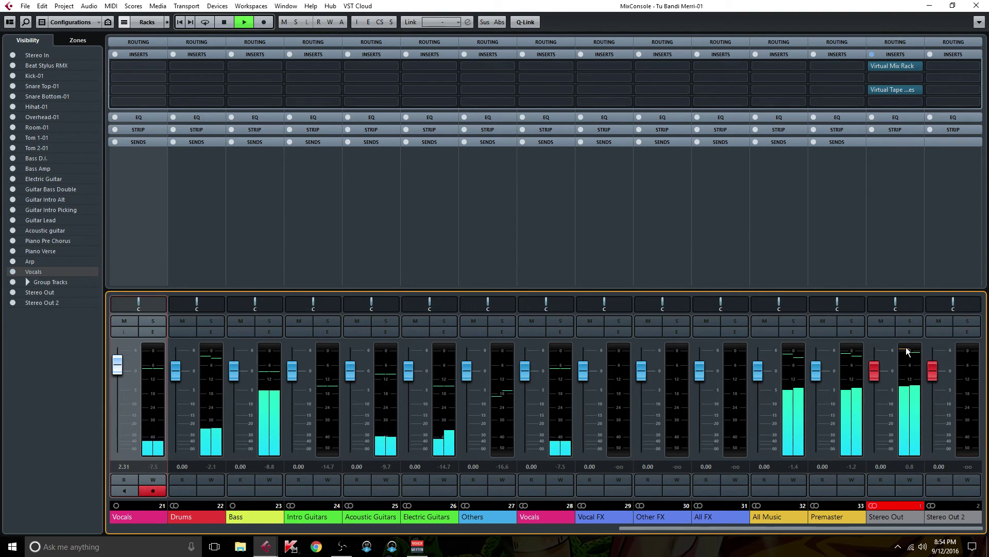
pyautogui.click(908, 352)
pyautogui.press('space')
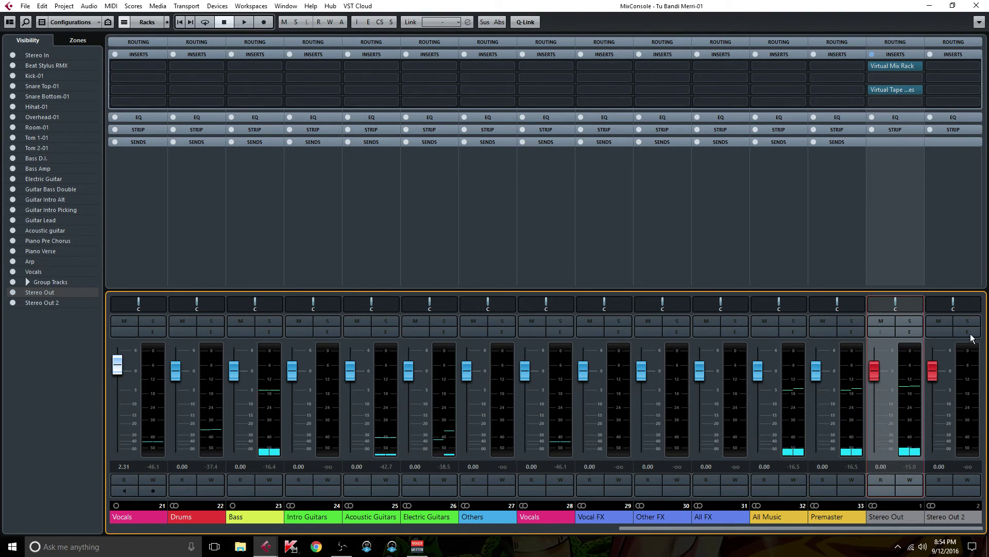
# Reopen Virtual Tape Machines on Stereo Out to review its settings and close it again.
pyautogui.moveTo(885, 91)
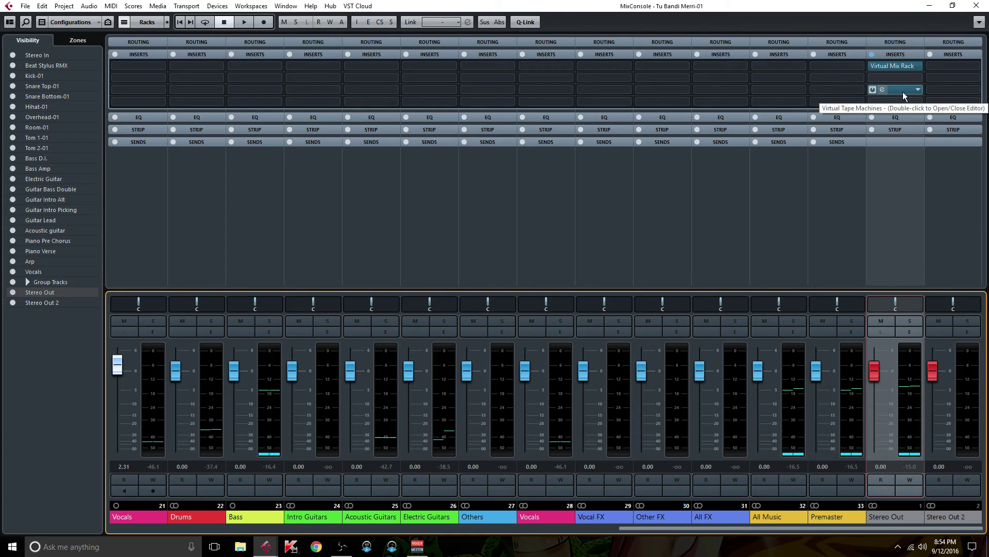
pyautogui.doubleClick(902, 90)
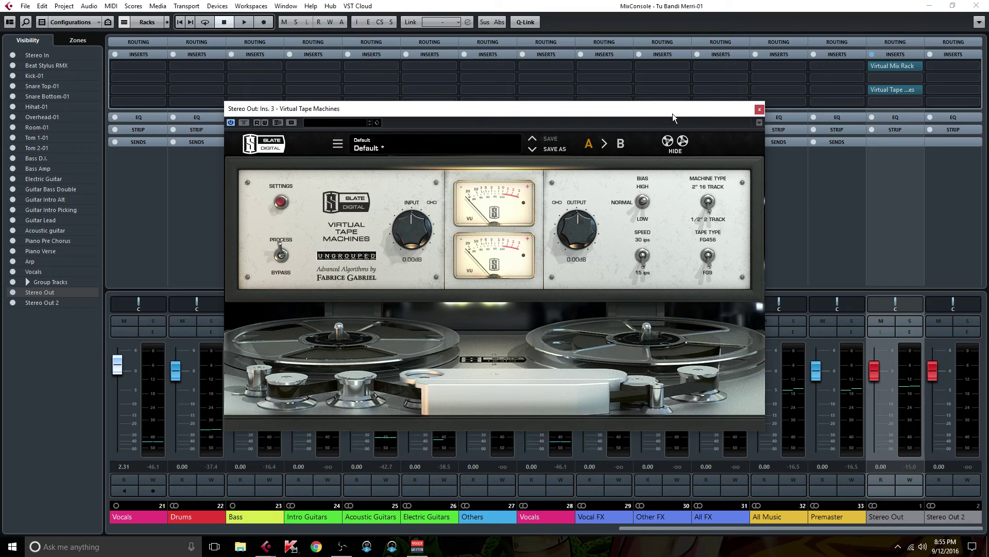
pyautogui.click(759, 110)
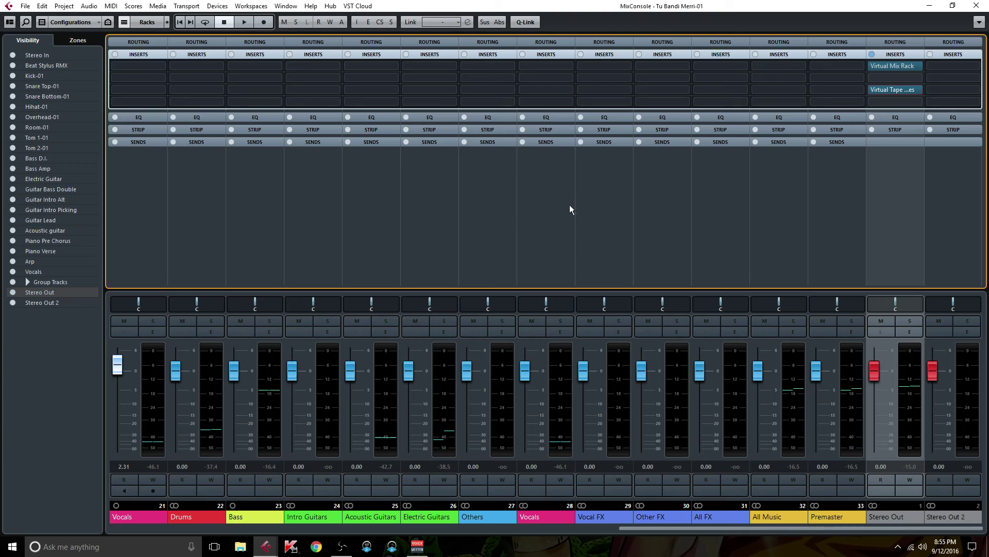
# Insert VBC Rack in the second insert slot of Stereo Out and set the FG-MU high-pass filter to 200 Hz.
pyautogui.click(918, 77)
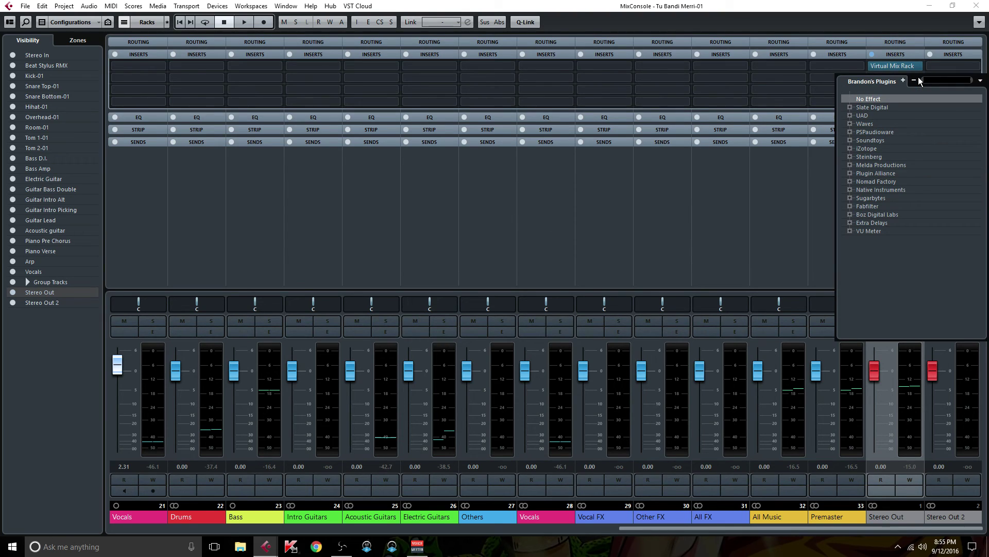
pyautogui.write('vbc')
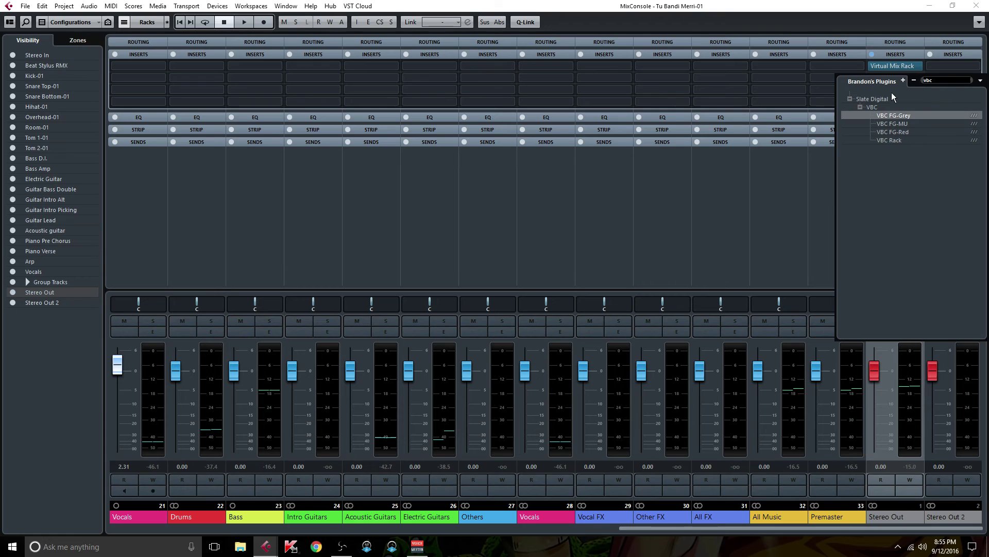
pyautogui.click(899, 140)
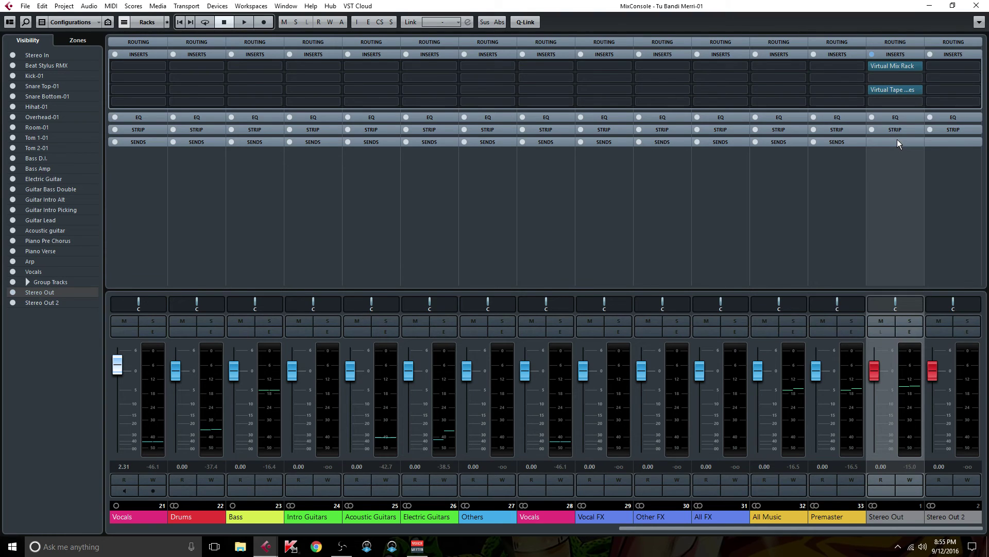
pyautogui.moveTo(571, 292); pyautogui.dragTo(575, 370)
pyautogui.moveTo(739, 316); pyautogui.dragTo(737, 267)
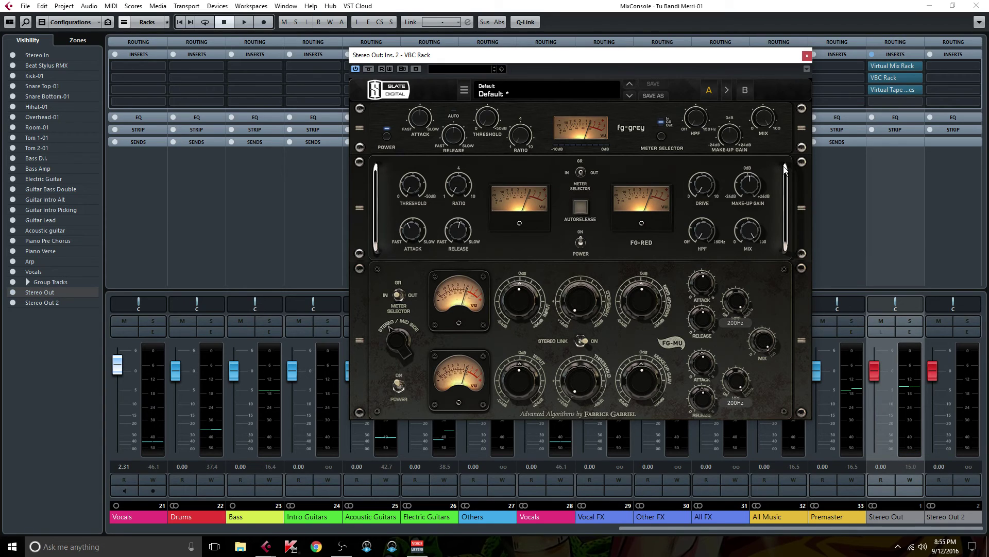
pyautogui.click(689, 124)
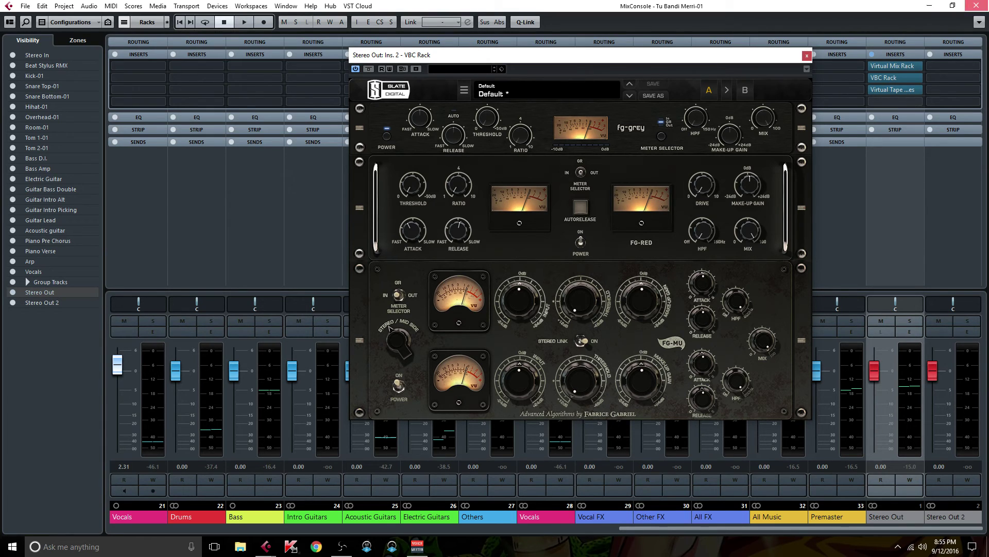
# Switch to the project window with VBC Rack kept open and play the song from about bar 55.
pyautogui.press('F3')
pyautogui.moveTo(502, 528); pyautogui.dragTo(327, 542)
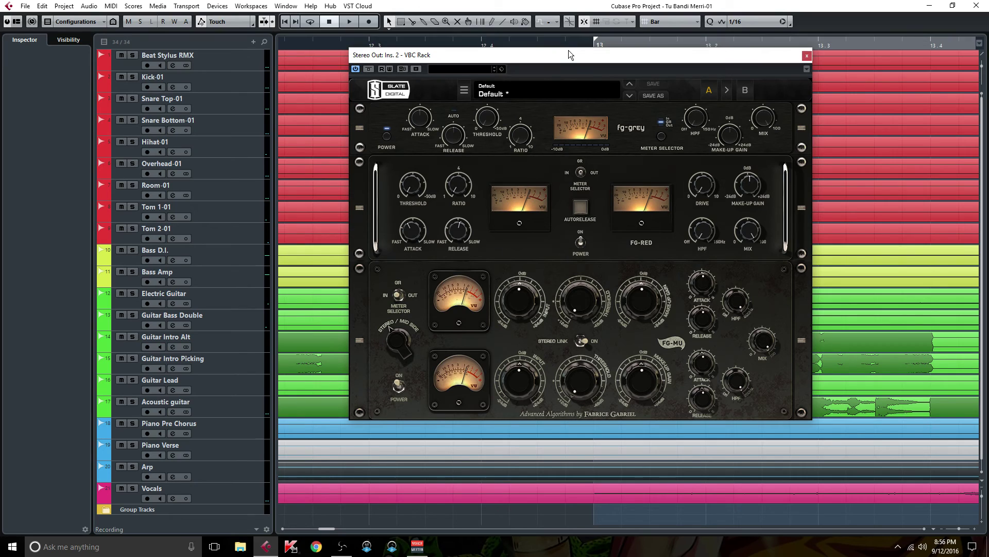
pyautogui.moveTo(735, 299)
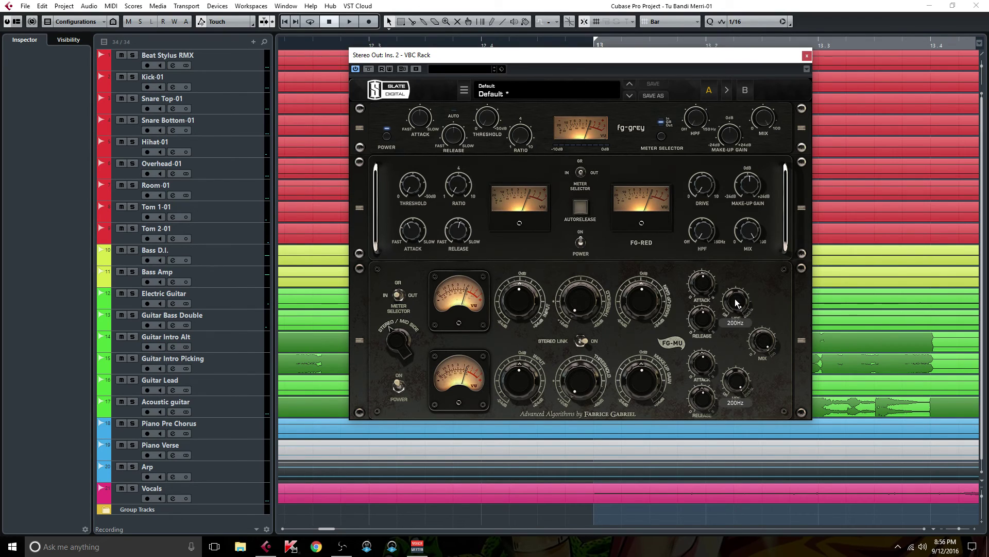
pyautogui.moveTo(576, 329)
pyautogui.press('space')
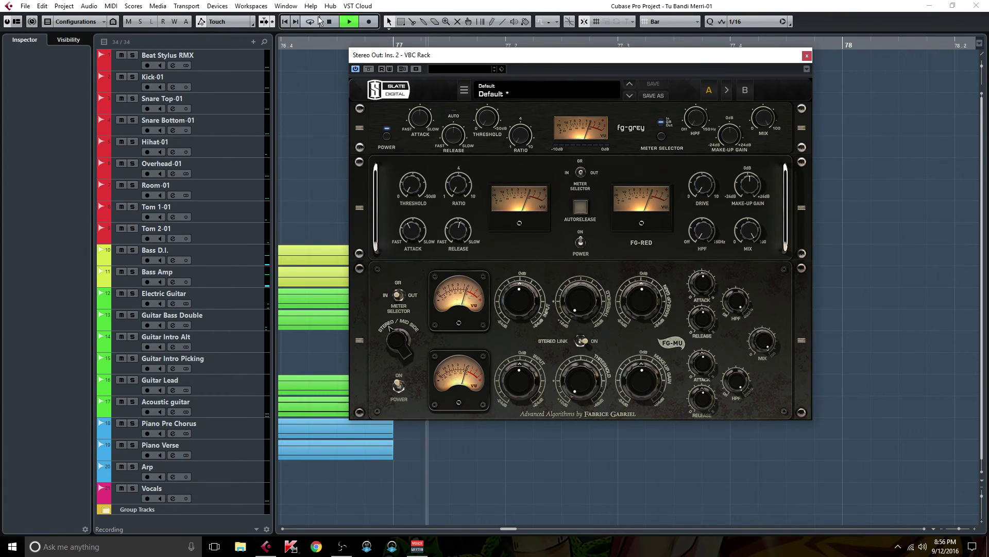
pyautogui.press('space')
pyautogui.moveTo(513, 529); pyautogui.dragTo(450, 531)
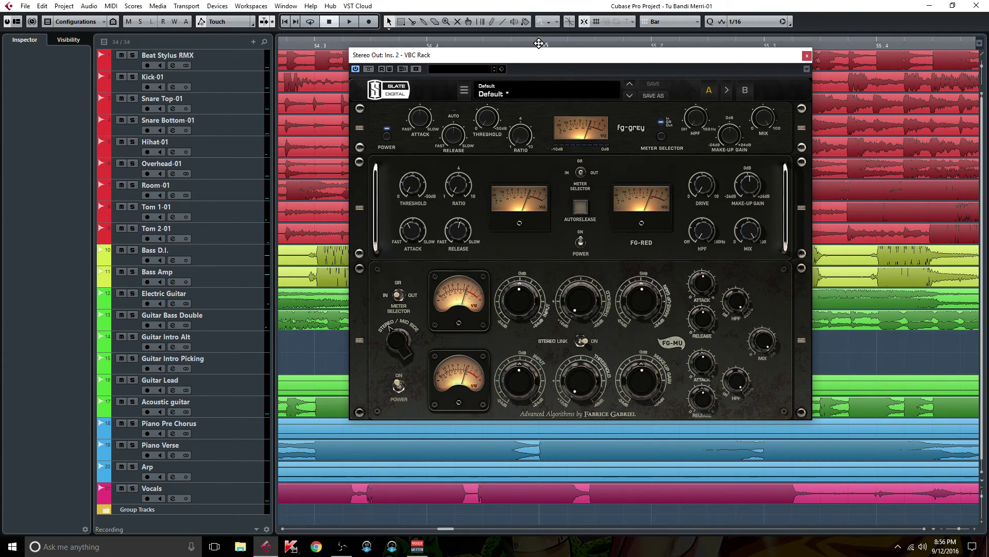
pyautogui.press('space')
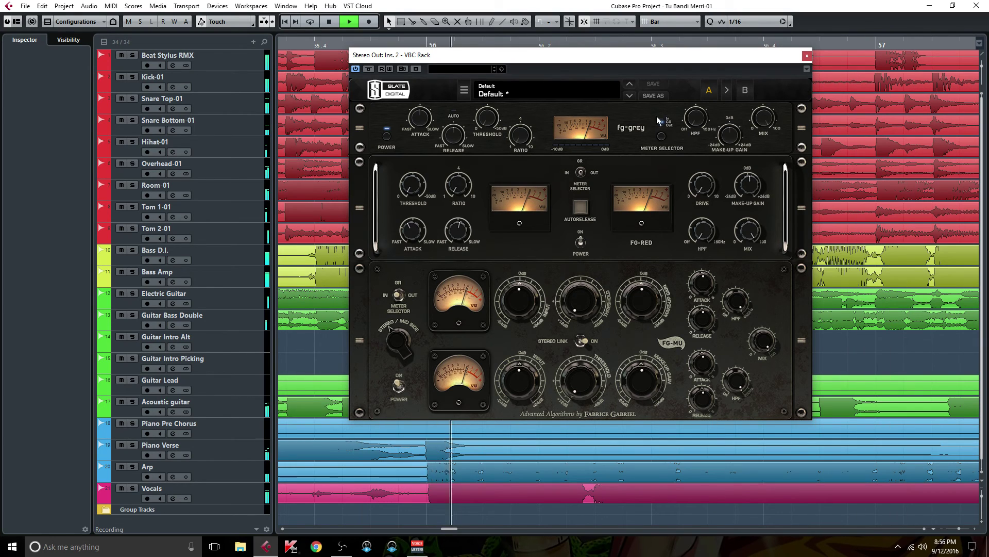
# Set the FG-Grey compressor's ratio to 2.0 and its high-pass filter to 91 Hz, with auto release enabled.
pyautogui.moveTo(519, 133)
pyautogui.moveTo(519, 133); pyautogui.dragTo(519, 126)
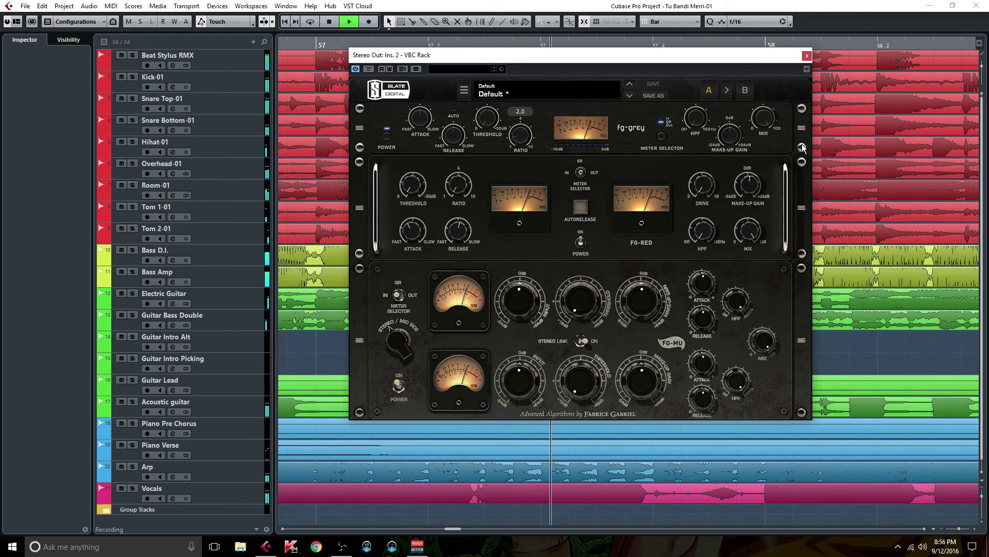
pyautogui.moveTo(697, 121); pyautogui.dragTo(700, 43)
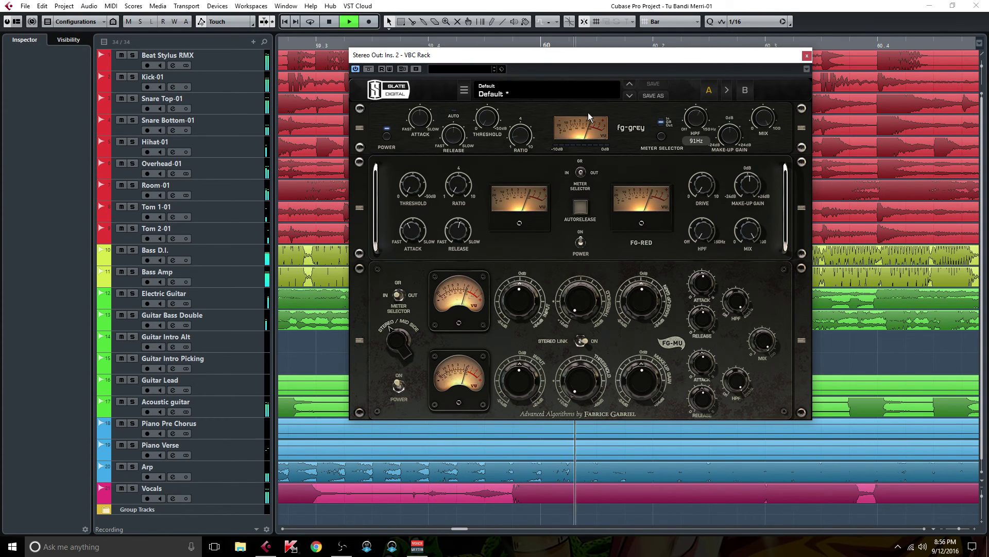
pyautogui.click(456, 114)
# Lower the FG-Grey threshold in small increments to about -5.8 dB while the mix plays.
pyautogui.moveTo(485, 118)
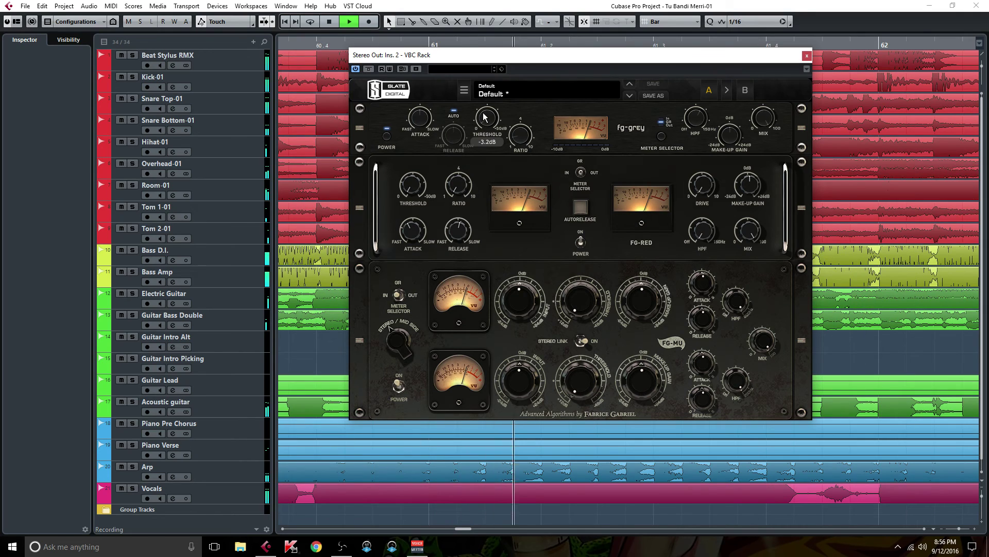
pyautogui.moveTo(485, 118); pyautogui.dragTo(483, 113)
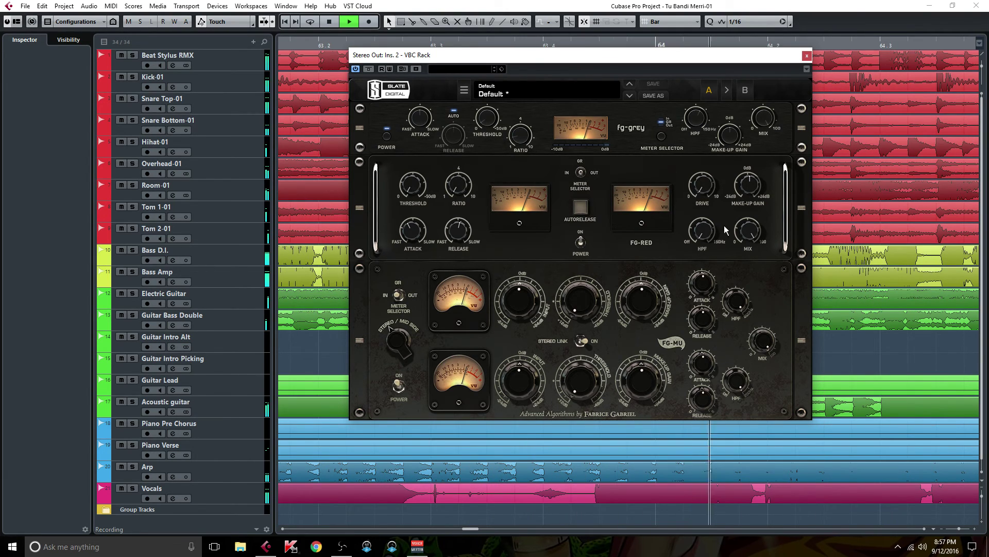
pyautogui.moveTo(484, 125); pyautogui.dragTo(481, 118)
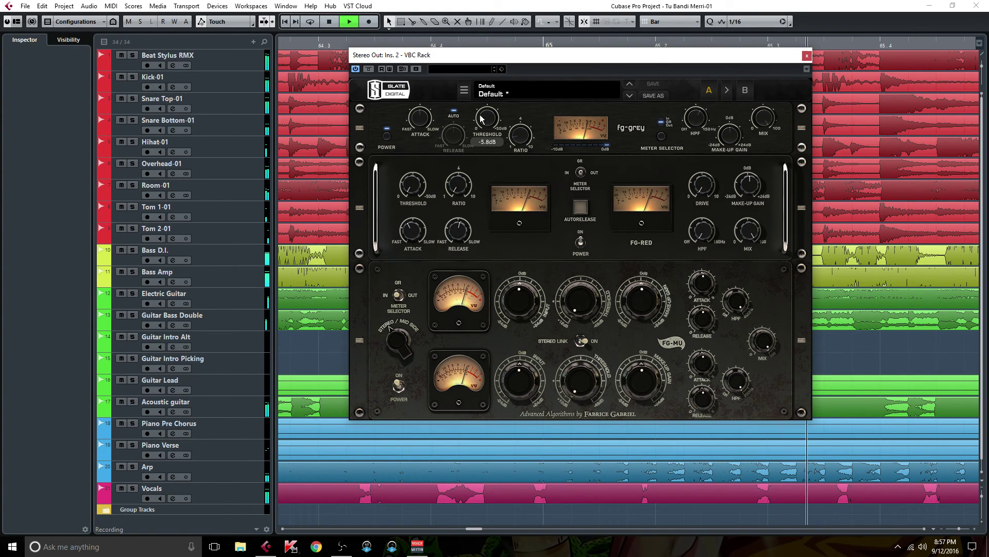
pyautogui.moveTo(481, 122); pyautogui.dragTo(480, 118)
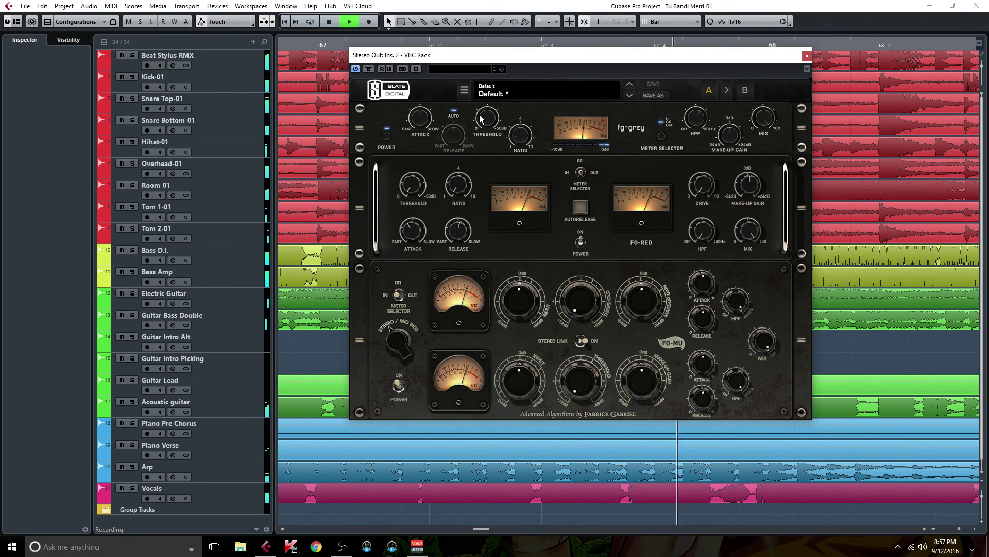
pyautogui.moveTo(479, 118); pyautogui.dragTo(480, 120)
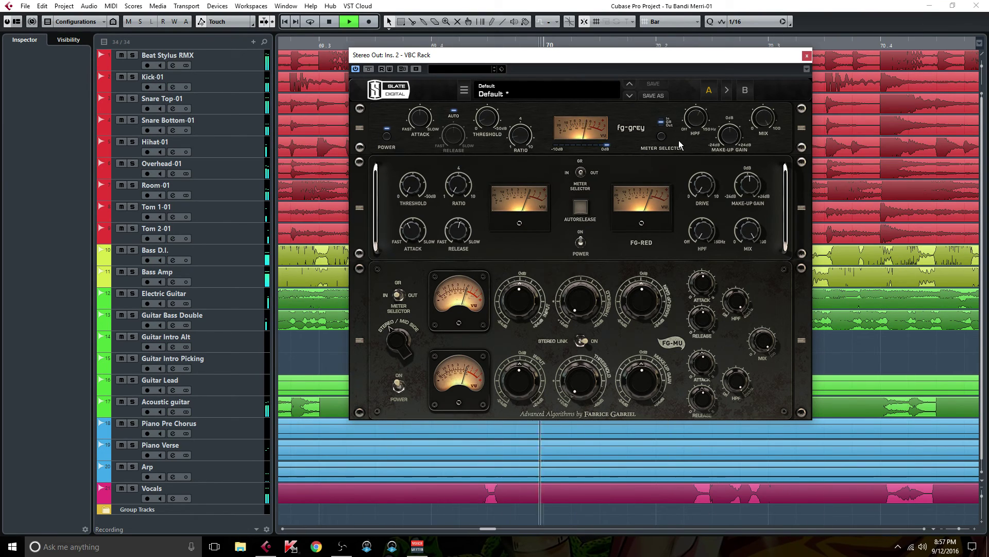
# Close VBC Rack, return playback to the start of the song and open the MixConsole.
pyautogui.click(696, 169)
pyautogui.moveTo(697, 169); pyautogui.dragTo(707, 111)
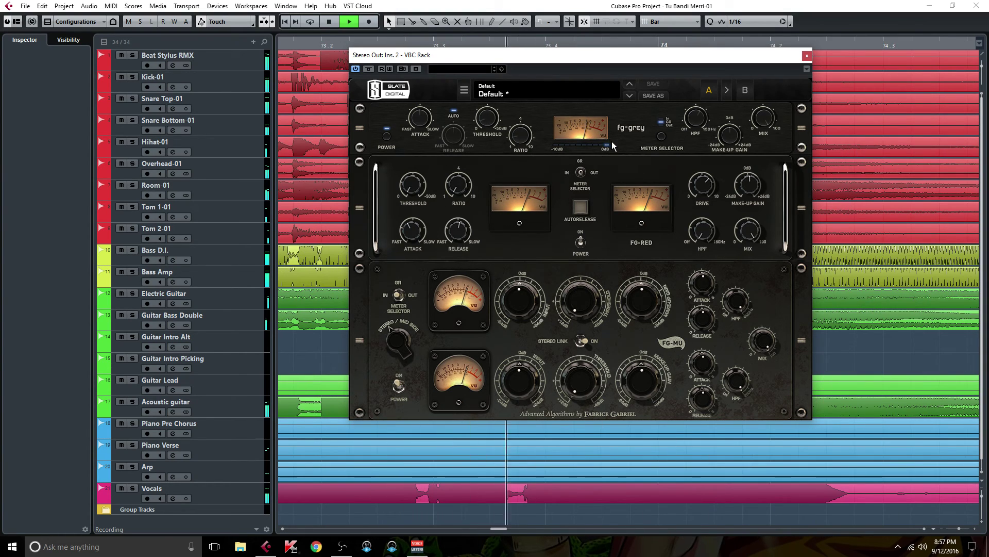
pyautogui.click(807, 56)
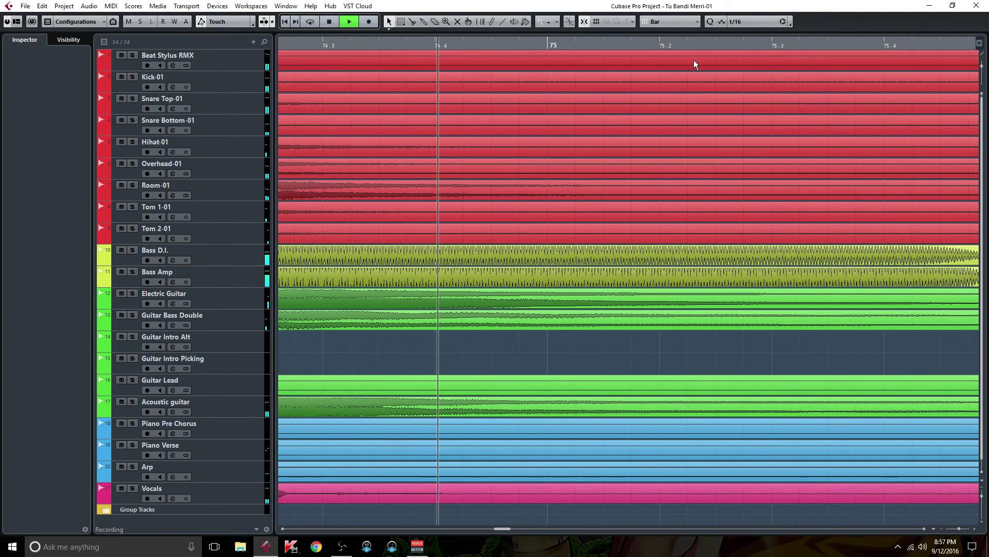
pyautogui.click(285, 21)
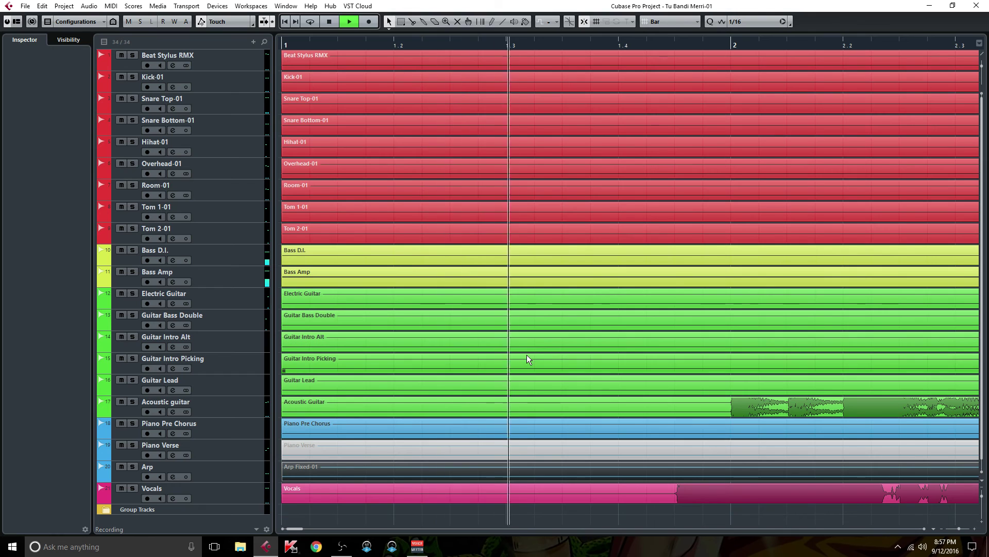
pyautogui.press('F3')
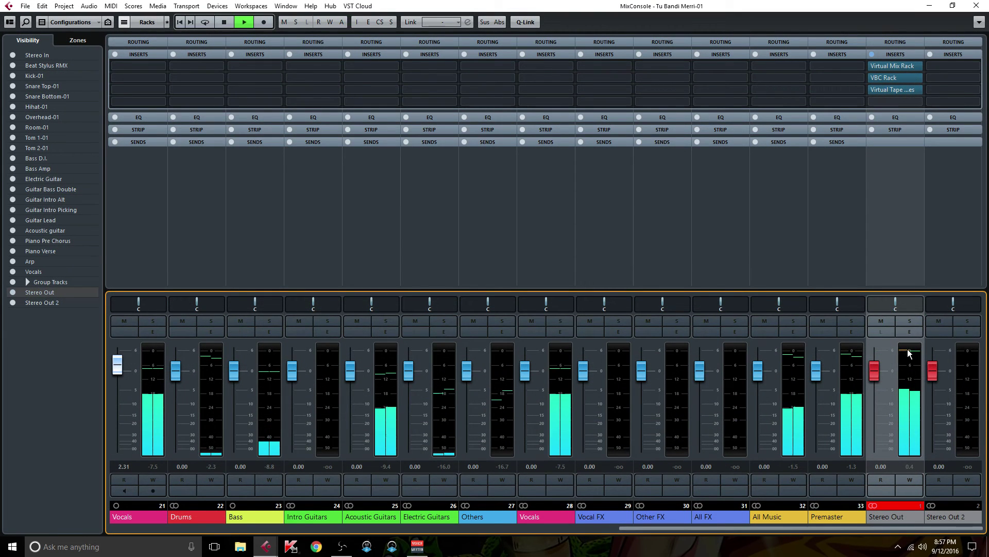
pyautogui.moveTo(901, 77)
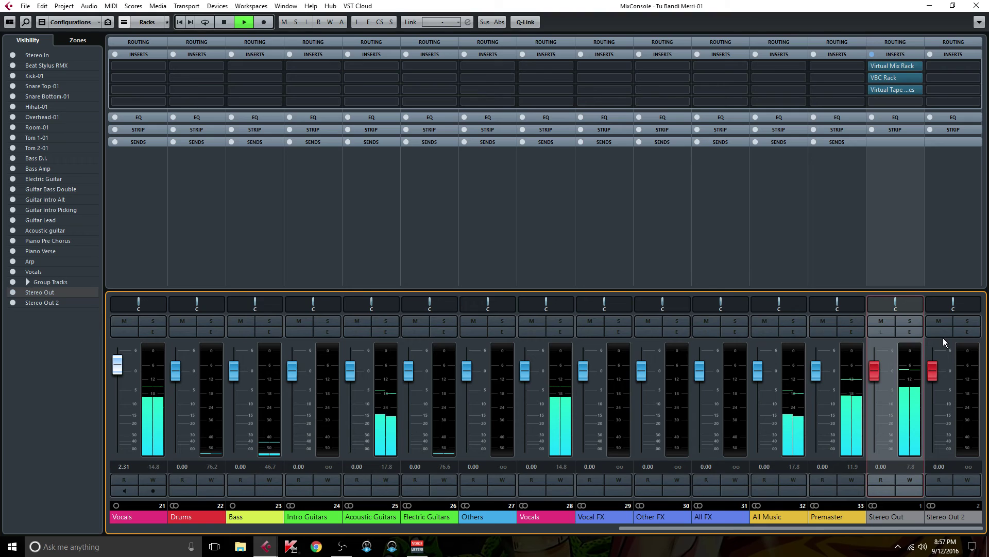
# Bypass and re-enable the Stereo Out inserts while the intro plays to compare processed and unprocessed sound.
pyautogui.moveTo(872, 54)
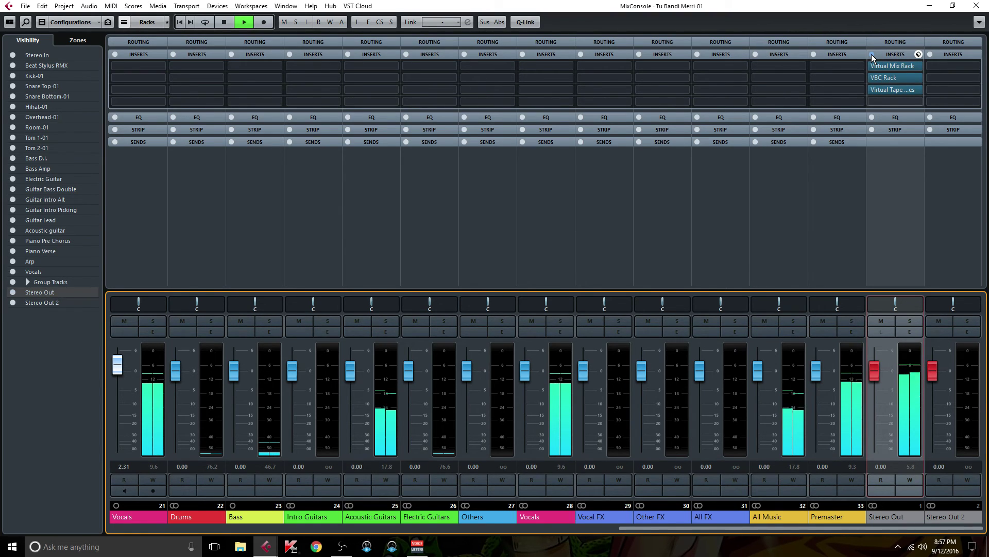
pyautogui.click(872, 54)
pyautogui.click(872, 54)
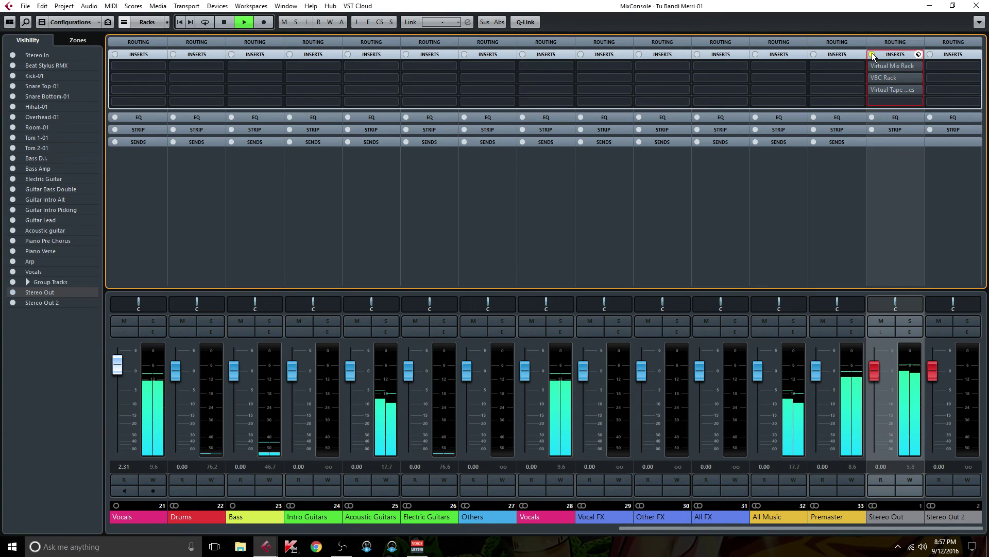
pyautogui.click(872, 54)
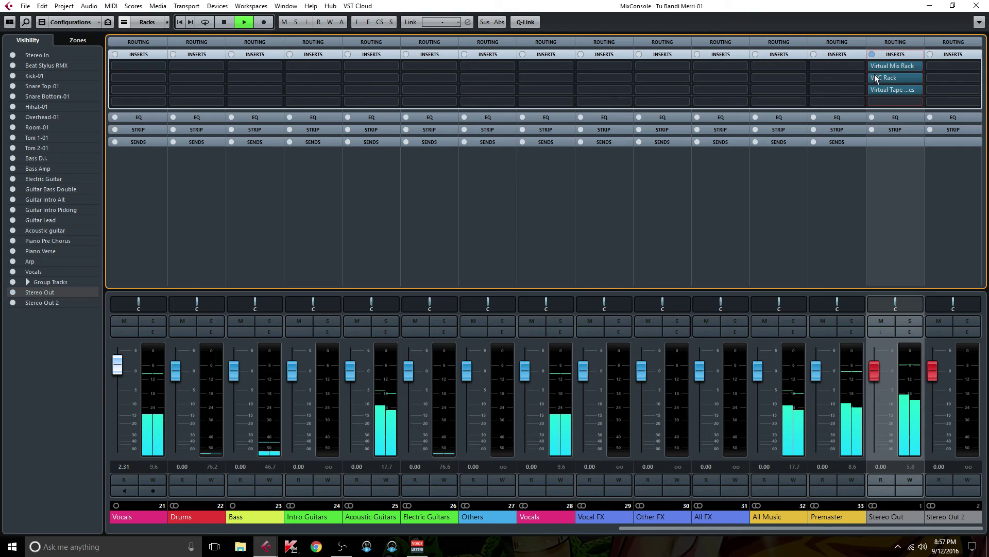
# Lower the FG-Grey make-up gain in VBC Rack on Stereo Out to -2.0 dB and close the plug-in.
pyautogui.click(898, 78)
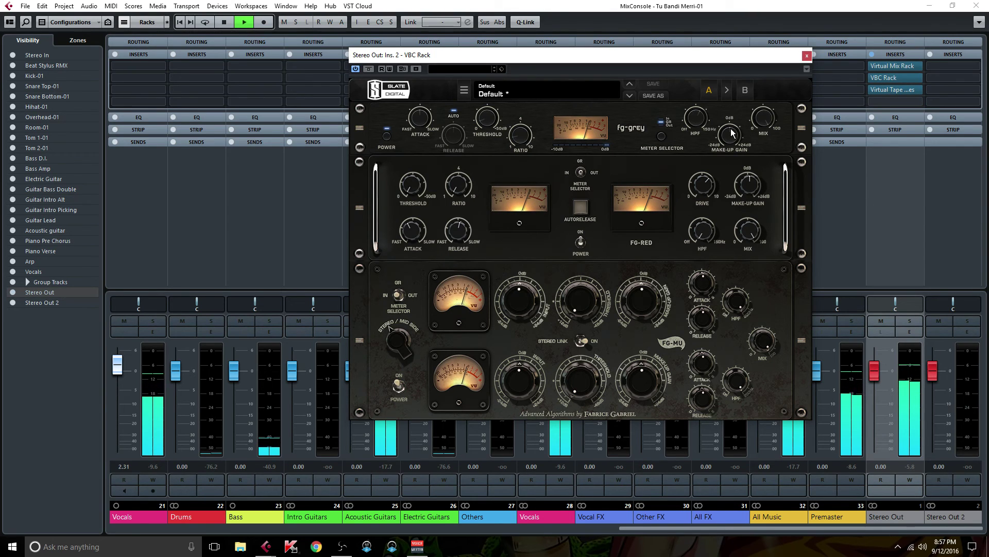
pyautogui.moveTo(732, 133)
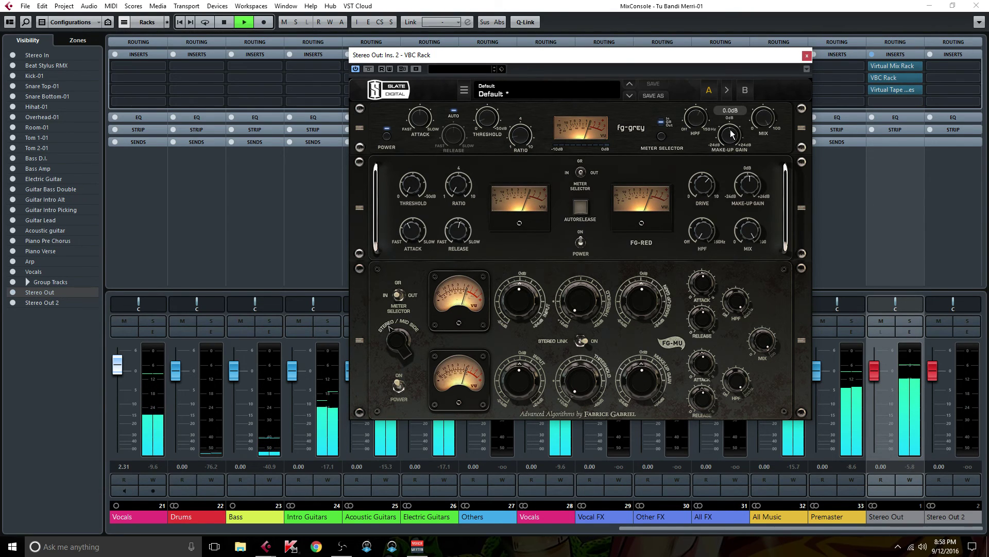
pyautogui.moveTo(732, 133); pyautogui.dragTo(732, 136)
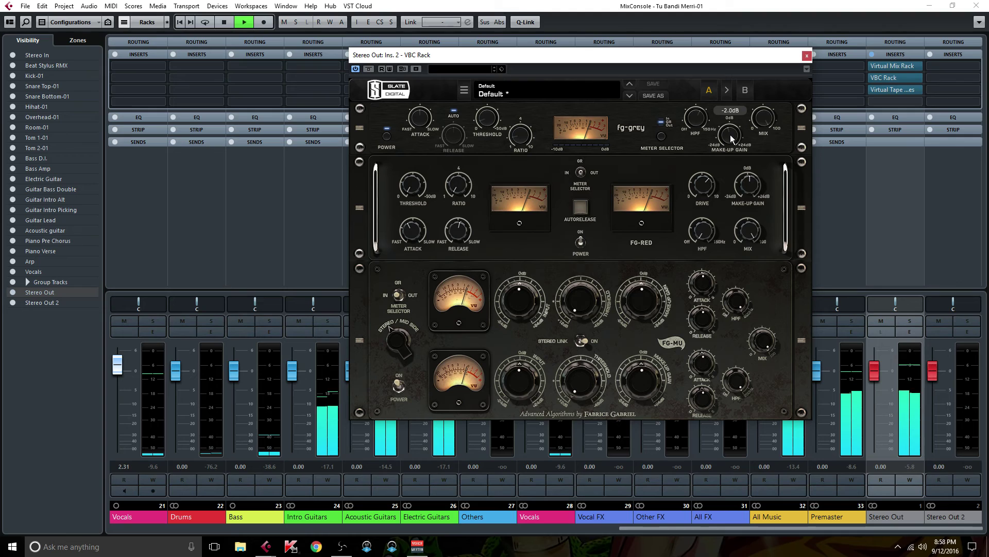
pyautogui.click(807, 55)
# Toggle the bypass of all Stereo Out inserts twice during playback to compare the level-matched mix.
pyautogui.click(872, 54)
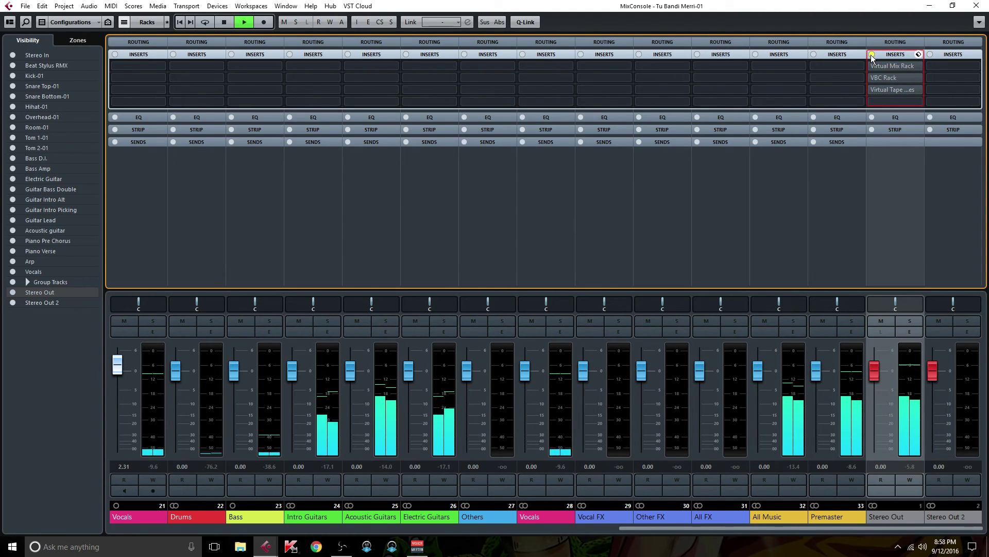
pyautogui.click(871, 54)
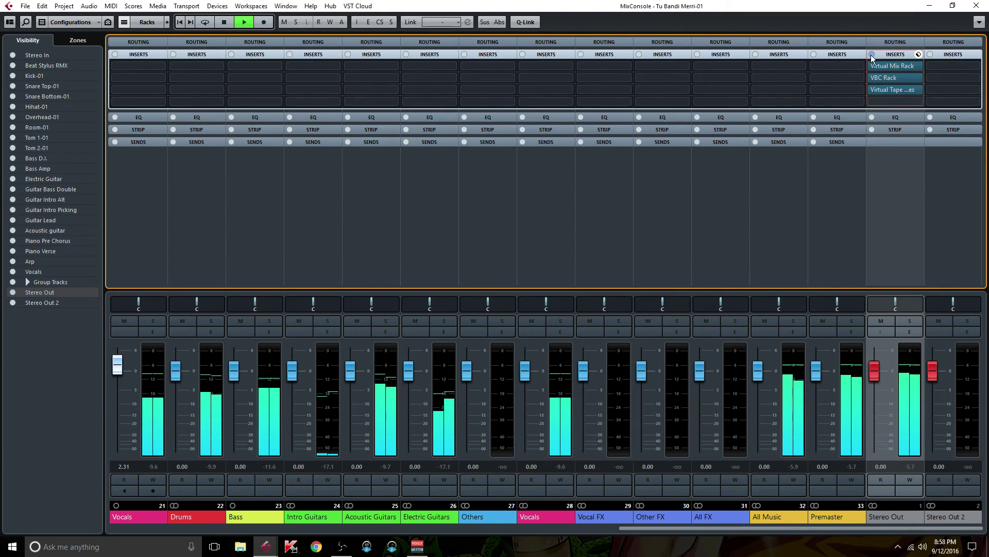
pyautogui.click(871, 54)
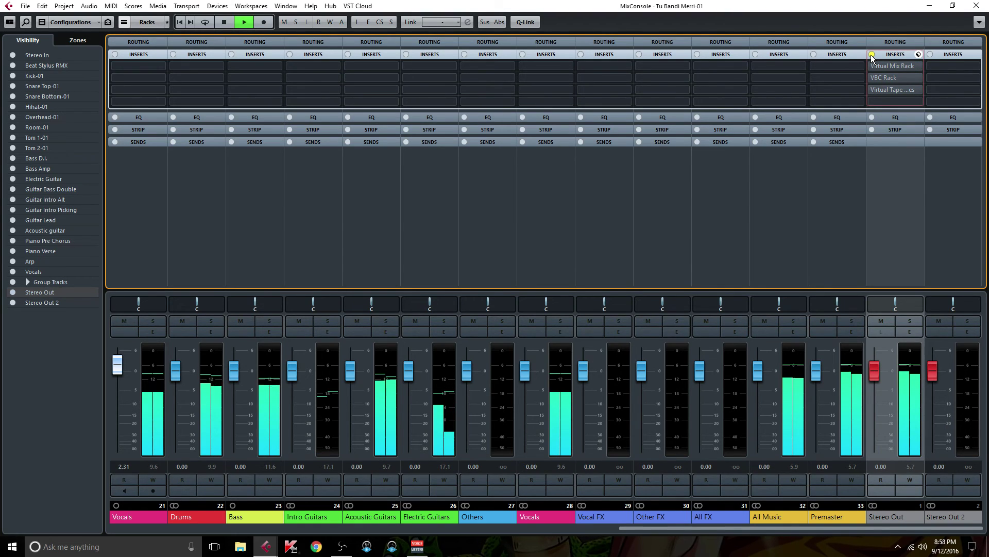
pyautogui.click(872, 54)
# Compare the Stereo Out inserts bypassed and active with VBC Rack open, and close the plug-in.
pyautogui.click(896, 78)
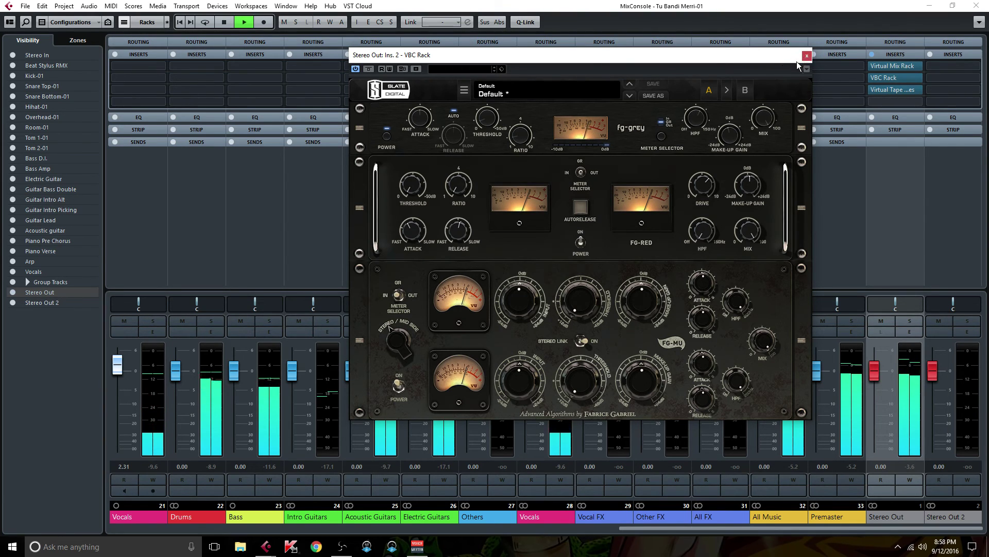
pyautogui.click(873, 55)
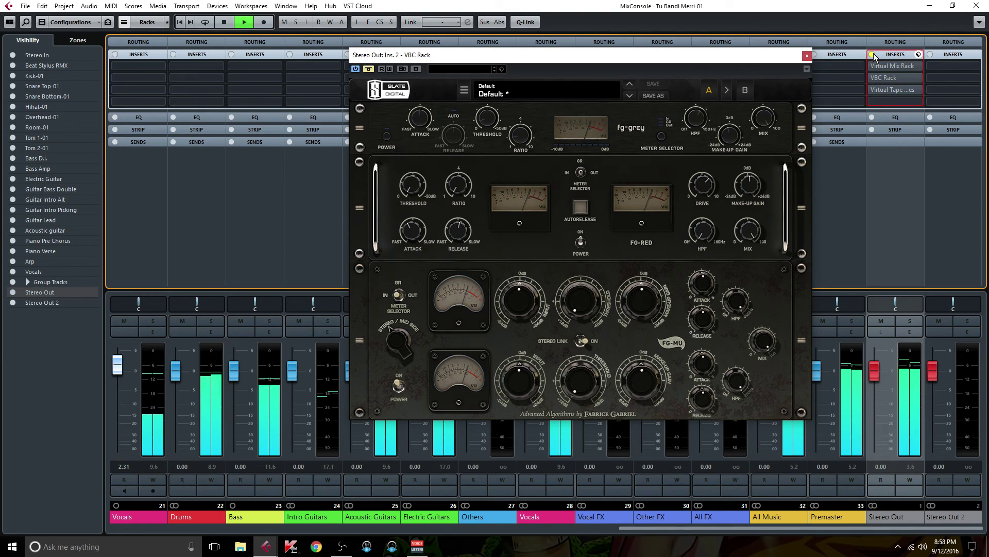
pyautogui.click(873, 54)
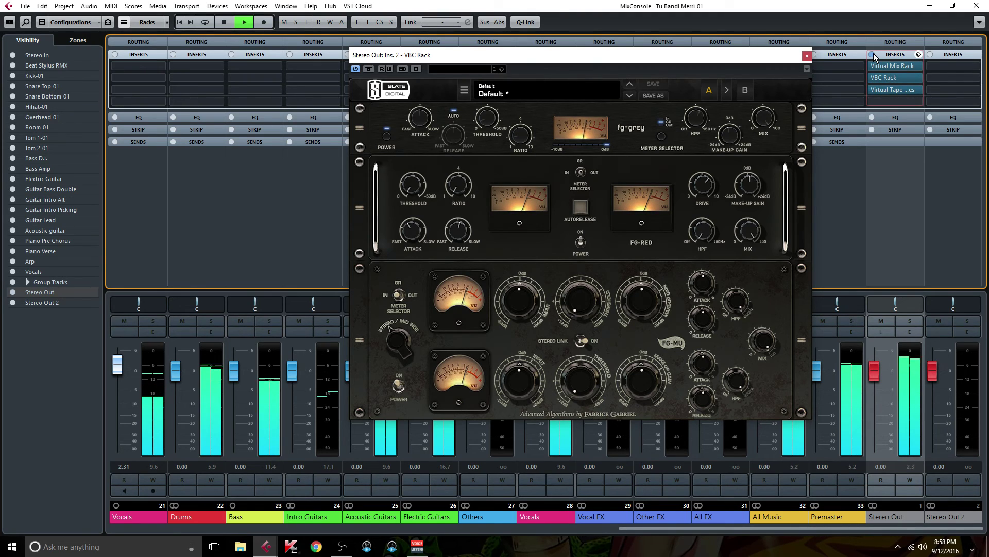
pyautogui.click(807, 57)
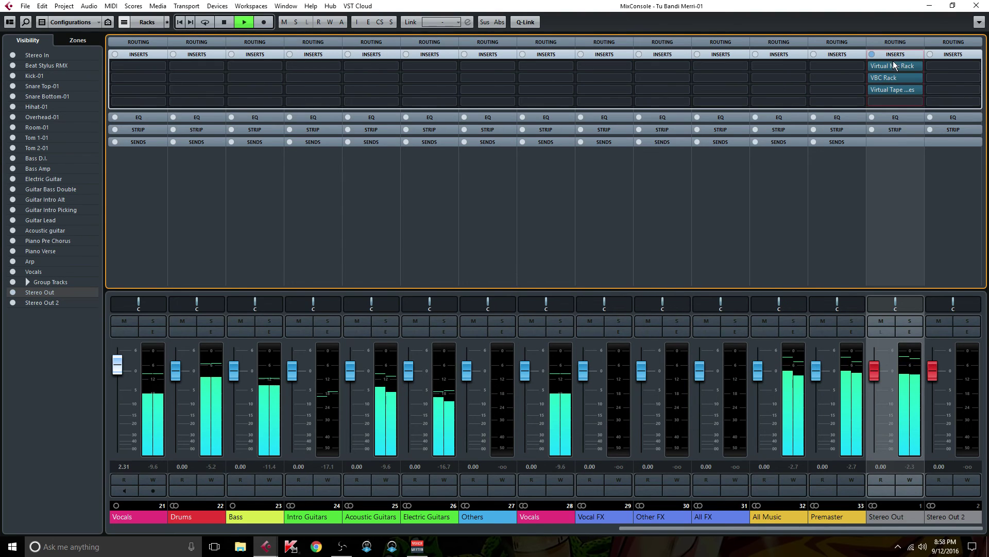
# Add an FG-S EQ to the second slot of Virtual Mix Rack and sweep a boosted LMF band around 520 Hz, ending with a slight cut.
pyautogui.click(892, 66)
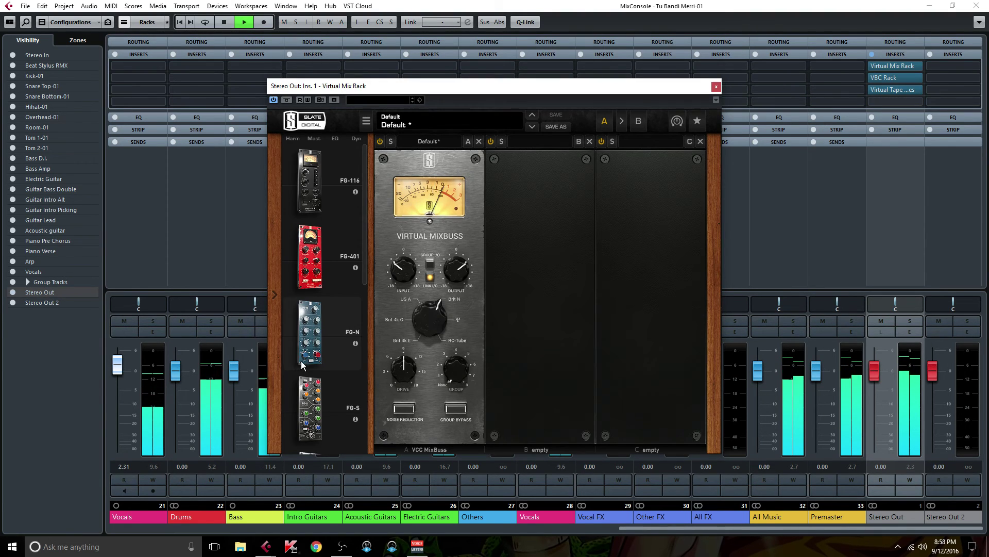
pyautogui.moveTo(309, 407); pyautogui.dragTo(526, 380)
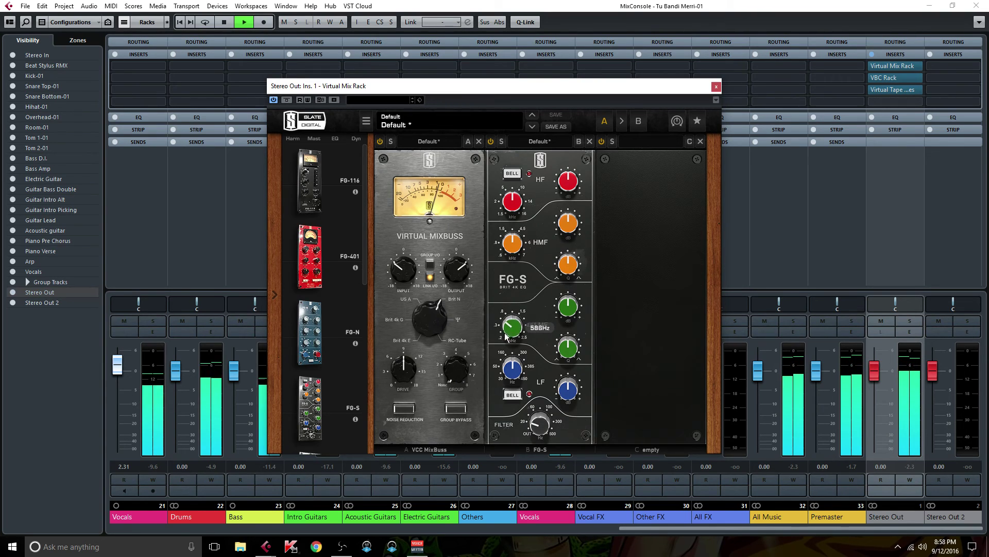
pyautogui.moveTo(567, 348); pyautogui.dragTo(558, 388)
pyautogui.moveTo(567, 306); pyautogui.dragTo(569, 278)
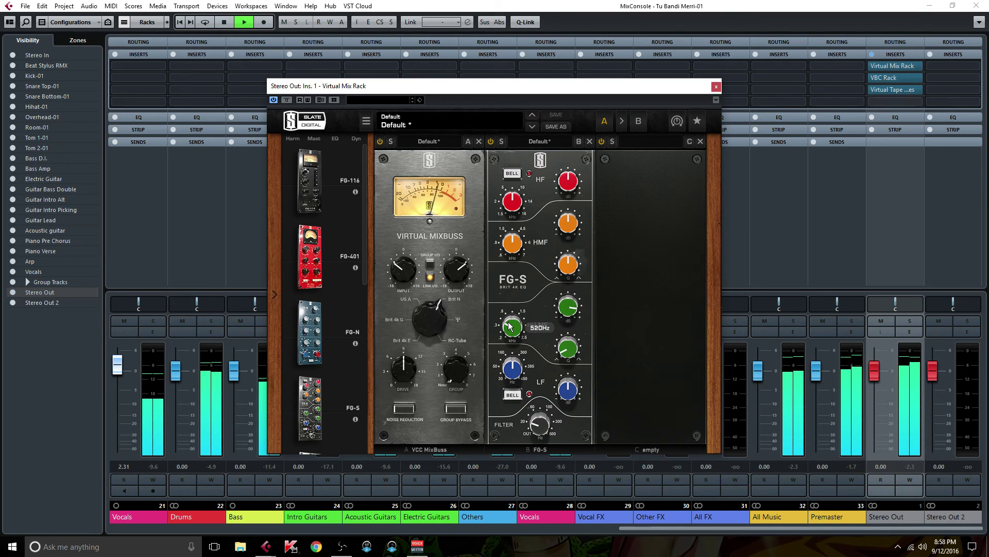
pyautogui.moveTo(570, 307); pyautogui.dragTo(564, 312)
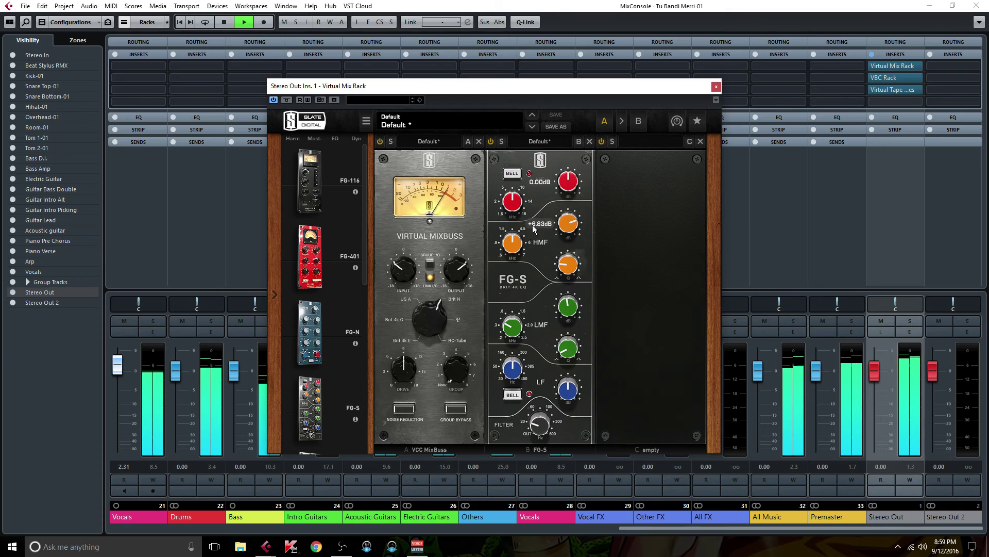
# Sweep the boosted FG-S HMF band to 3.00 kHz and reduce its gain to about -0.79 dB.
pyautogui.moveTo(513, 243); pyautogui.dragTo(512, 240)
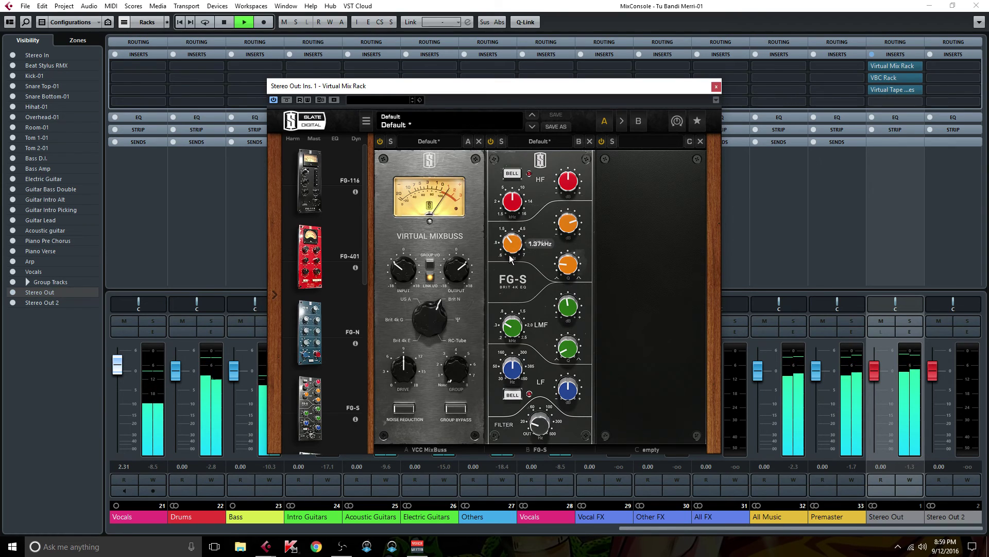
pyautogui.moveTo(509, 254); pyautogui.dragTo(510, 252)
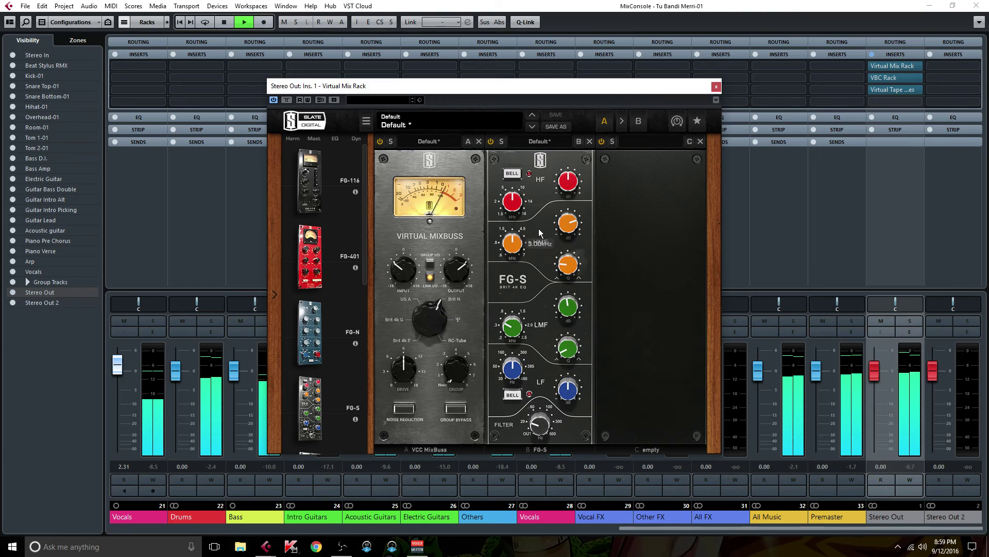
pyautogui.moveTo(563, 237)
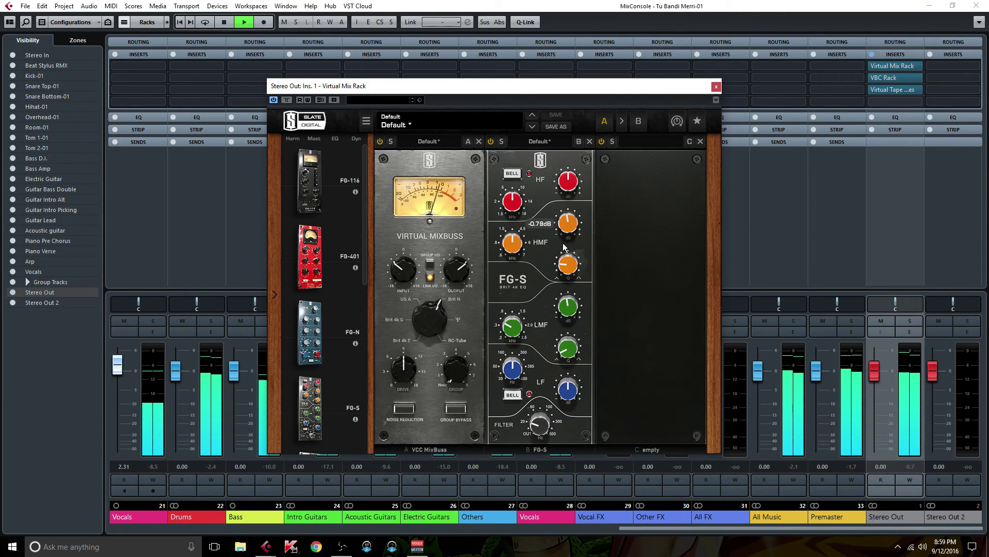
# Add an FG-N EQ to the third rack slot, raise its high shelf by about 0.88 dB and close Virtual Mix Rack.
pyautogui.moveTo(310, 332); pyautogui.dragTo(652, 232)
pyautogui.moveTo(658, 195); pyautogui.dragTo(668, 186)
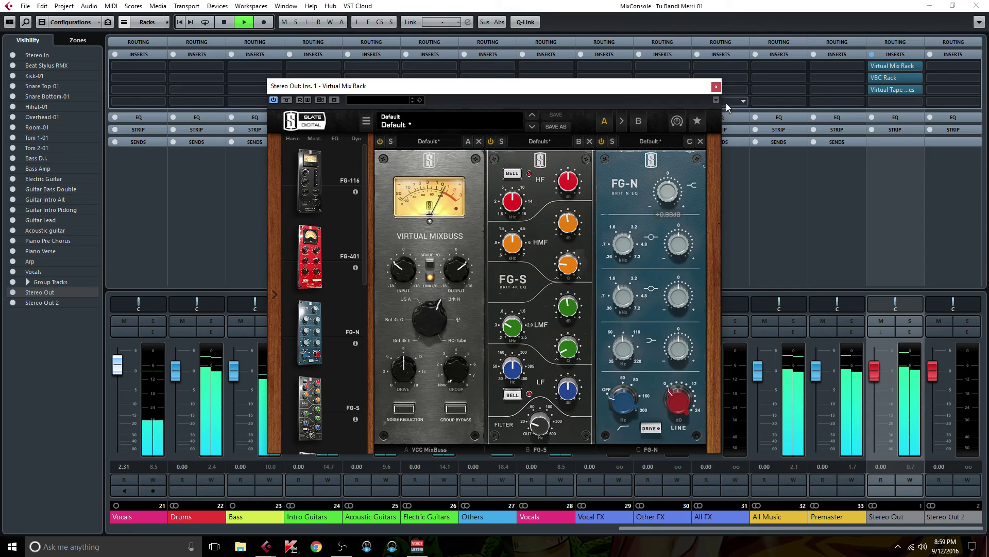
pyautogui.click(717, 87)
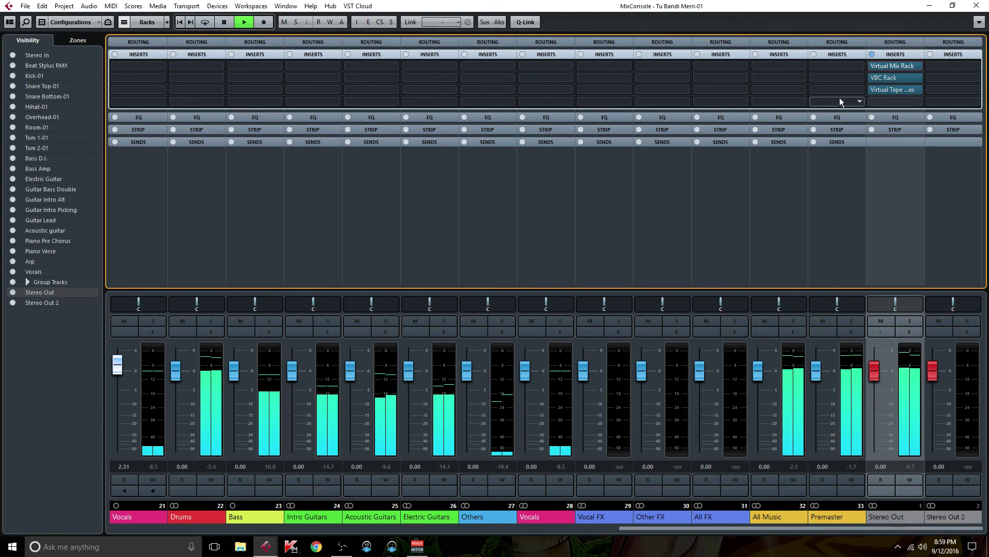
# Stop playback and review the attack, ratio, high-pass, mix and drive controls of the compressors in VBC Rack.
pyautogui.moveTo(898, 91)
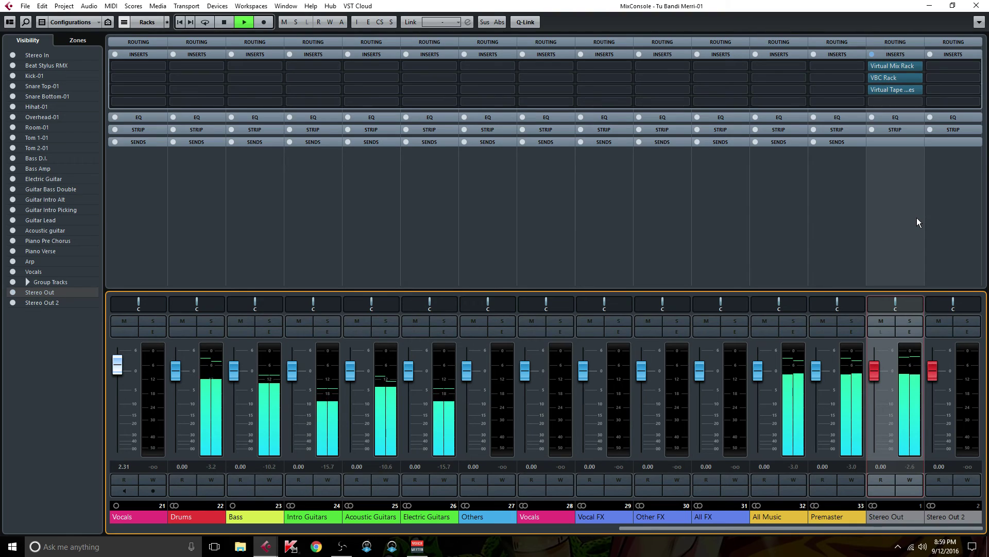
pyautogui.press('space')
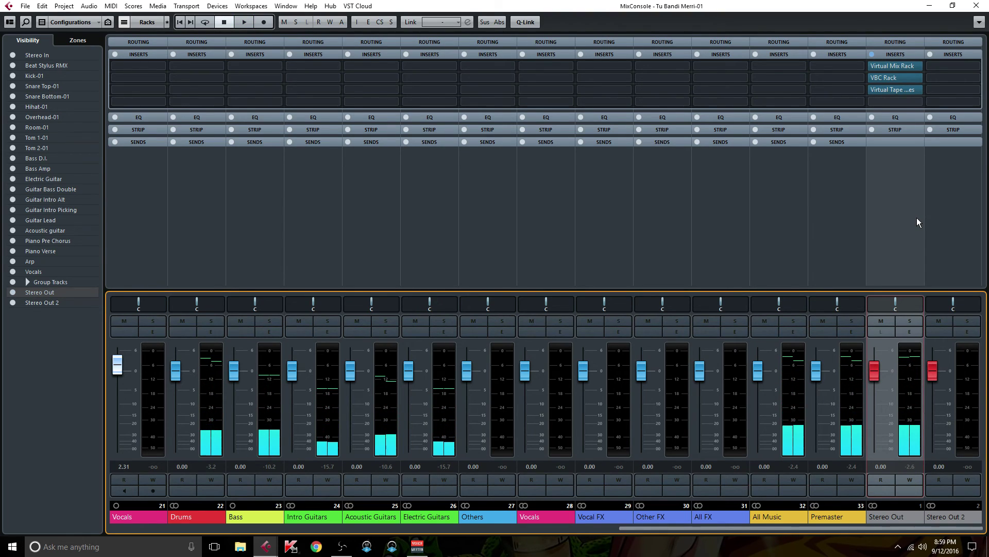
pyautogui.click(896, 77)
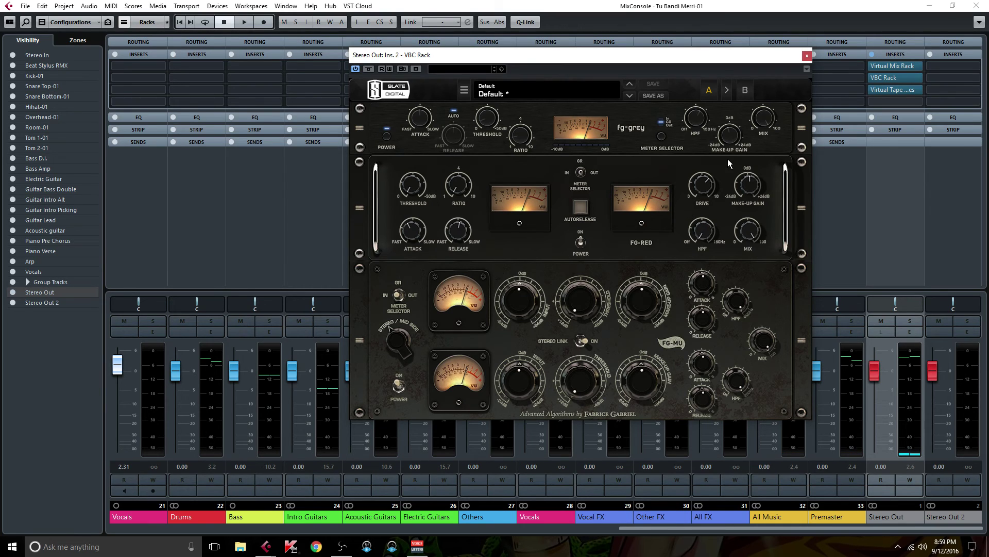
pyautogui.moveTo(579, 62); pyautogui.dragTo(541, 66)
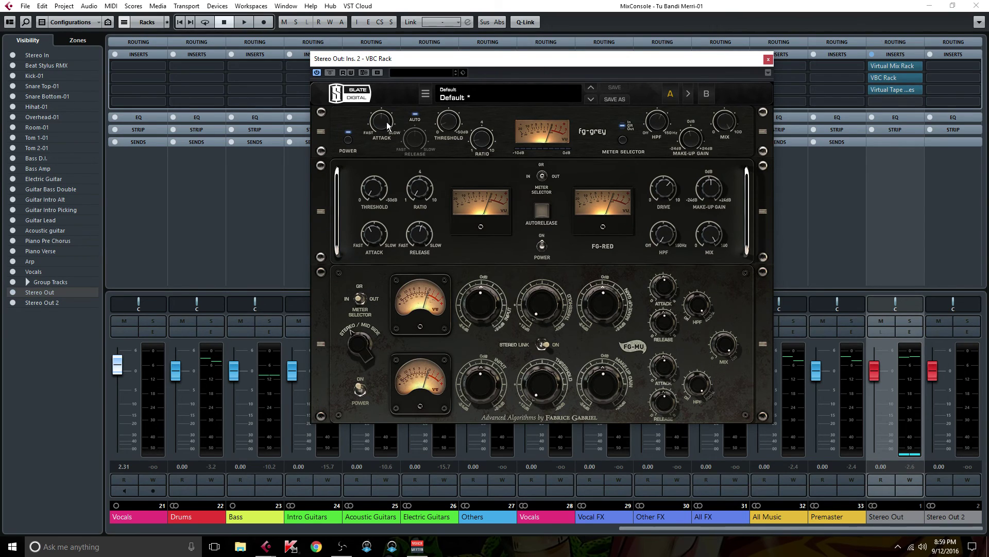
pyautogui.moveTo(385, 125)
pyautogui.moveTo(657, 127)
pyautogui.moveTo(477, 139)
pyautogui.moveTo(726, 124)
pyautogui.moveTo(666, 189)
pyautogui.moveTo(558, 320)
pyautogui.click(768, 60)
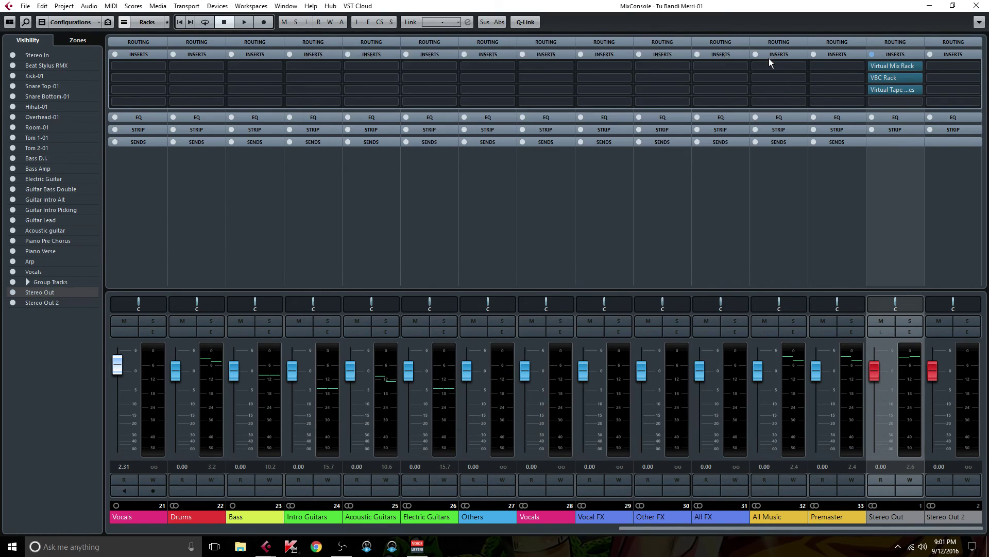
# Reset the Stereo Out peak meter and set the FG-Grey make-up gain in VBC Rack to -2 dB.
pyautogui.click(909, 357)
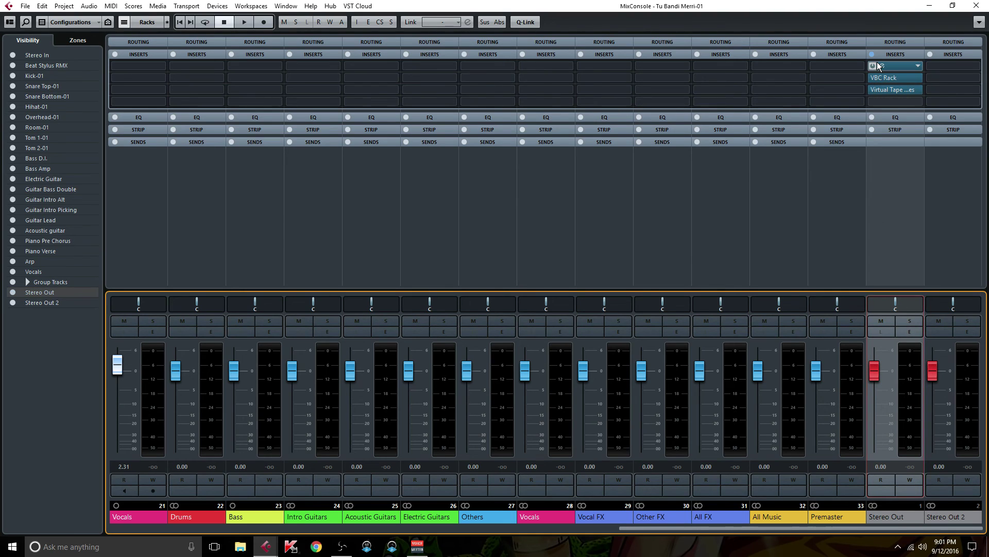
pyautogui.click(895, 78)
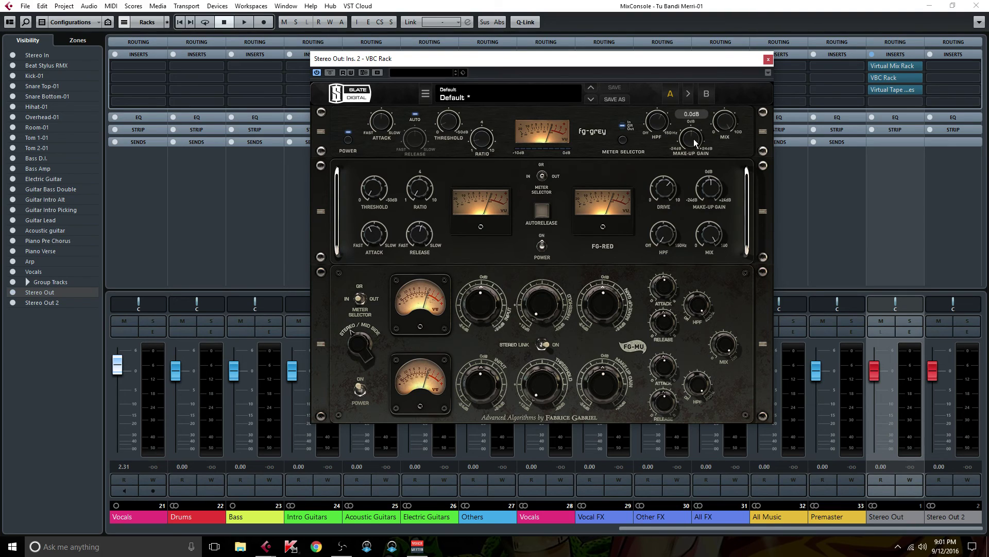
pyautogui.moveTo(694, 138); pyautogui.dragTo(692, 118)
pyautogui.doubleClick(691, 118)
pyautogui.write('-2')
pyautogui.press('Return')
pyautogui.moveTo(693, 140)
pyautogui.click(768, 58)
# Open the Stereo Out channel settings and move Virtual Tape Machines from the third to the fifth insert slot.
pyautogui.moveTo(896, 91)
pyautogui.moveTo(895, 88); pyautogui.dragTo(931, 279)
pyautogui.click(910, 331)
pyautogui.moveTo(388, 303); pyautogui.dragTo(392, 338)
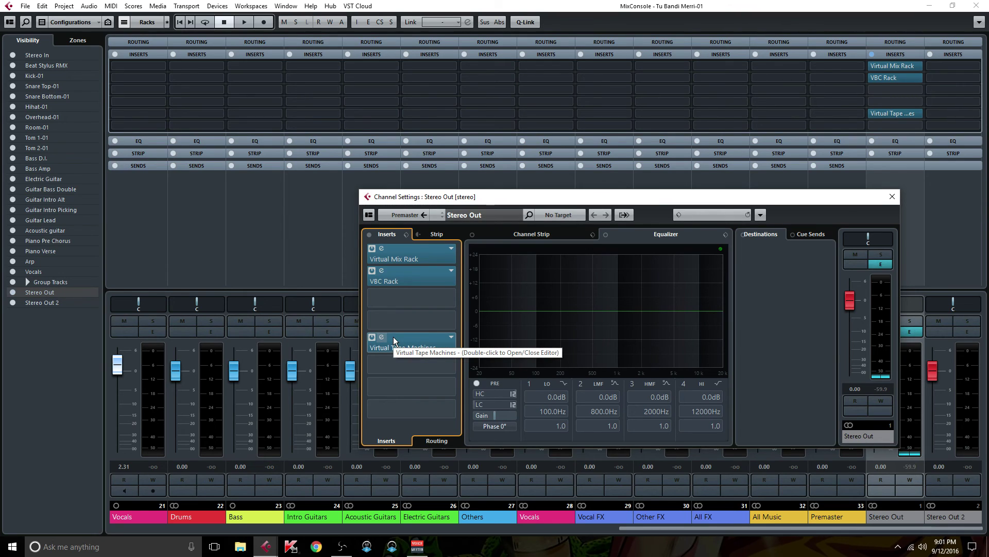
# Move Virtual Tape Machines to the fourth Stereo Out insert slot and load iZotope Ozone 7 Imager in the third, closing its preset manager.
pyautogui.moveTo(394, 341); pyautogui.dragTo(425, 325)
pyautogui.click(452, 297)
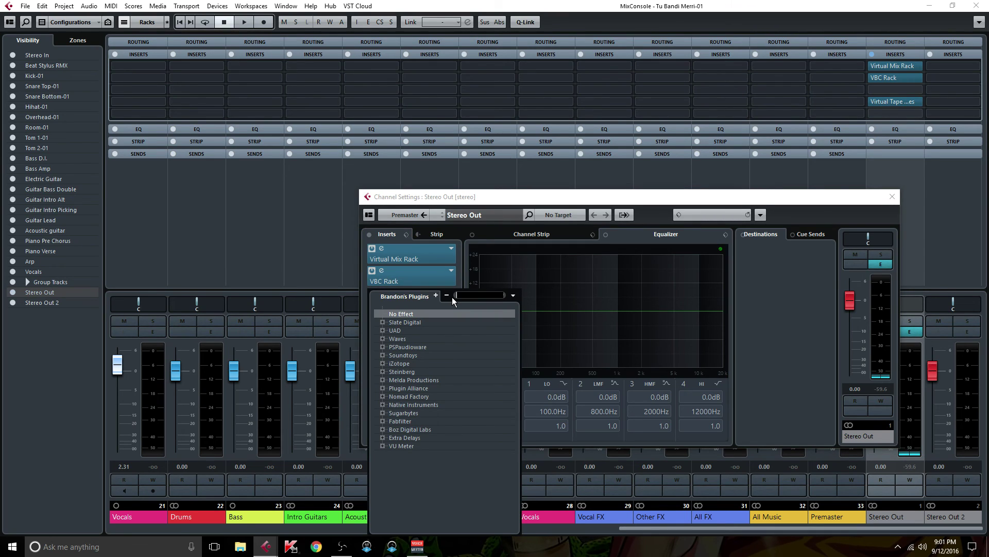
pyautogui.write('iz')
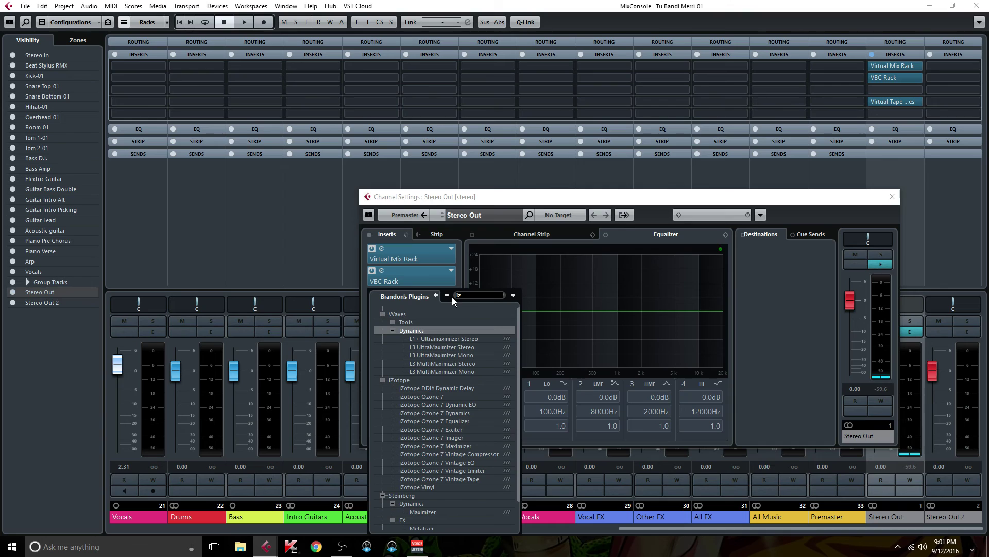
pyautogui.press('BackSpace')
pyautogui.write('mag')
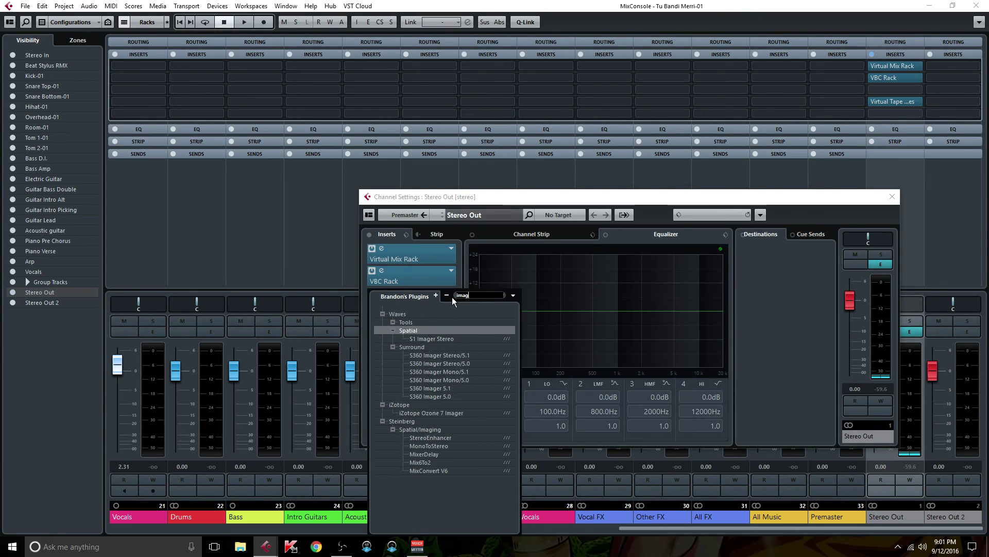
pyautogui.click(456, 412)
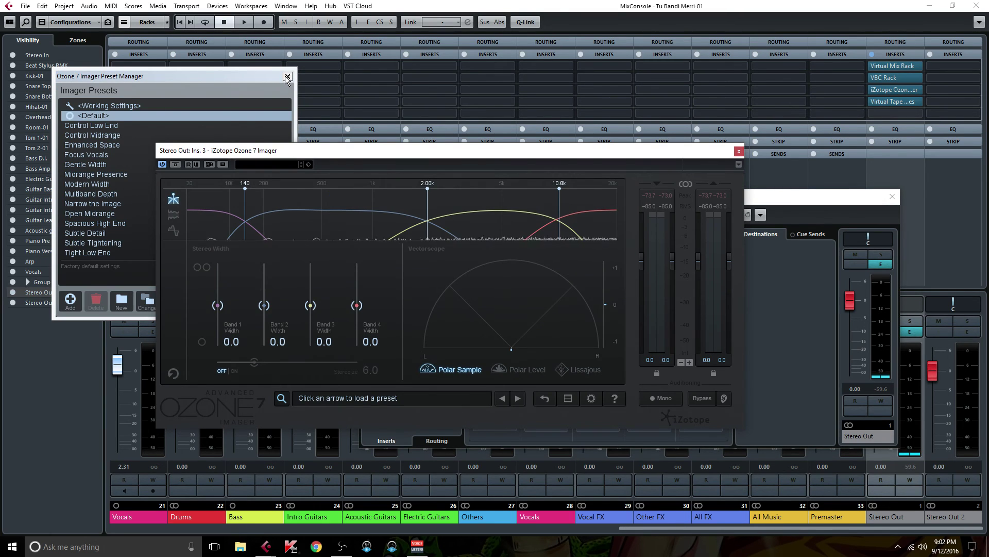
pyautogui.click(287, 77)
pyautogui.moveTo(351, 151); pyautogui.dragTo(485, 118)
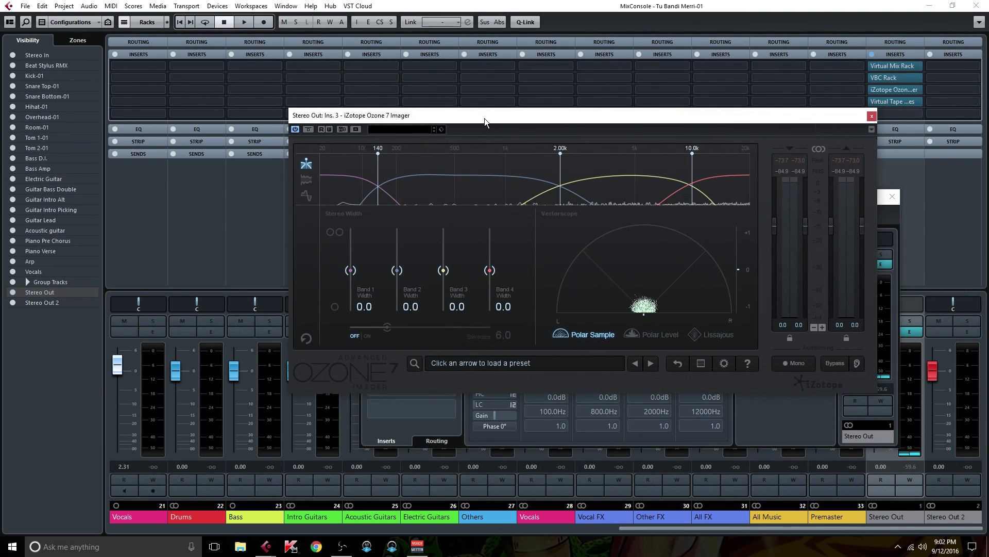
# Switch the Imager vectorscope to Polar Level and set the band crossovers to about 256 Hz, 1.51 kHz and 6.93 kHz.
pyautogui.click(632, 333)
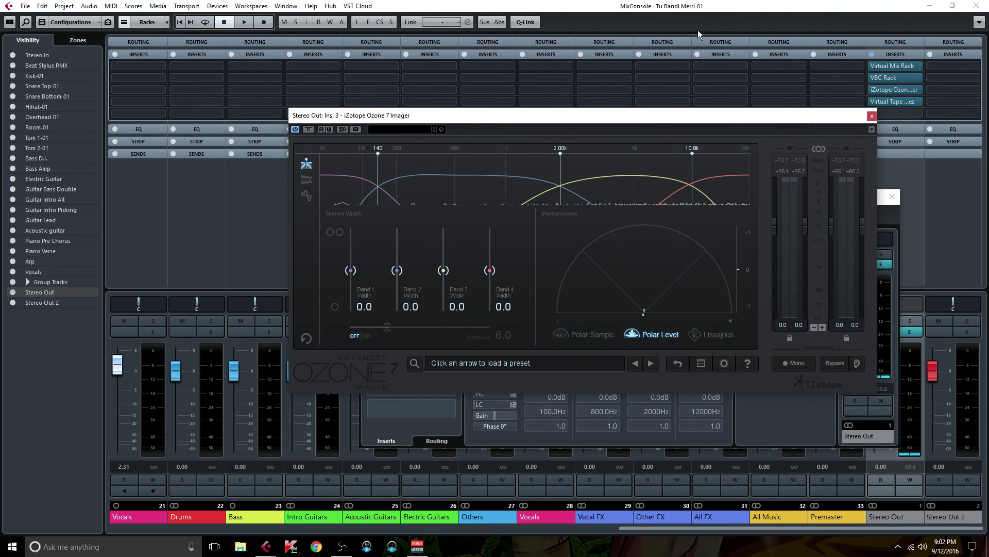
pyautogui.moveTo(378, 154); pyautogui.dragTo(411, 160)
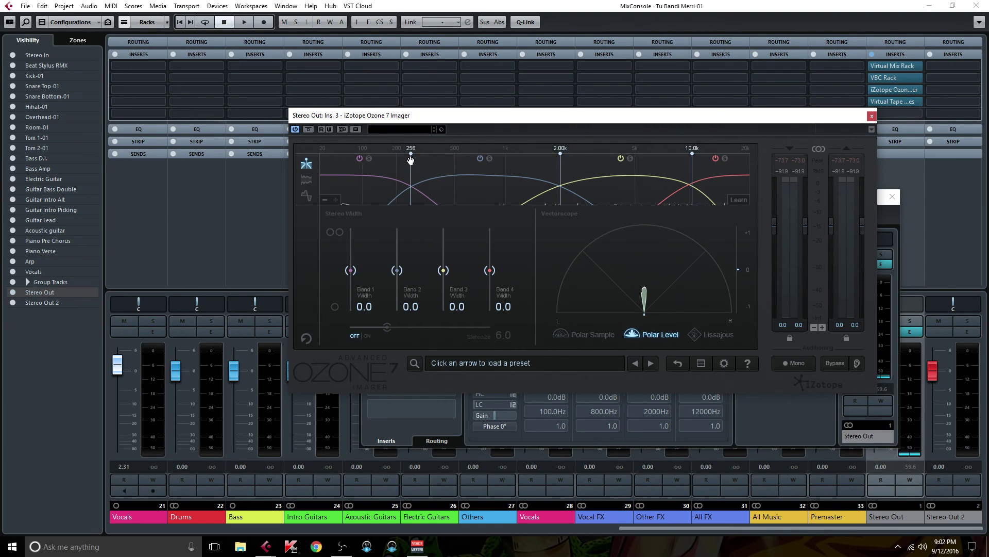
pyautogui.moveTo(560, 155); pyautogui.dragTo(538, 163)
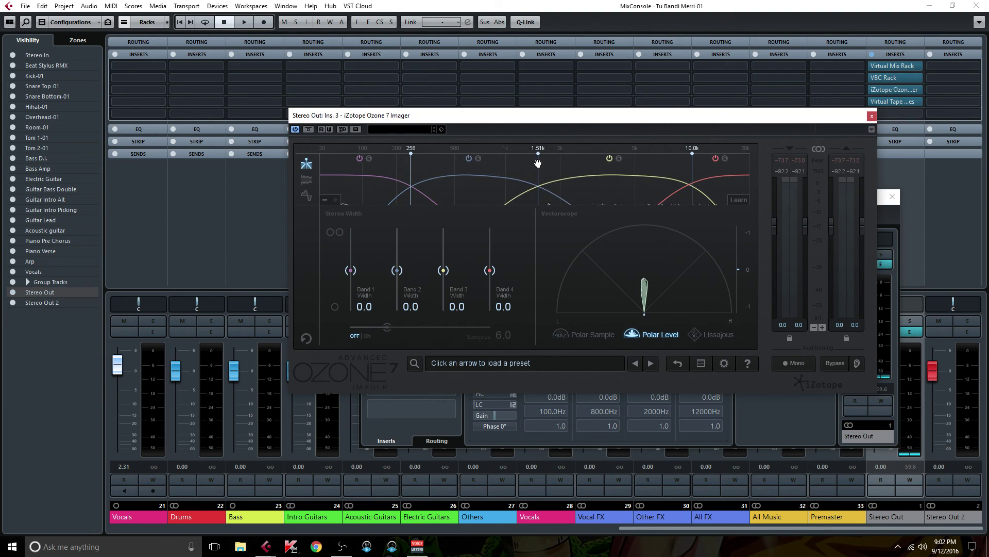
pyautogui.moveTo(692, 155); pyautogui.dragTo(662, 166)
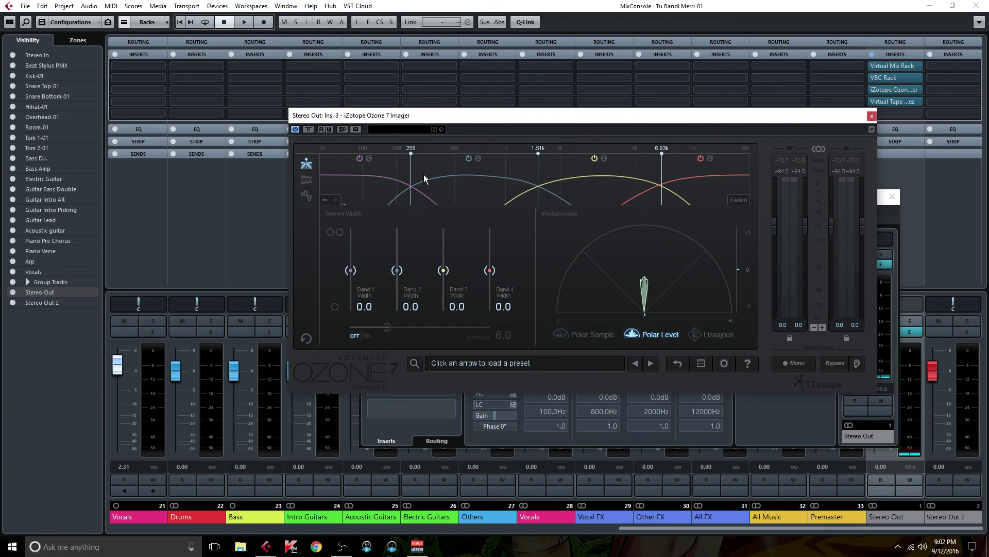
# Start playback and, soloing Imager bands to audition them, set the band 1 to 4 stereo widths to -100.0, -26.6, 11.4 and 29.1.
pyautogui.press('space')
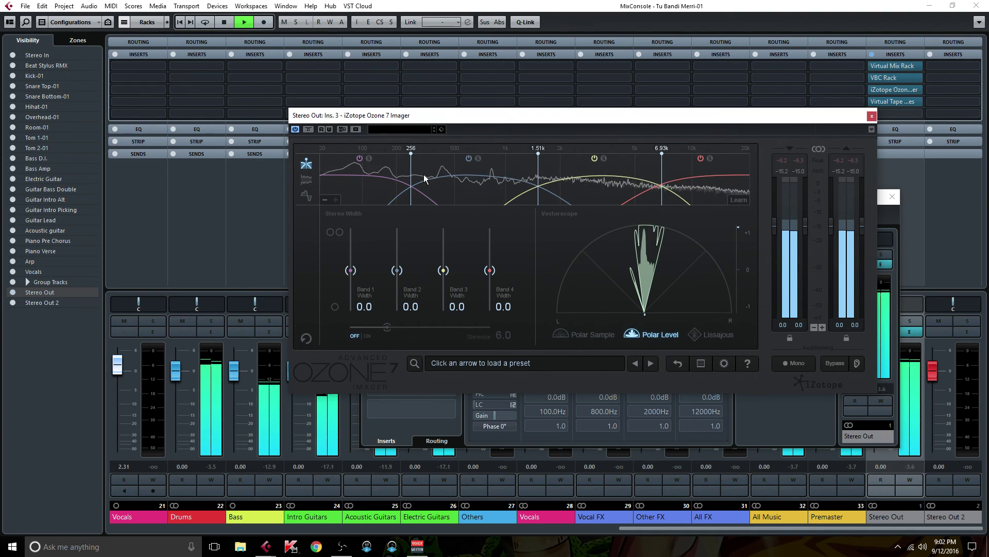
pyautogui.click(369, 158)
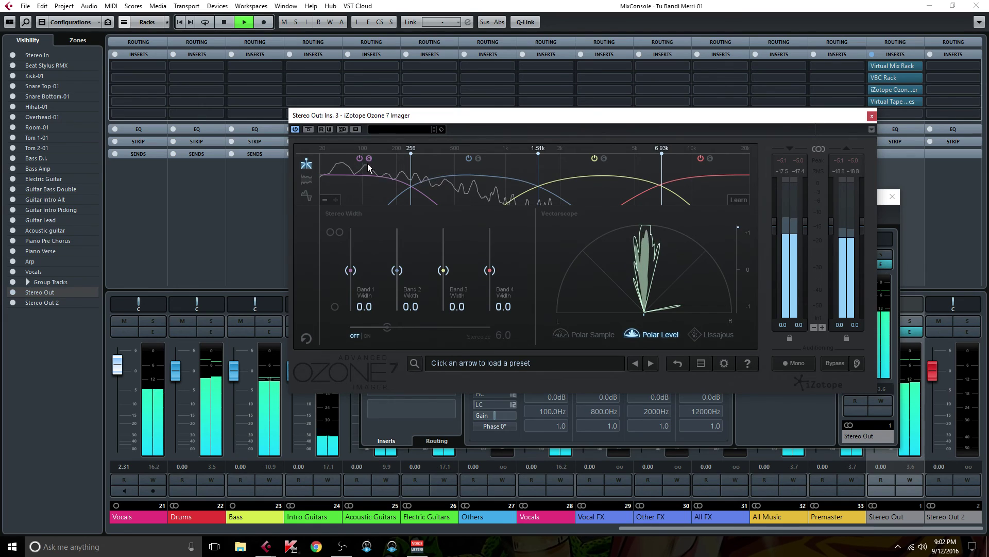
pyautogui.moveTo(351, 271); pyautogui.dragTo(358, 319)
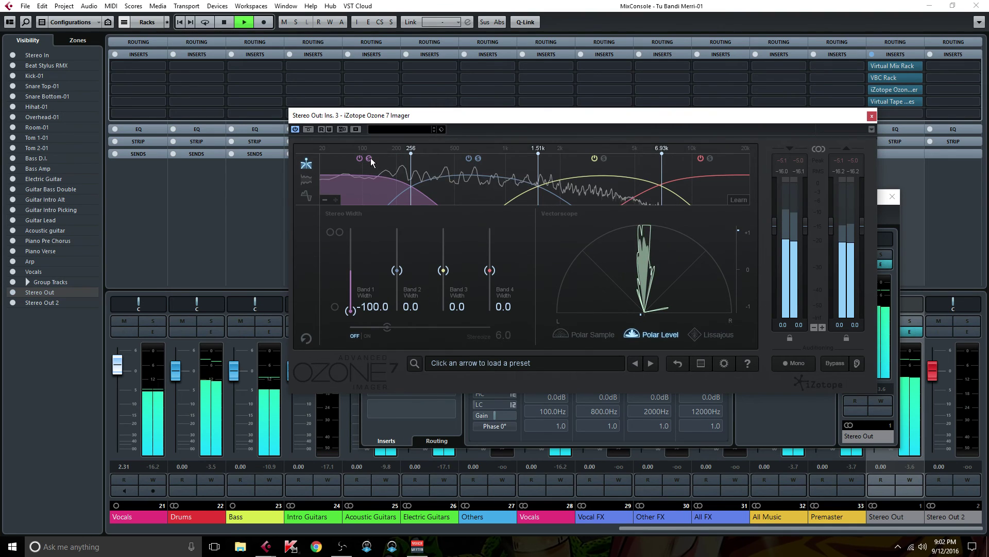
pyautogui.moveTo(397, 270); pyautogui.dragTo(400, 283)
pyautogui.moveTo(475, 153)
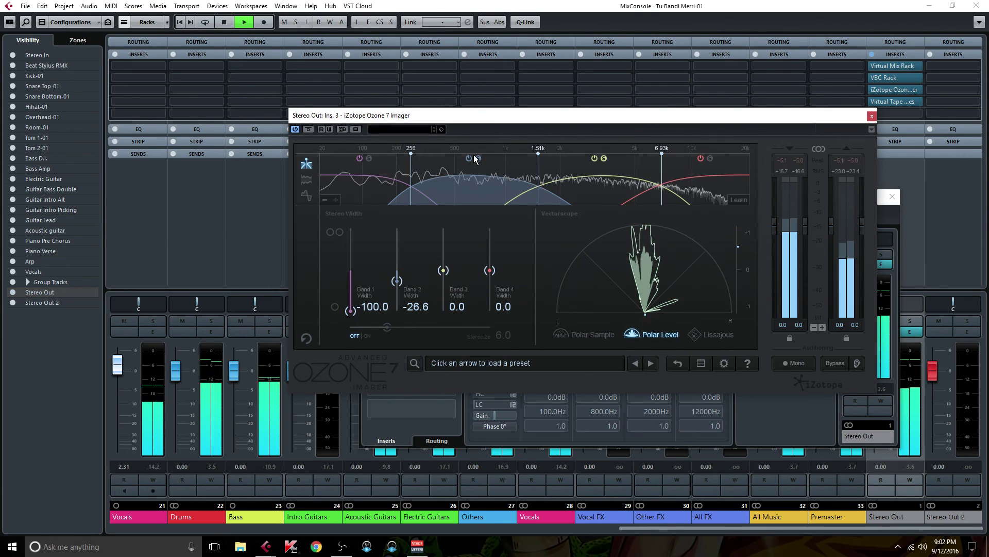
pyautogui.moveTo(444, 273); pyautogui.dragTo(444, 263)
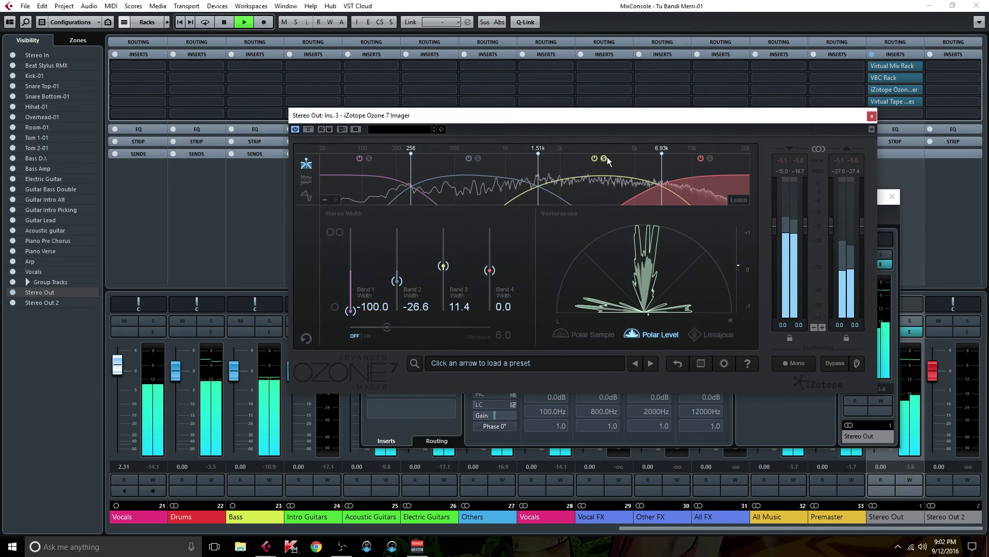
pyautogui.click(709, 158)
pyautogui.moveTo(492, 260); pyautogui.dragTo(492, 264)
pyautogui.moveTo(710, 161)
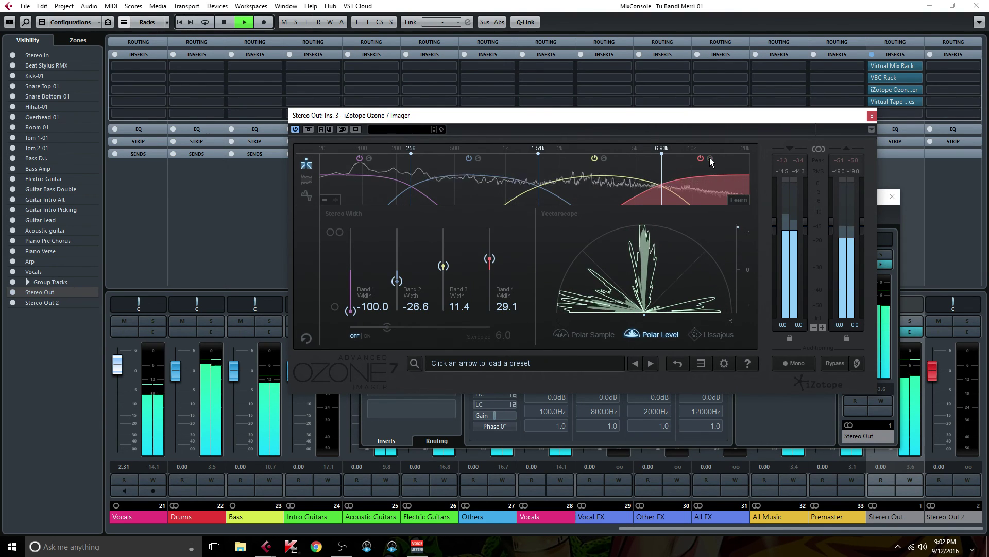
# Compare the mix with Ozone 7 Imager bypassed and active, and close its window.
pyautogui.click(308, 130)
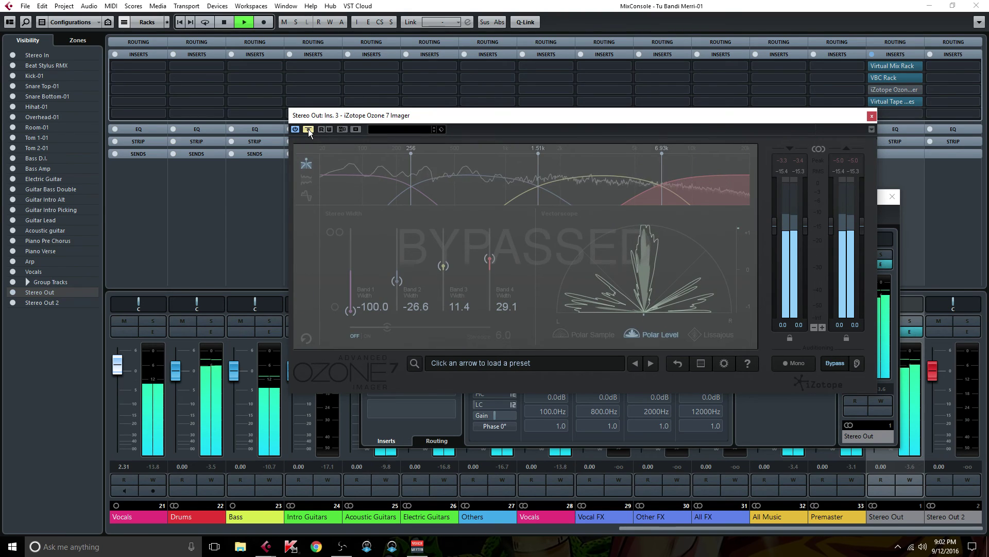
pyautogui.click(308, 128)
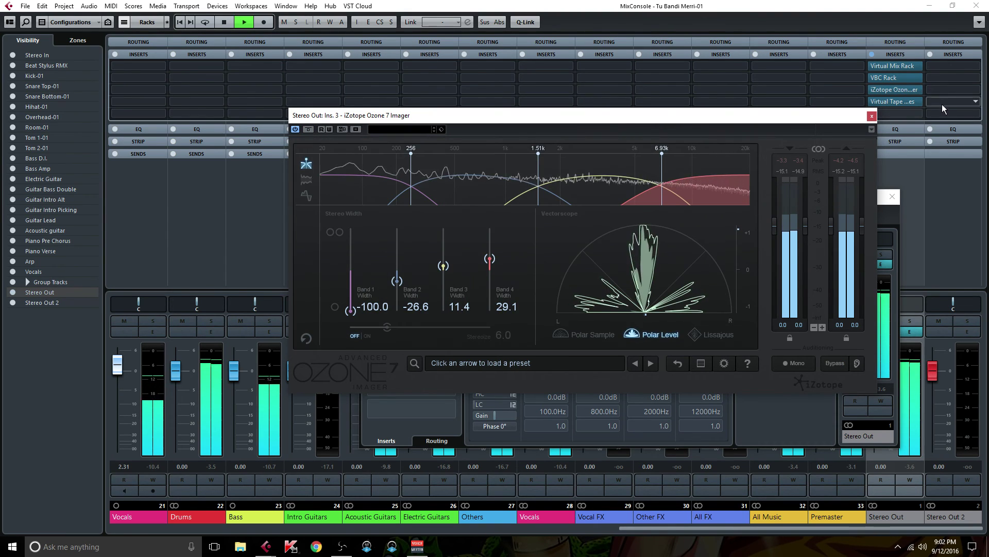
pyautogui.click(872, 115)
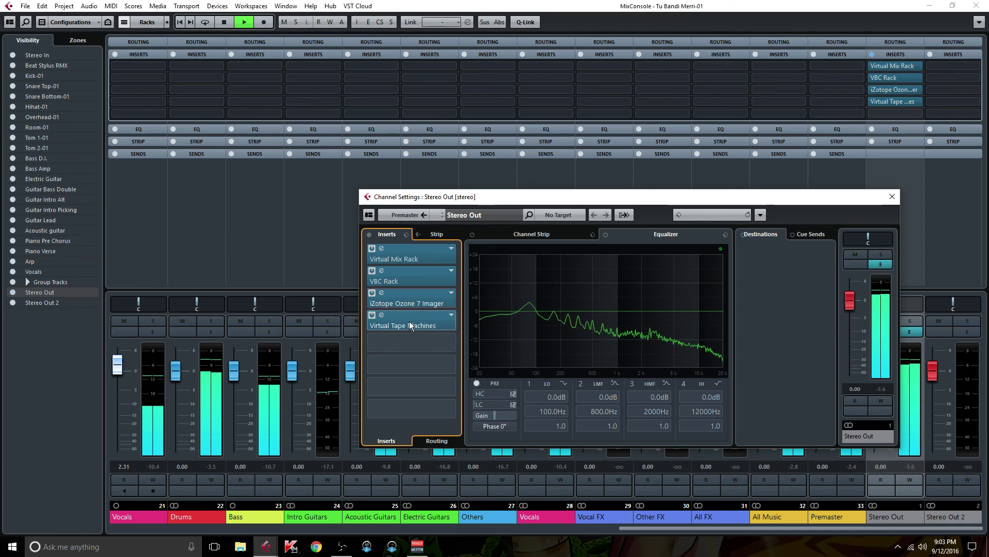
# Move Virtual Tape Machines to the fifth insert slot and load NS1 Stereo in the fourth.
pyautogui.moveTo(409, 320); pyautogui.dragTo(404, 345)
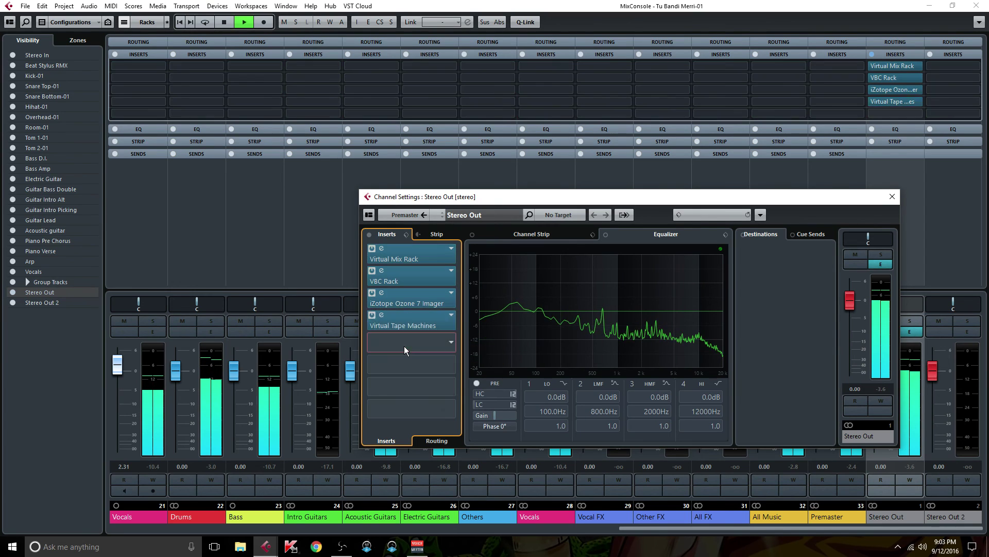
pyautogui.click(453, 318)
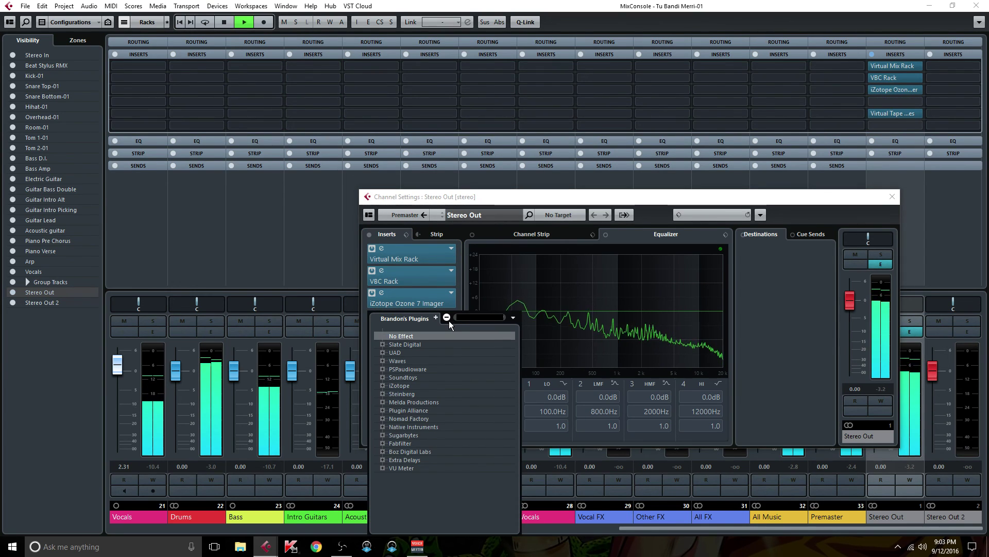
pyautogui.write('ns1')
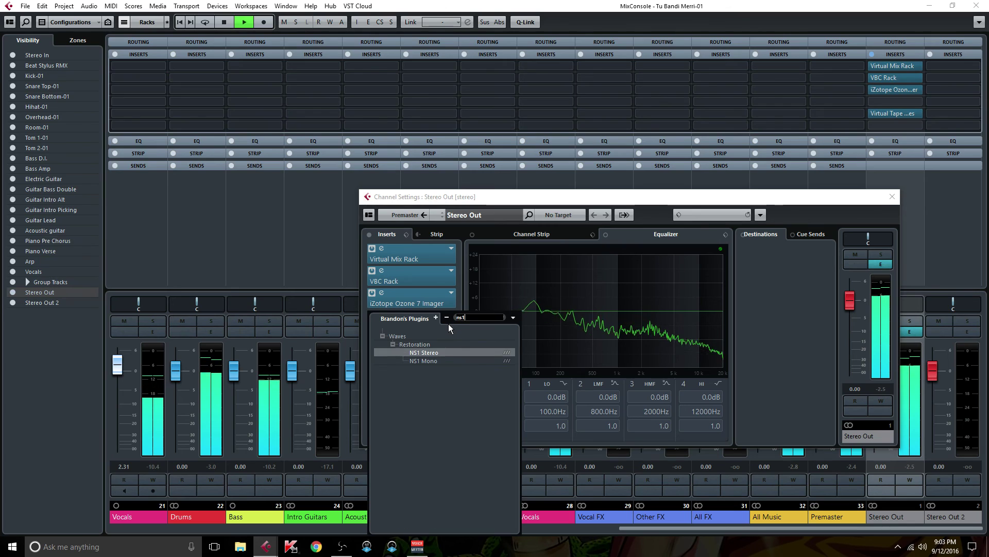
pyautogui.click(432, 353)
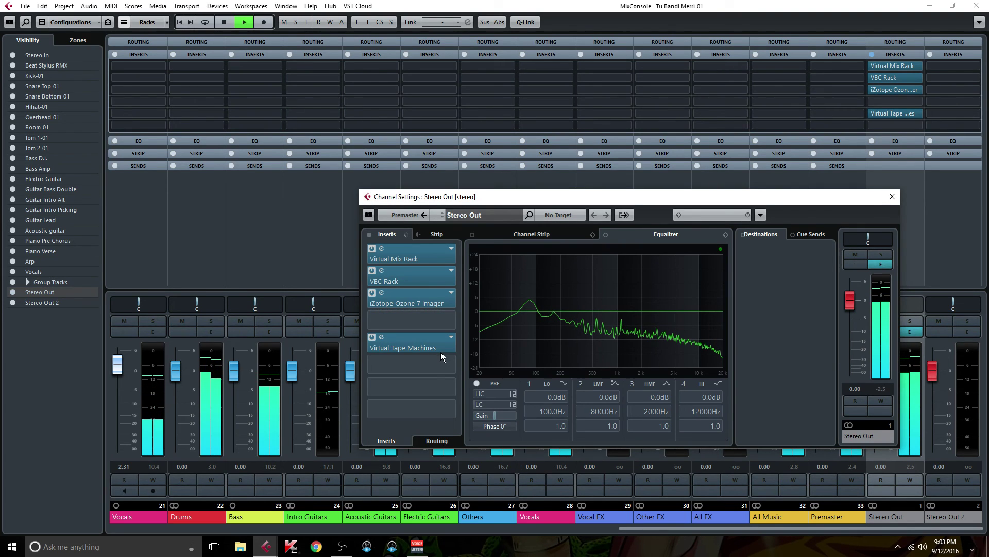
# Raise the NS1 noise suppression to about 20.3, compare it bypassed and active, and stop playback.
pyautogui.moveTo(538, 349); pyautogui.dragTo(538, 322)
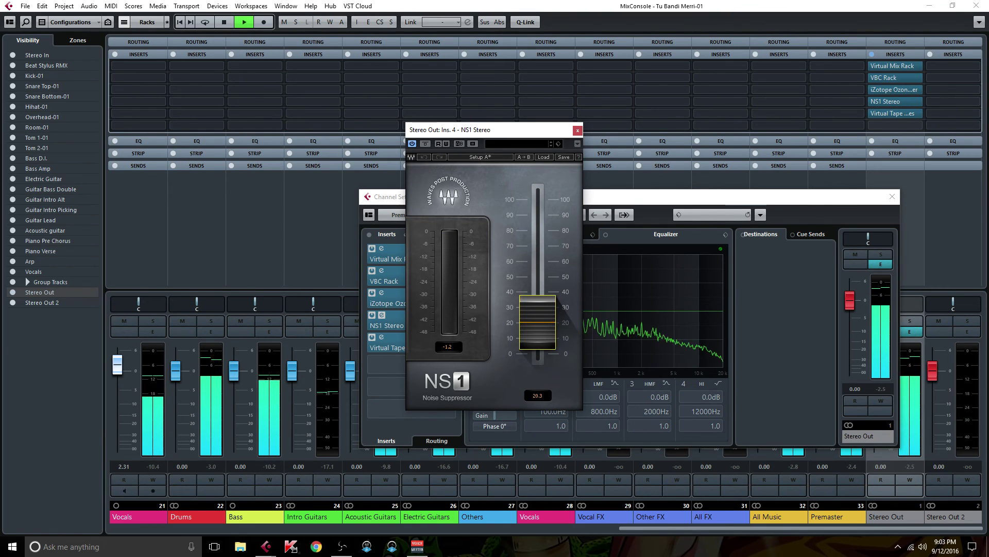
pyautogui.click(425, 143)
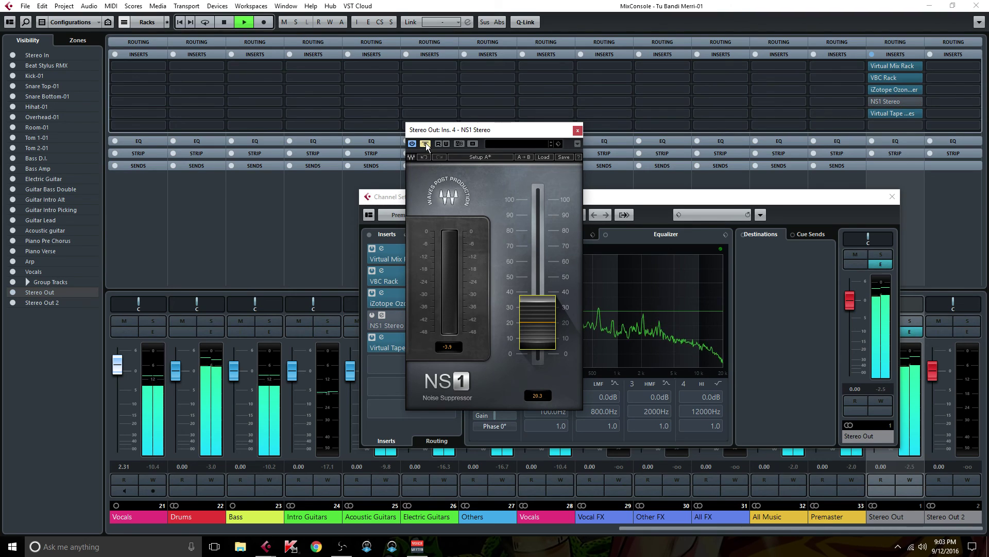
pyautogui.click(426, 143)
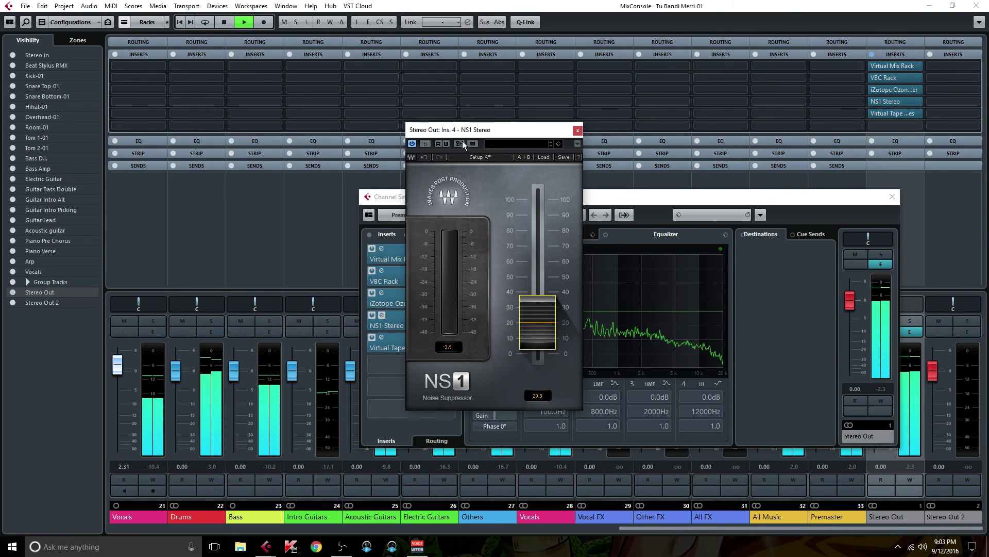
pyautogui.click(225, 22)
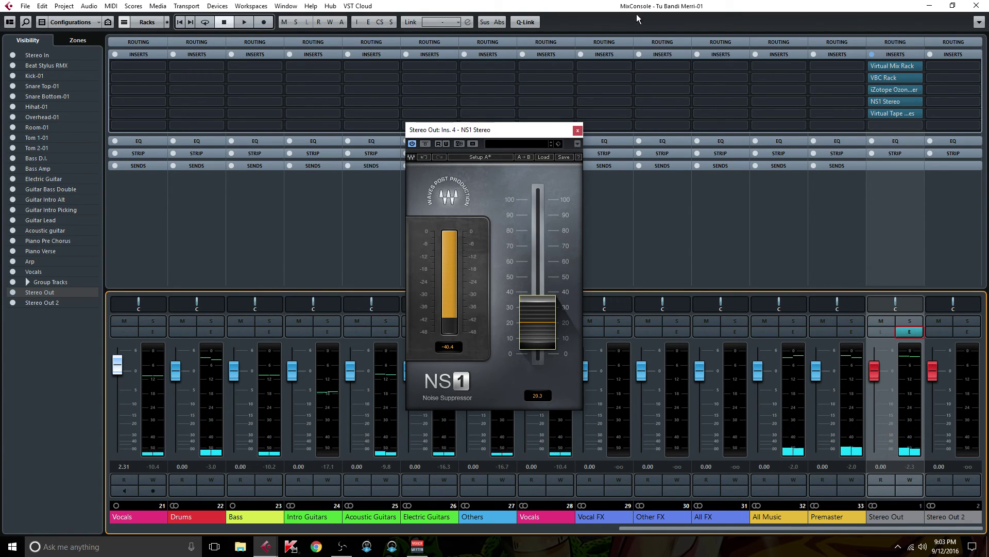
# Reopen Ozone 7 Imager from the Stereo Out inserts to review its band widths, and close it again.
pyautogui.click(895, 88)
pyautogui.click(894, 89)
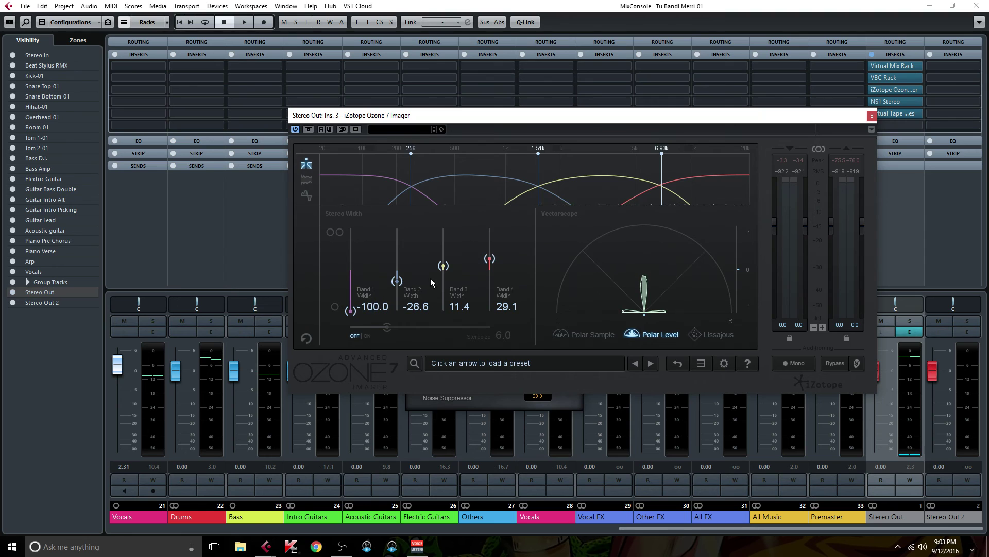
pyautogui.click(873, 115)
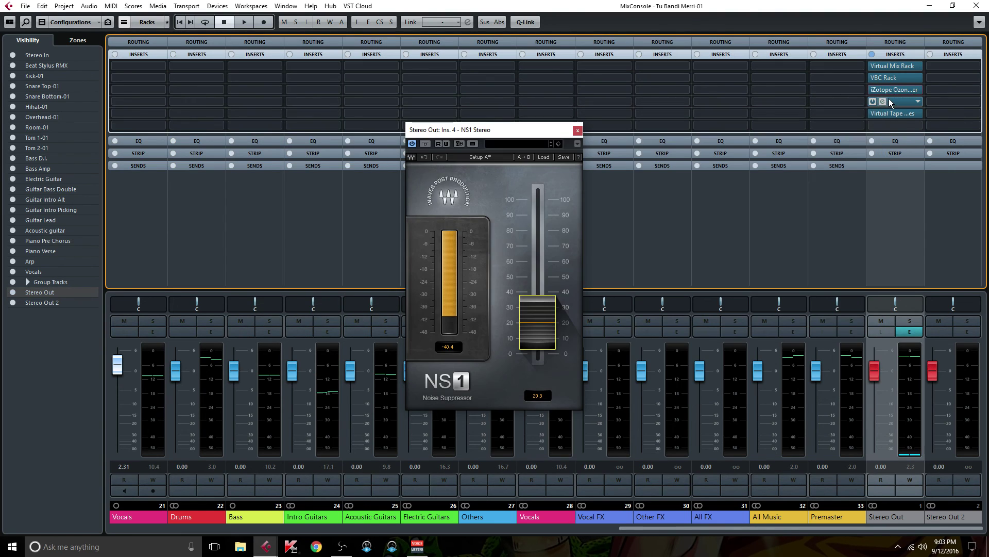
# Check the residual noise reduction with NS1 Stereo bypassed and active while playback is stopped, and close its window.
pyautogui.moveTo(903, 103)
pyautogui.click(425, 143)
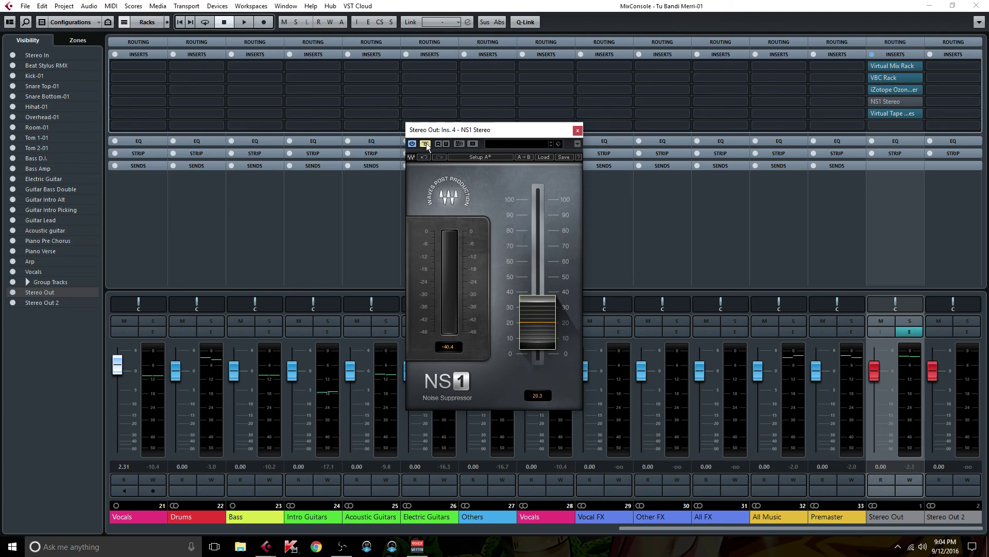
pyautogui.click(426, 144)
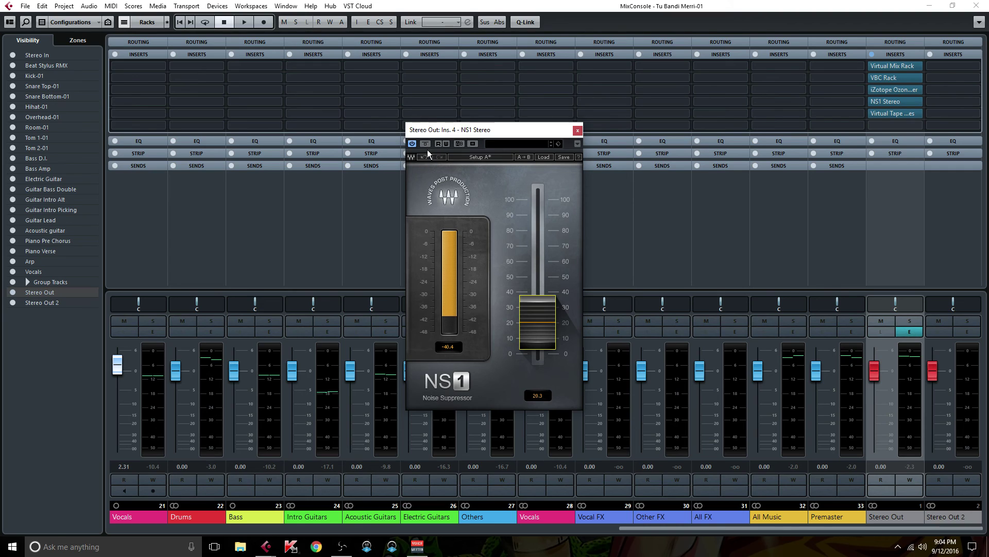
pyautogui.click(577, 131)
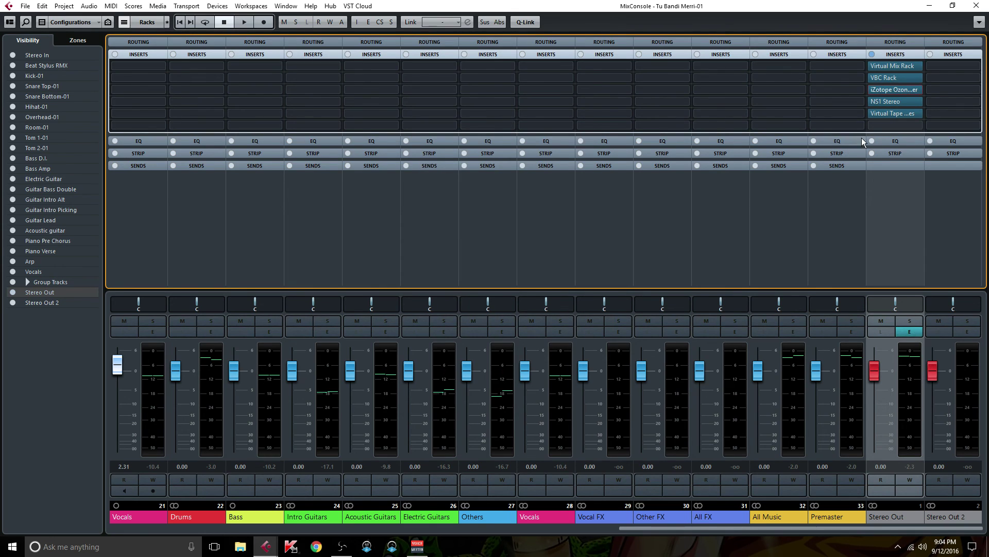
# Inspect the available insert slots below Virtual Tape Machines in the Stereo Out channel settings, close them, and reset the mixer's peak meters.
pyautogui.click(911, 331)
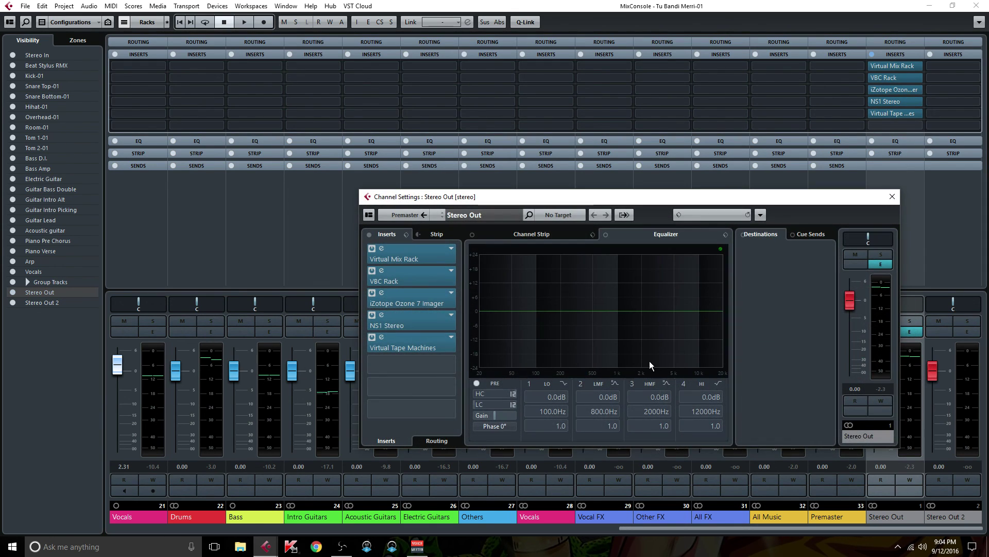
pyautogui.click(451, 364)
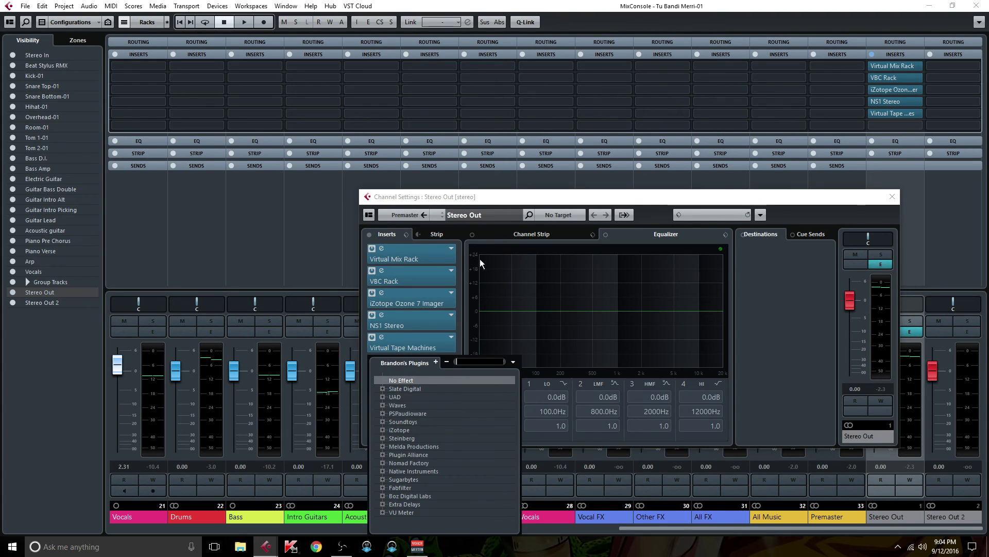
pyautogui.click(527, 198)
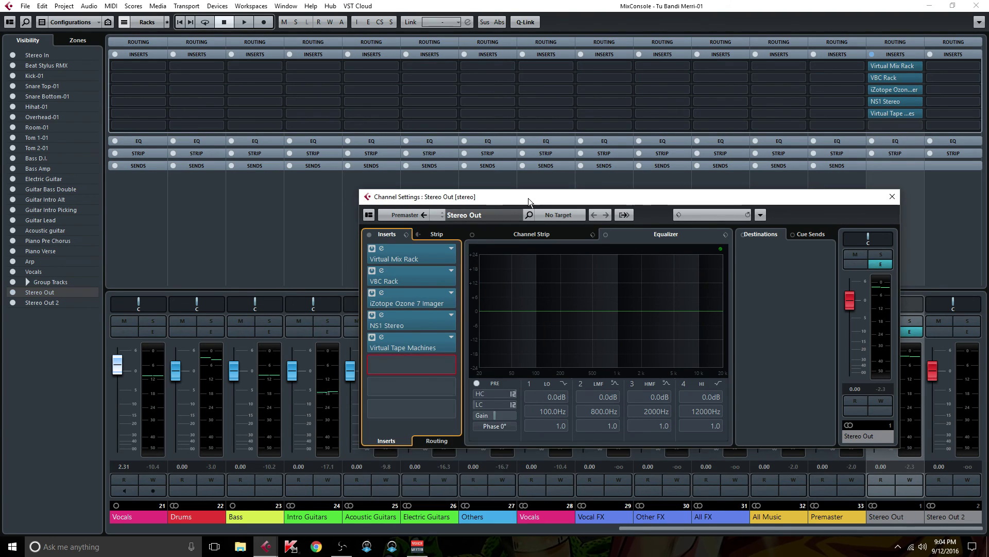
pyautogui.click(453, 363)
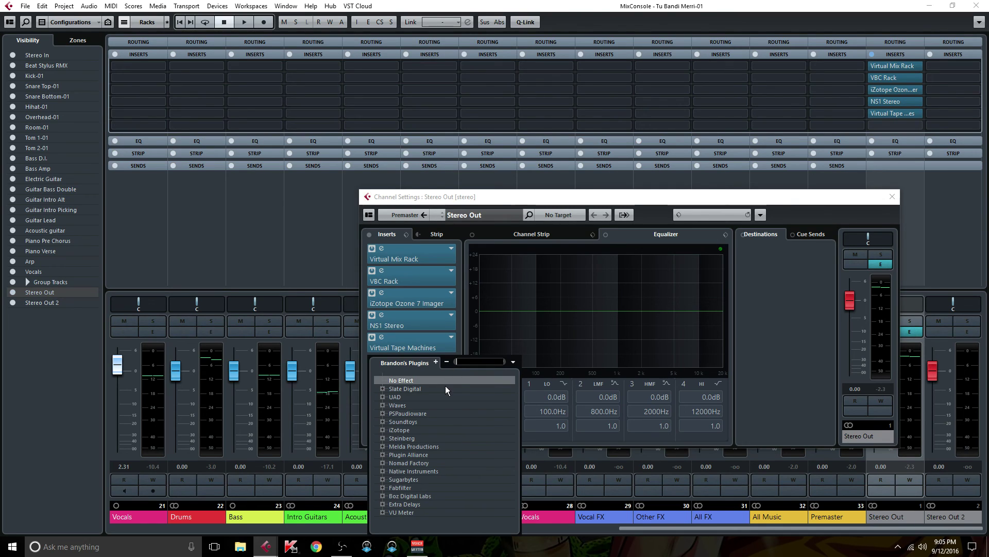
pyautogui.click(503, 200)
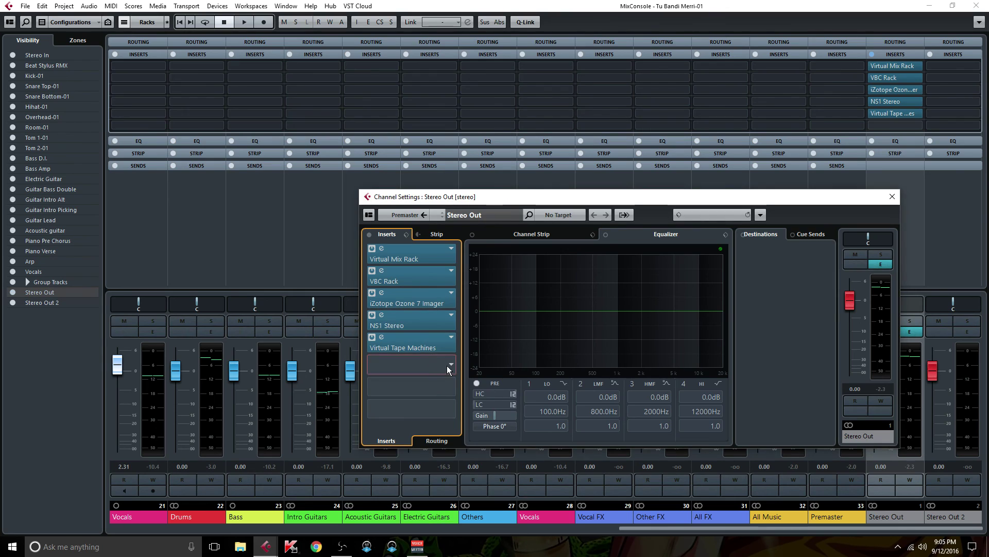
pyautogui.click(448, 366)
pyautogui.click(496, 201)
pyautogui.click(893, 196)
pyautogui.click(913, 360)
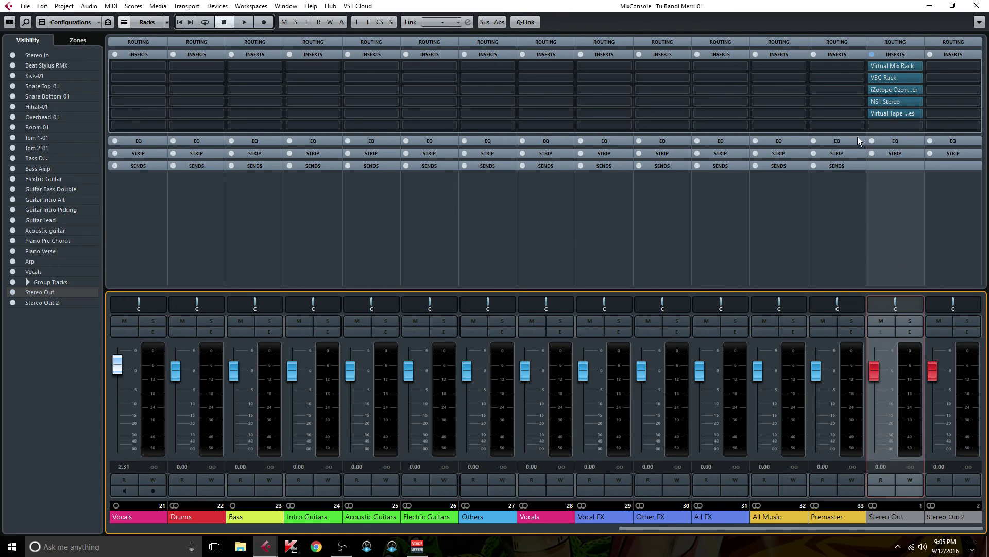
# Select the Premaster channel, start playback, and load UAD Pultec-Pro Legacy in its first insert slot.
pyautogui.click(839, 193)
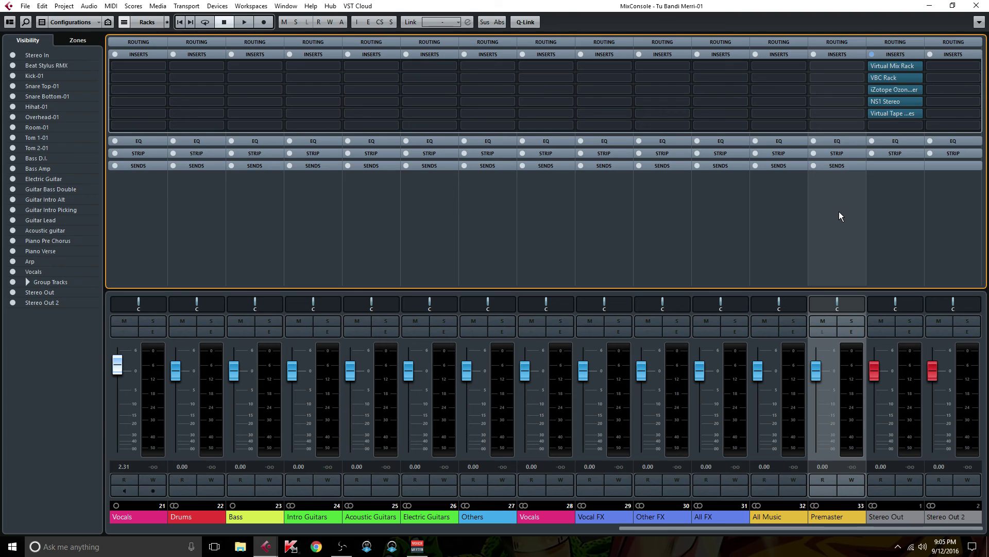
pyautogui.press('space')
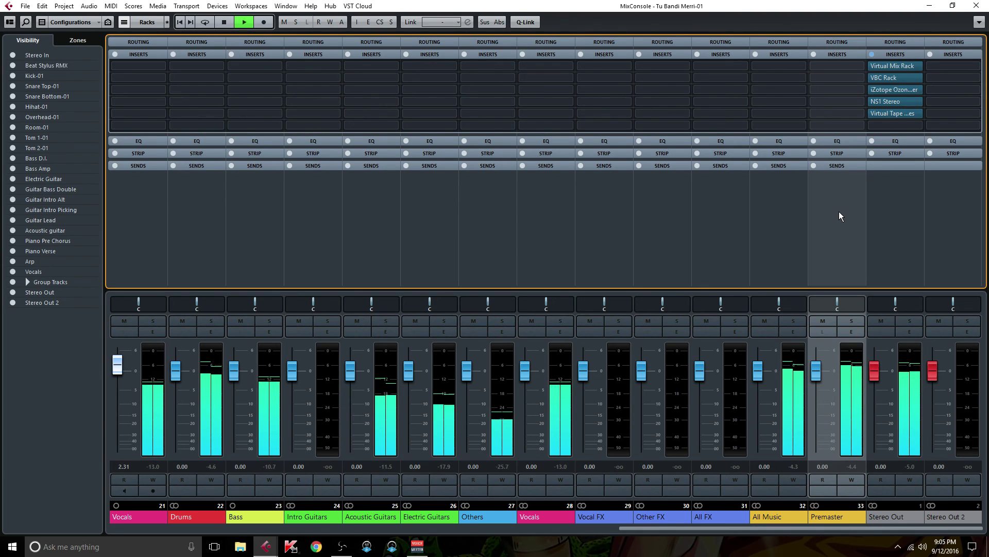
pyautogui.click(854, 65)
pyautogui.click(826, 103)
pyautogui.click(836, 112)
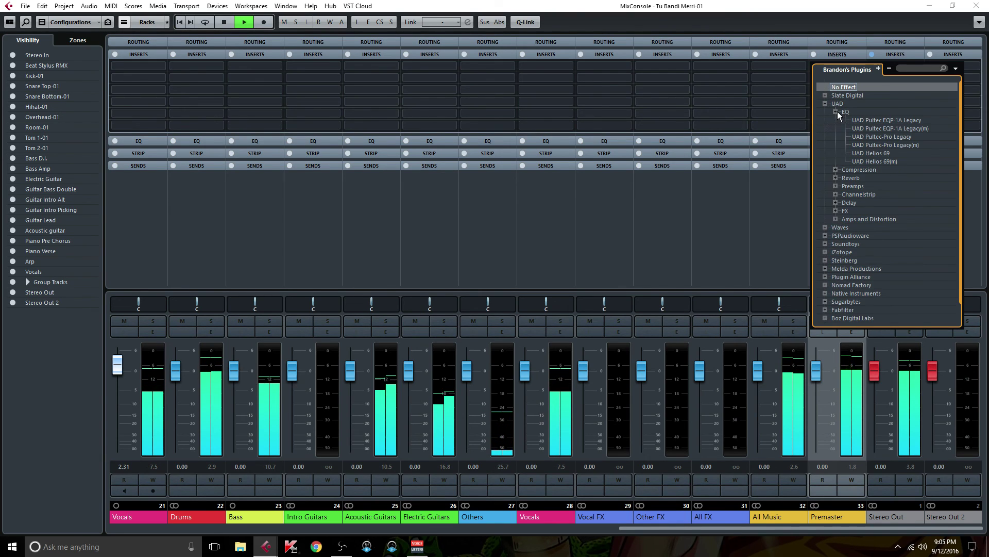
pyautogui.click(898, 137)
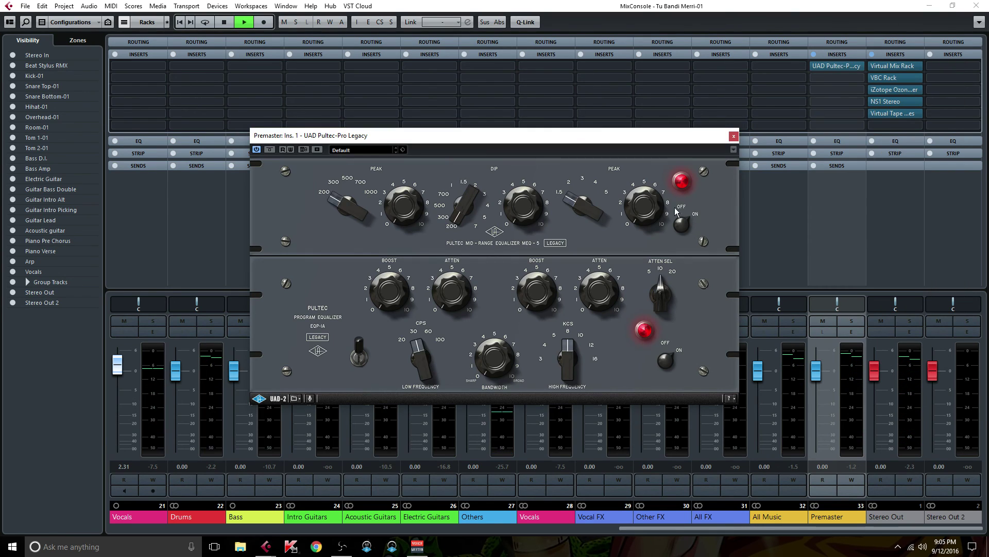
# Replace the Premaster's first insert with UAD Pultec EQP-1A Legacy, setting its high frequency to 8 KCS and low frequency to 60 CPS.
pyautogui.click(733, 135)
pyautogui.click(862, 65)
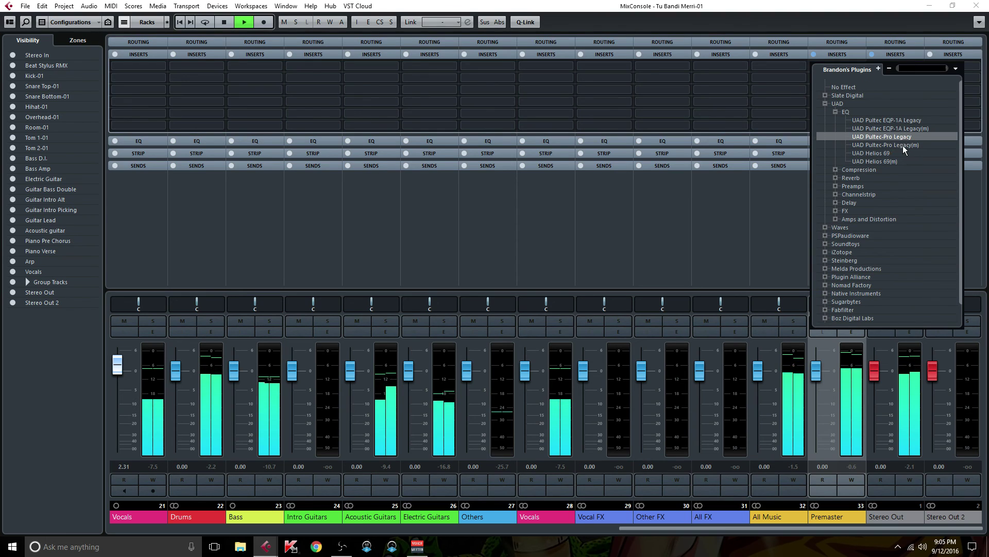
pyautogui.click(904, 121)
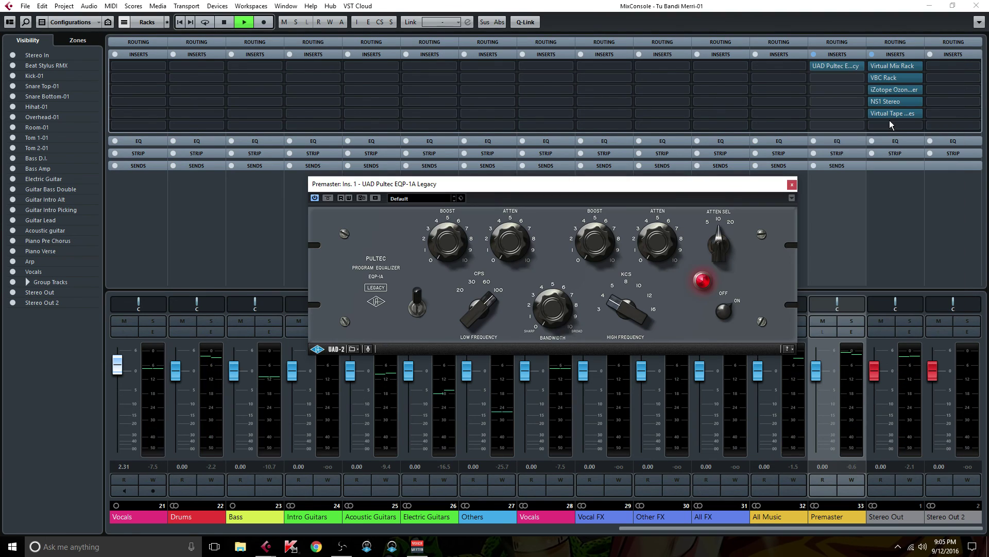
pyautogui.moveTo(626, 309); pyautogui.dragTo(591, 255)
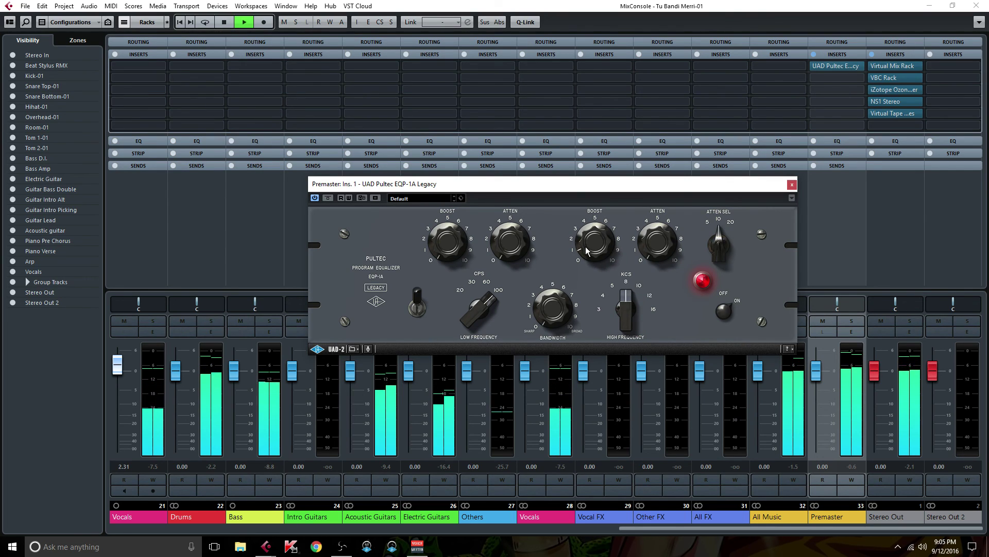
pyautogui.moveTo(500, 293); pyautogui.dragTo(499, 309)
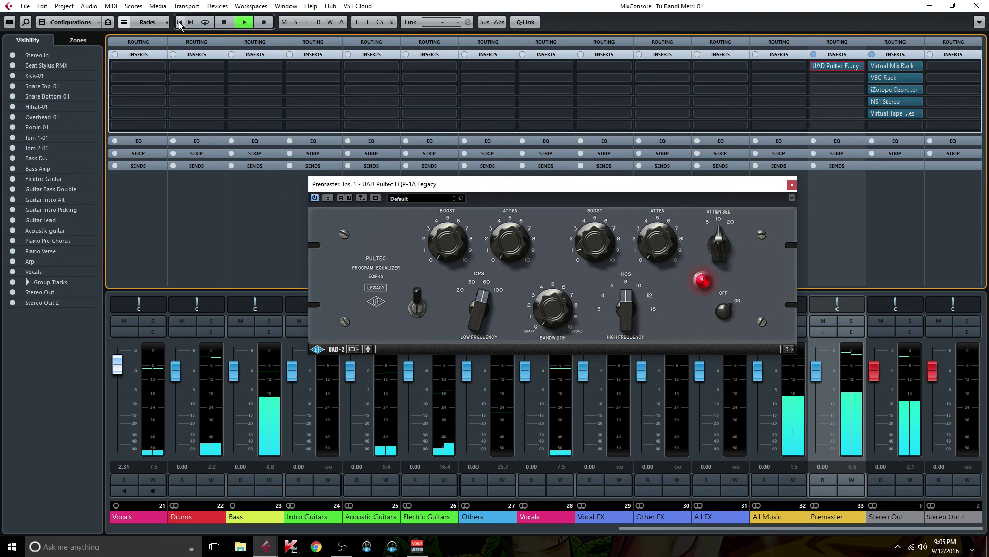
# Play the song from around bar 13 in the project window with cycle mode off, and return to the MixConsole.
pyautogui.click(976, 6)
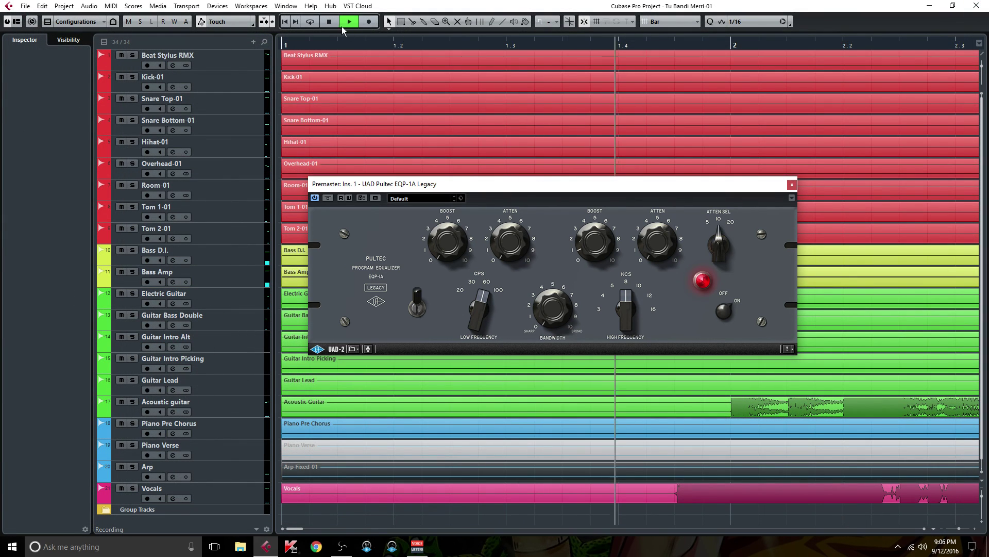
pyautogui.press('space')
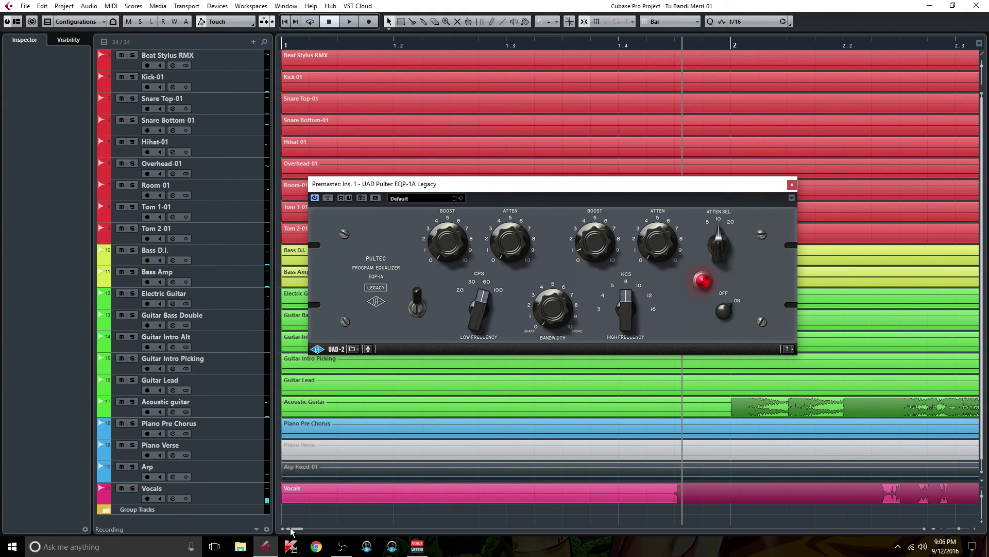
pyautogui.moveTo(291, 531); pyautogui.dragTo(329, 531)
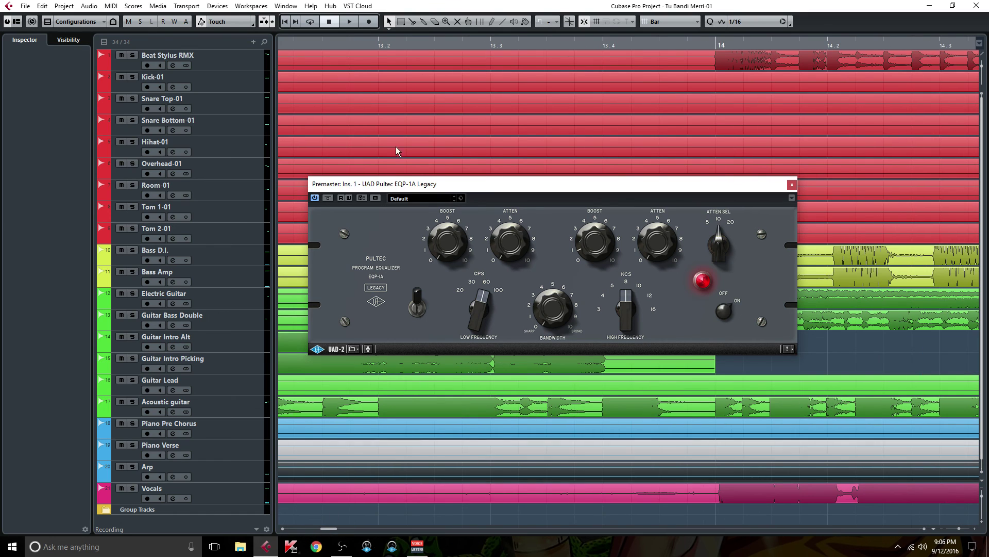
pyautogui.click(384, 45)
pyautogui.press('space')
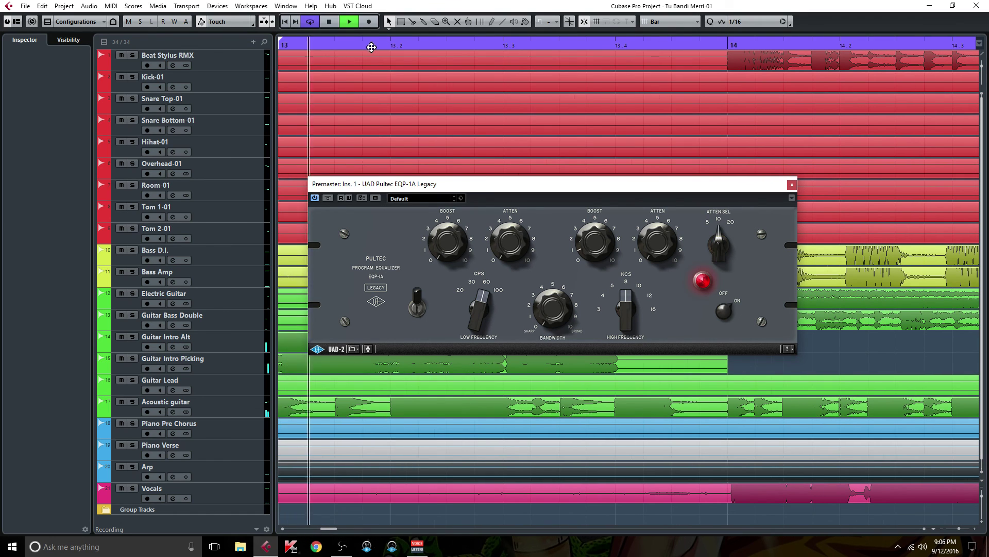
pyautogui.click(310, 21)
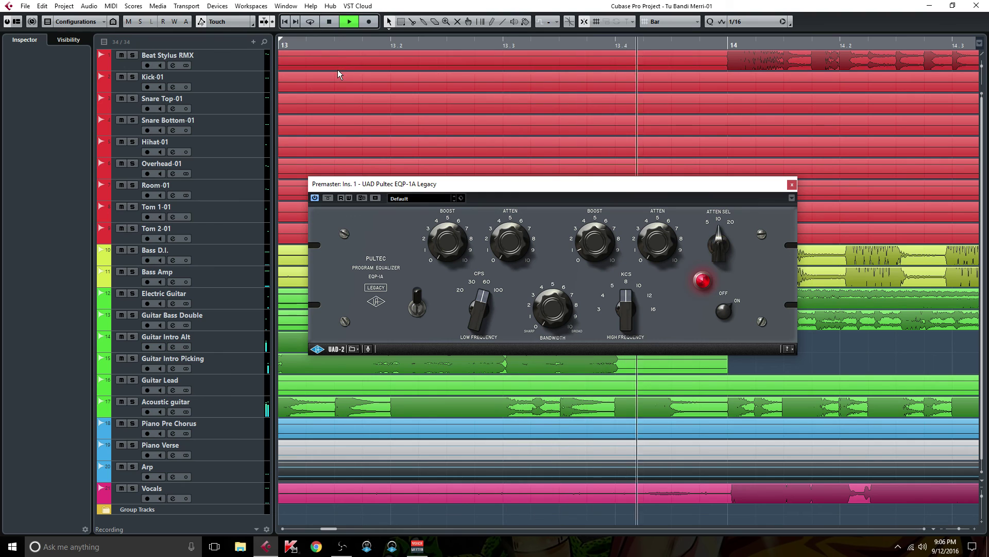
pyautogui.press('F3')
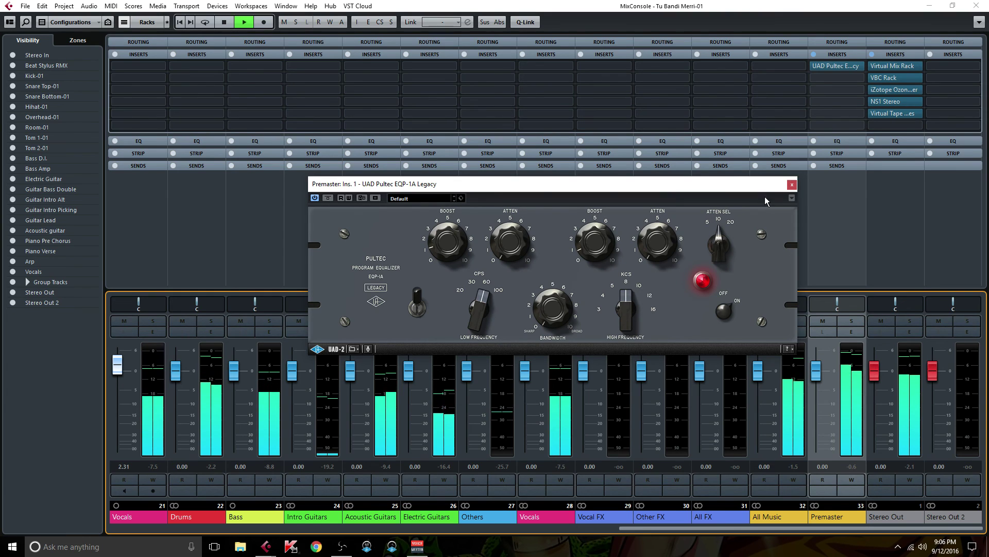
# Close the Pultec window and load API-560 Stereo in the Premaster's second insert slot.
pyautogui.click(791, 184)
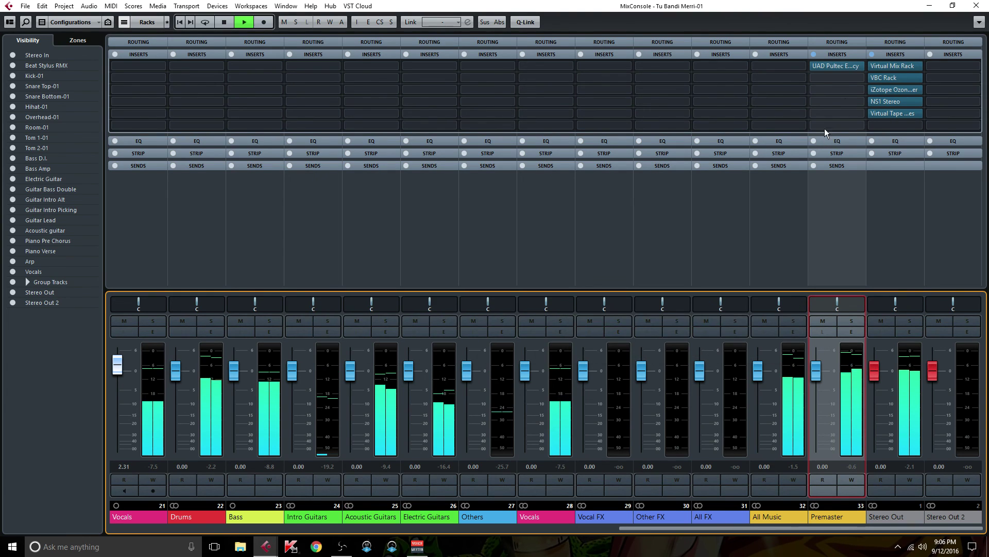
pyautogui.click(861, 77)
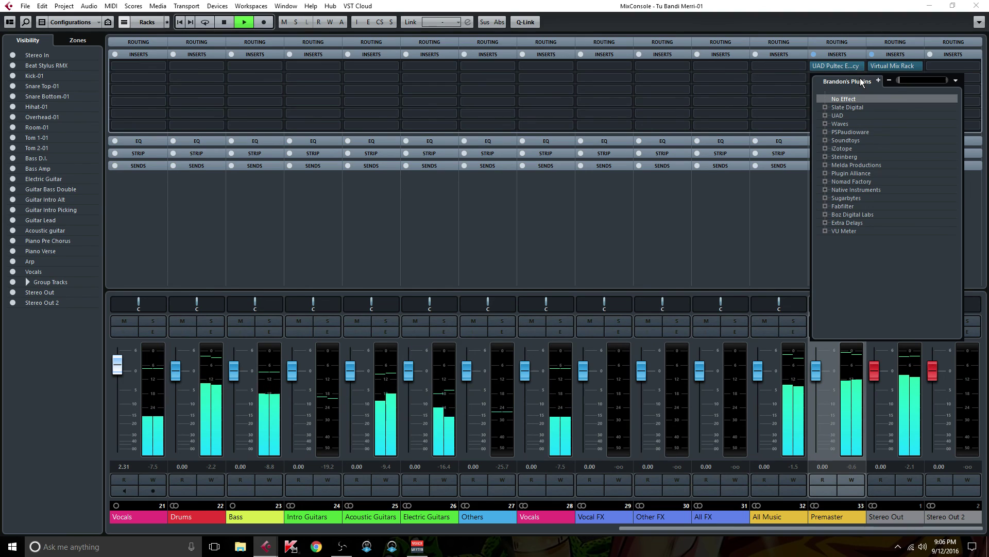
pyautogui.write('api')
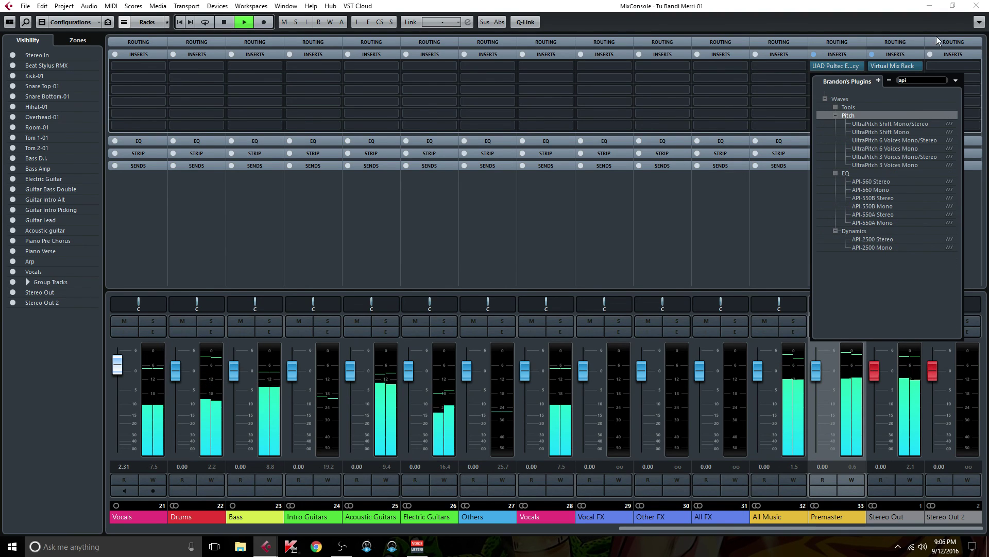
pyautogui.click(887, 180)
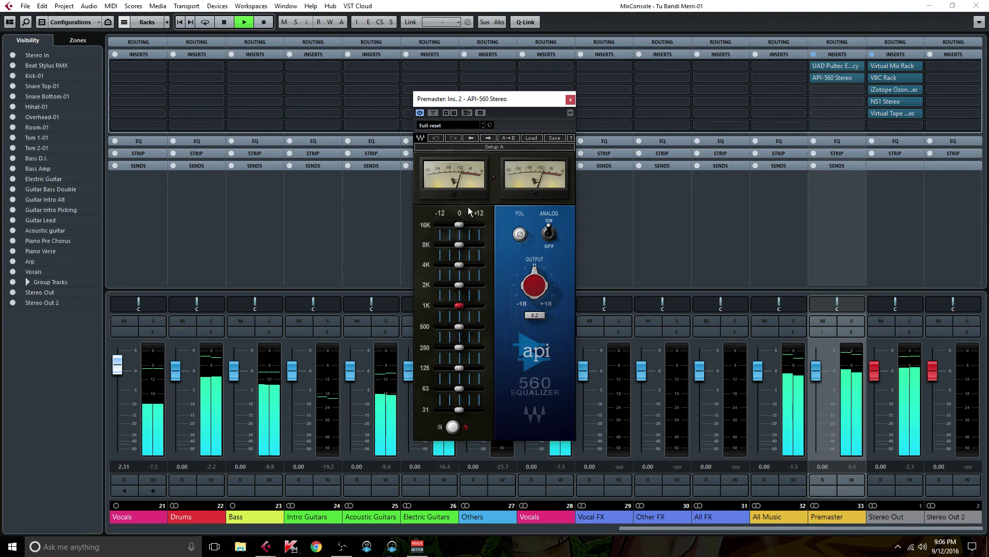
# On the API-560, boost 16K about 0.9 dB and 8K slightly, cut 4K slightly, and audition the 2K band.
pyautogui.moveTo(458, 225)
pyautogui.mouseDown()
pyautogui.moveTo(485, 225)
pyautogui.moveTo(460, 225)
pyautogui.mouseUp()
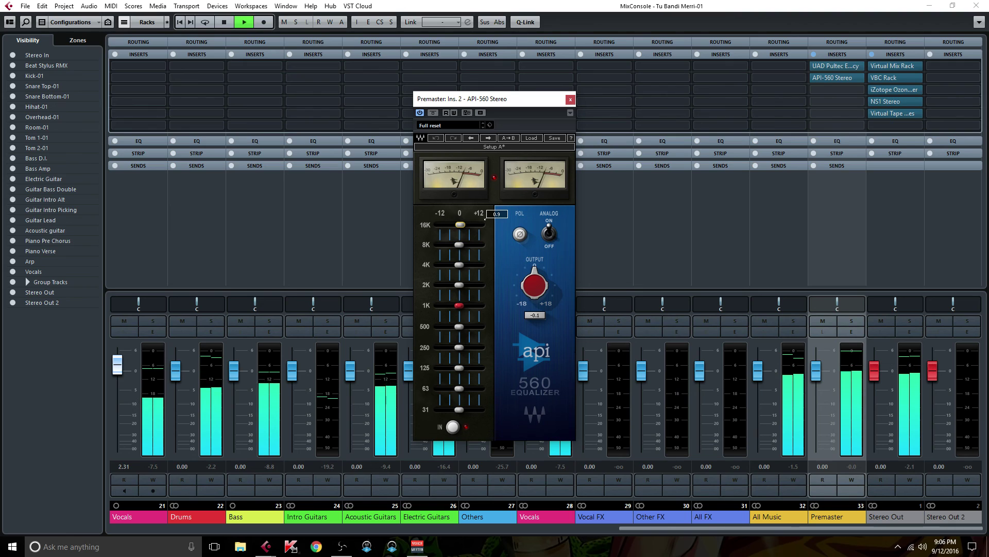
pyautogui.moveTo(457, 244)
pyautogui.mouseDown()
pyautogui.moveTo(475, 244)
pyautogui.moveTo(460, 244)
pyautogui.mouseUp()
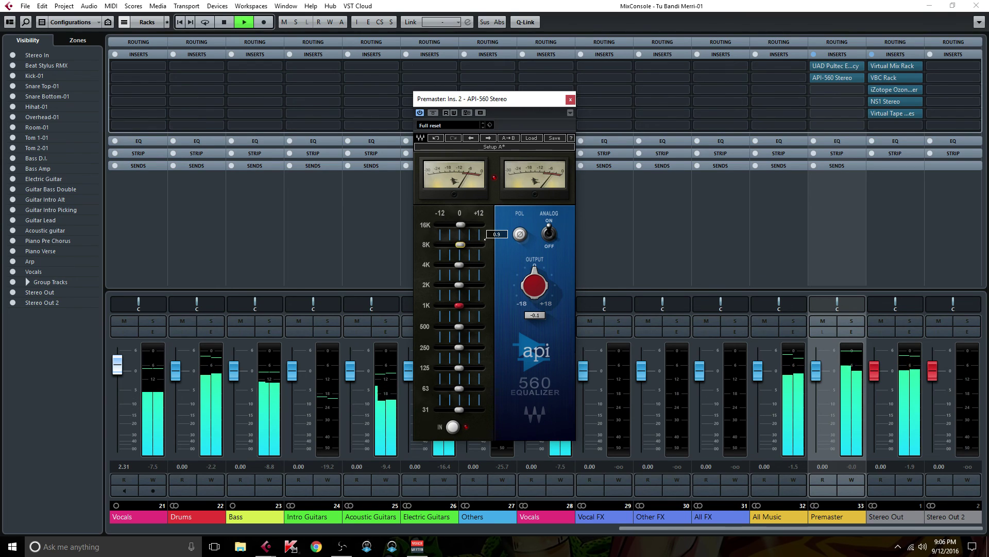
pyautogui.moveTo(458, 264)
pyautogui.mouseDown()
pyautogui.moveTo(485, 258)
pyautogui.moveTo(464, 264)
pyautogui.mouseUp()
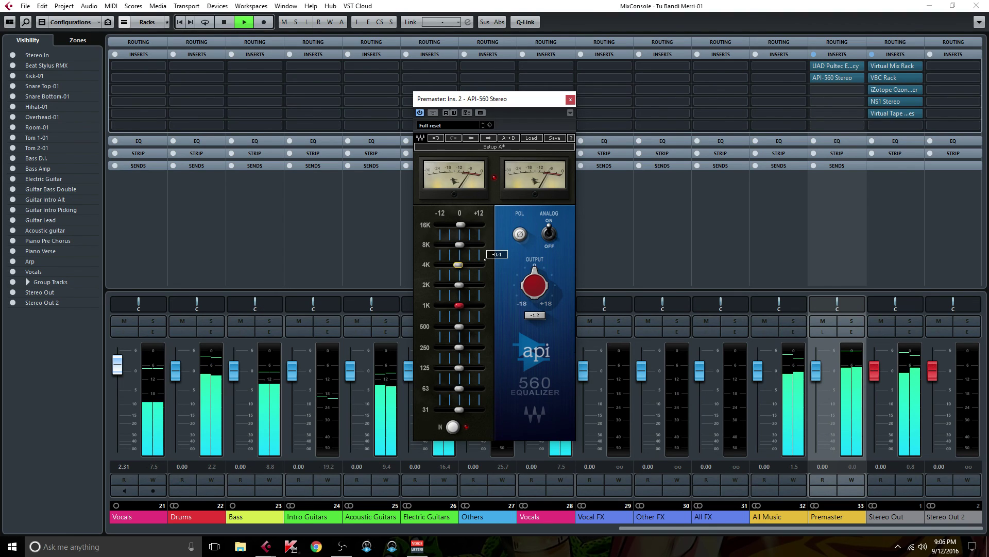
pyautogui.moveTo(485, 258); pyautogui.dragTo(484, 258)
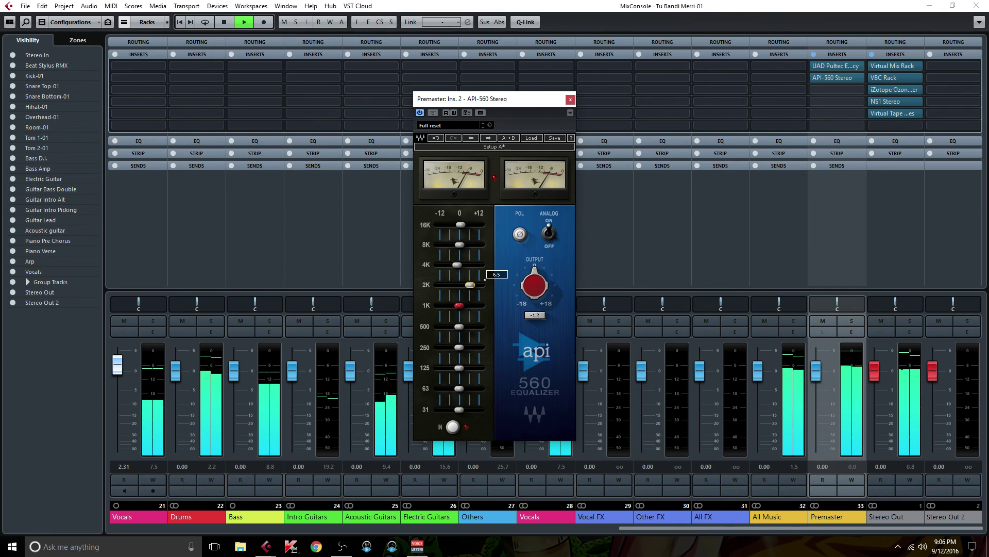
pyautogui.moveTo(485, 278); pyautogui.dragTo(485, 279)
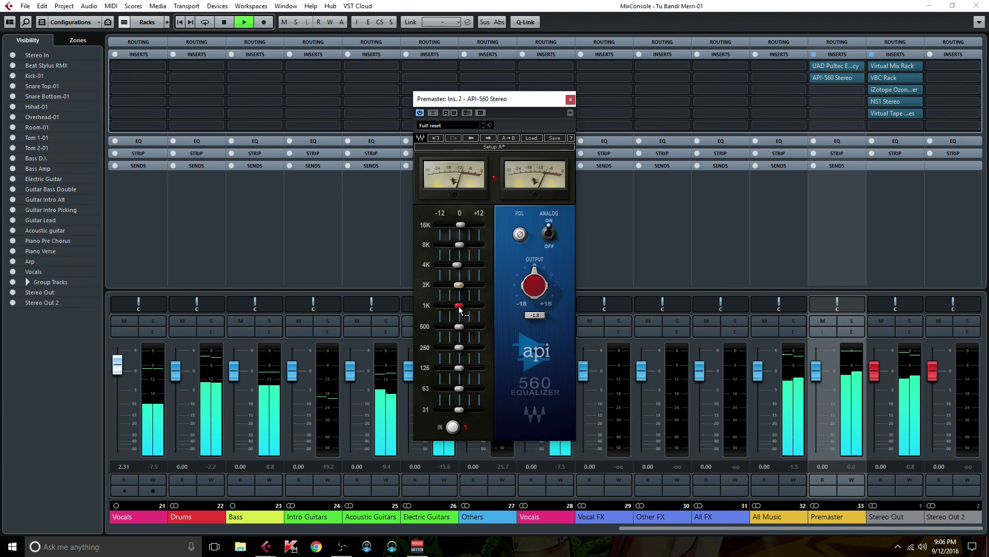
# Trim the API-560's 1K band slightly and 500 by about 0.9 dB, adjust the bands down to 31, and reset the Stereo Out clip indicator.
pyautogui.moveTo(459, 305)
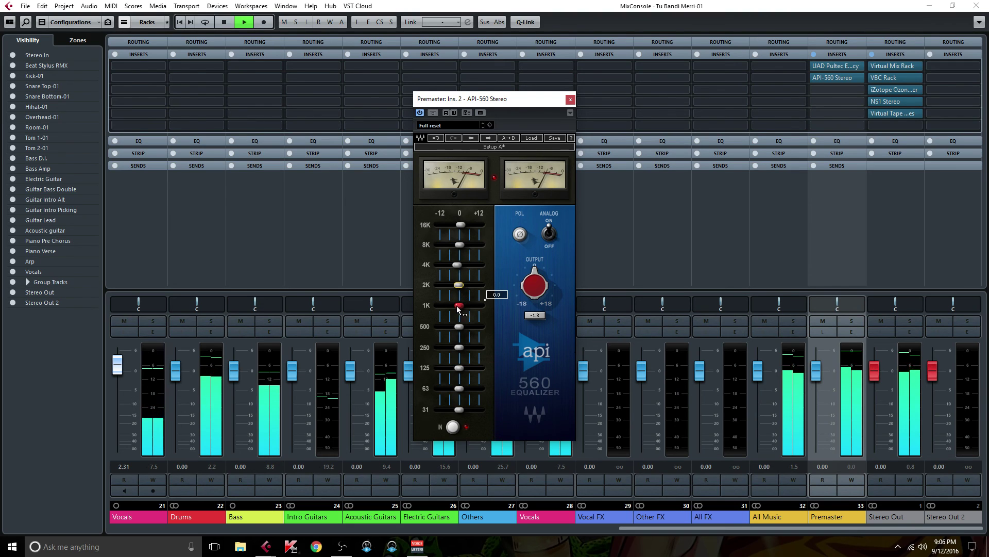
pyautogui.moveTo(456, 305); pyautogui.dragTo(468, 305)
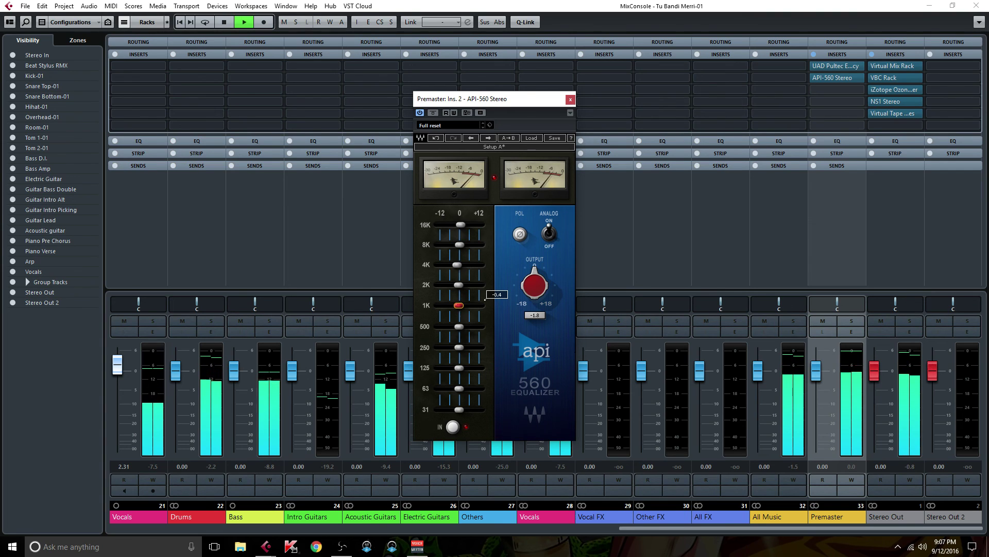
pyautogui.moveTo(465, 326); pyautogui.dragTo(485, 320)
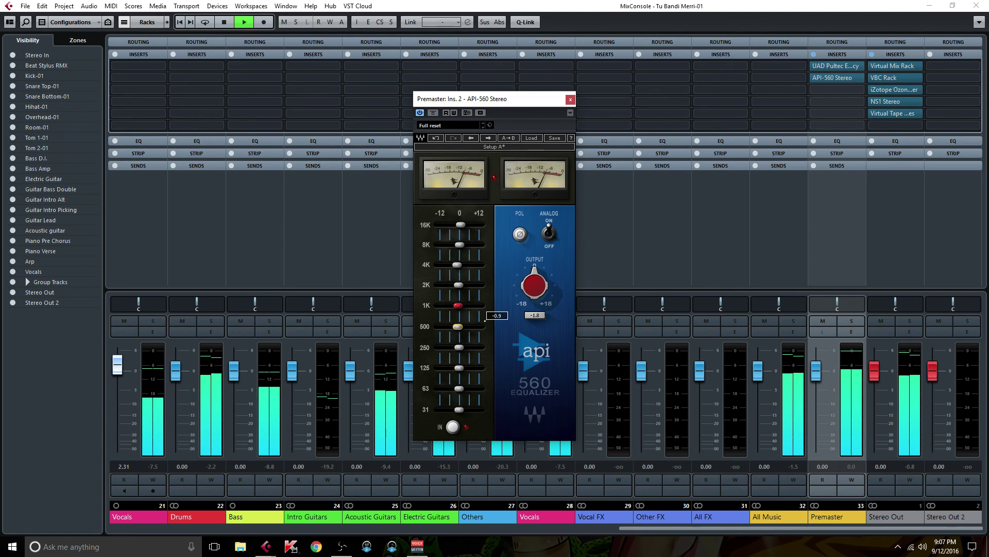
pyautogui.moveTo(485, 340); pyautogui.dragTo(484, 361)
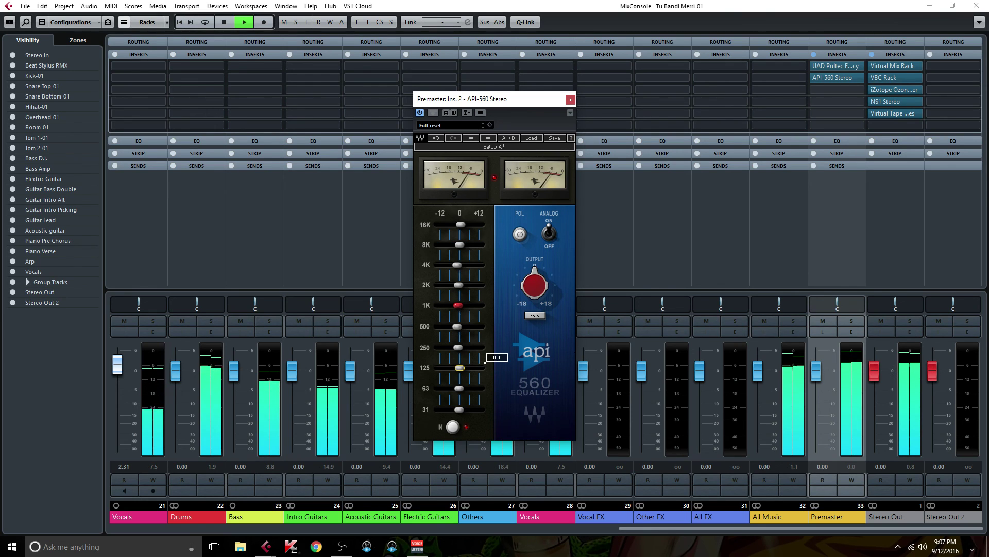
pyautogui.moveTo(485, 382); pyautogui.dragTo(485, 383)
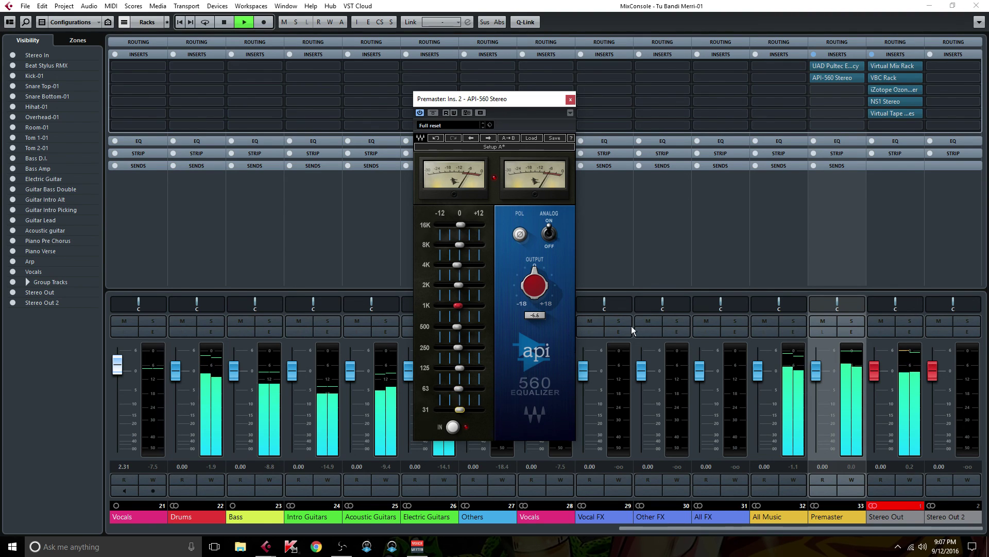
pyautogui.click(903, 354)
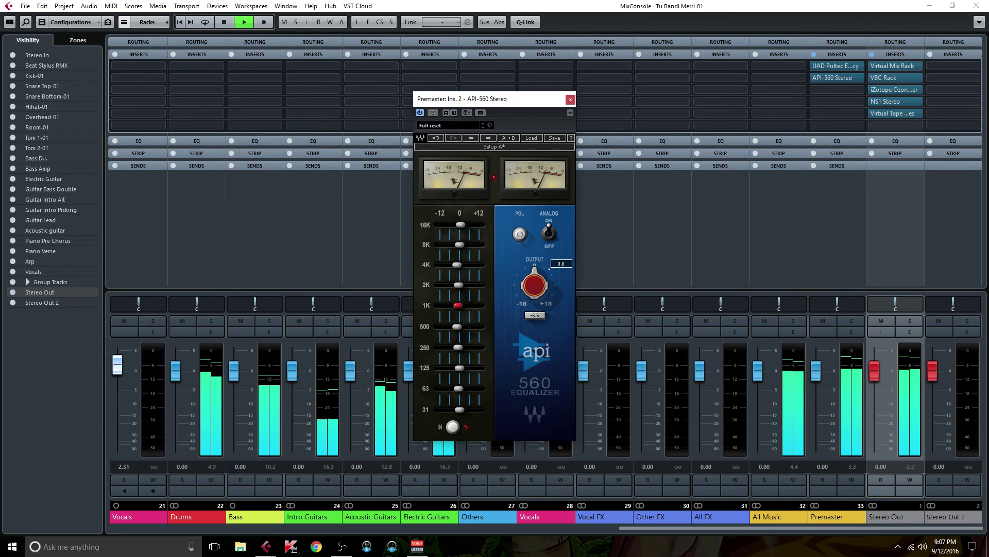
# Lower the API-560's output to about -0.4 dB and close the equalizer.
pyautogui.scroll(-1, 550, 267)
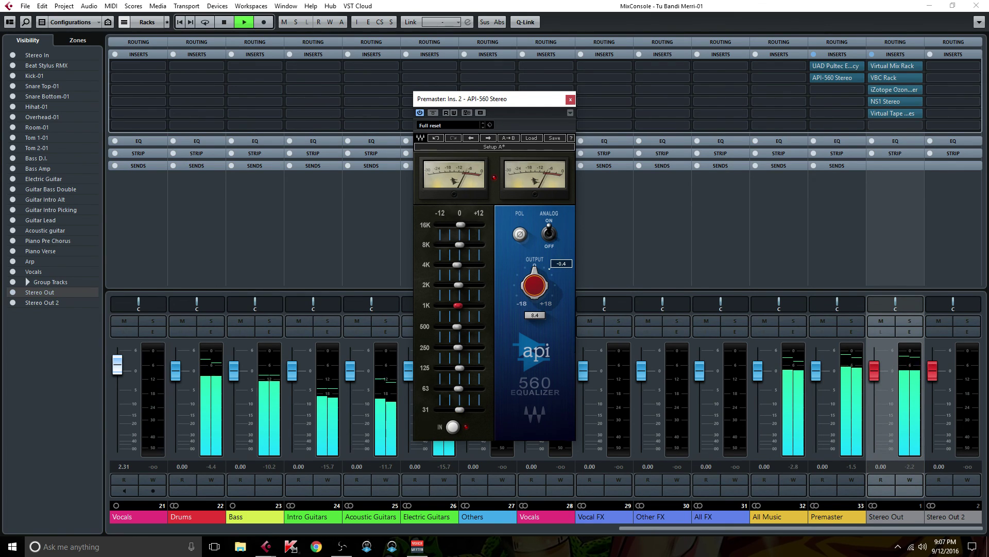
pyautogui.click(570, 99)
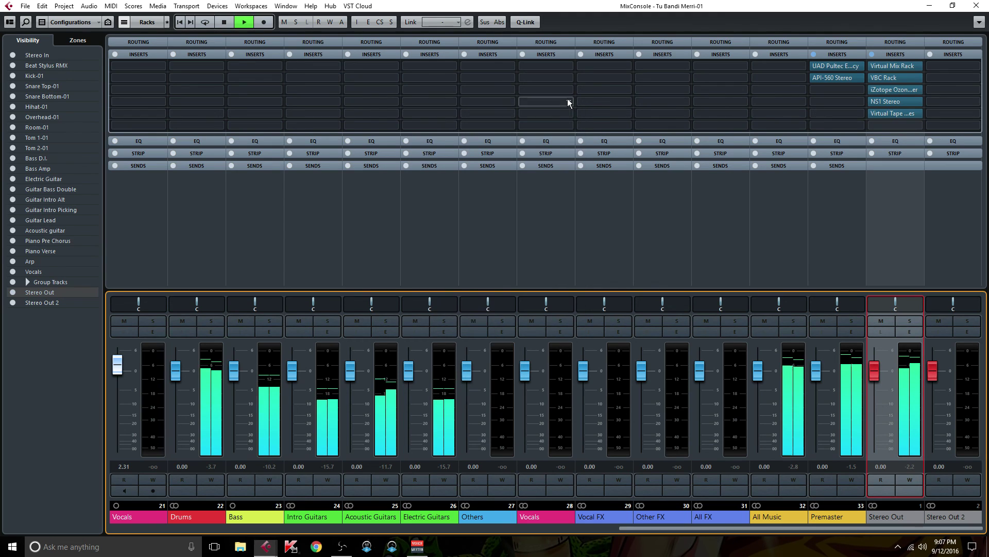
# Load UAD EMT 140 in the Premaster's third insert slot, raise its input filter to around mid-scale, and close it.
pyautogui.click(858, 91)
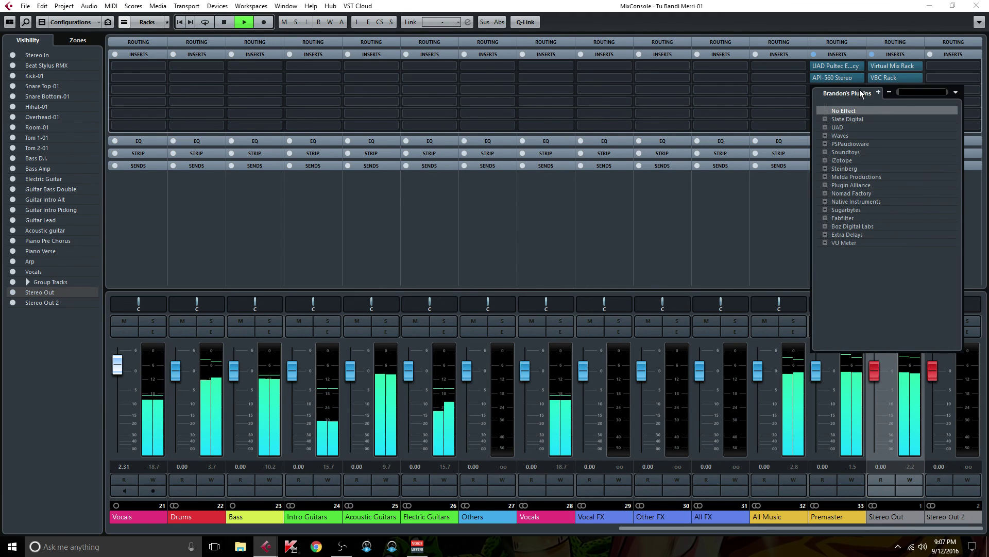
pyautogui.write('uad')
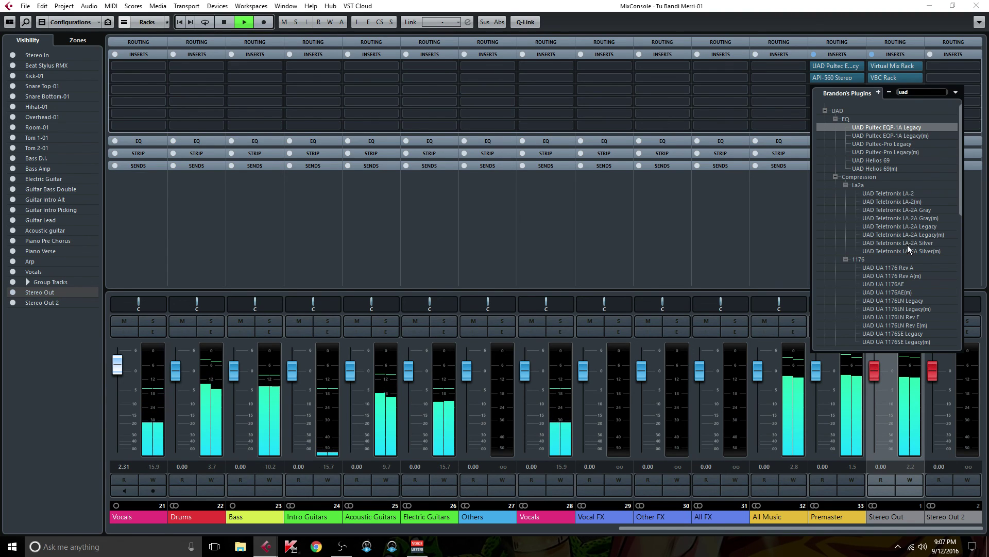
pyautogui.press('Escape')
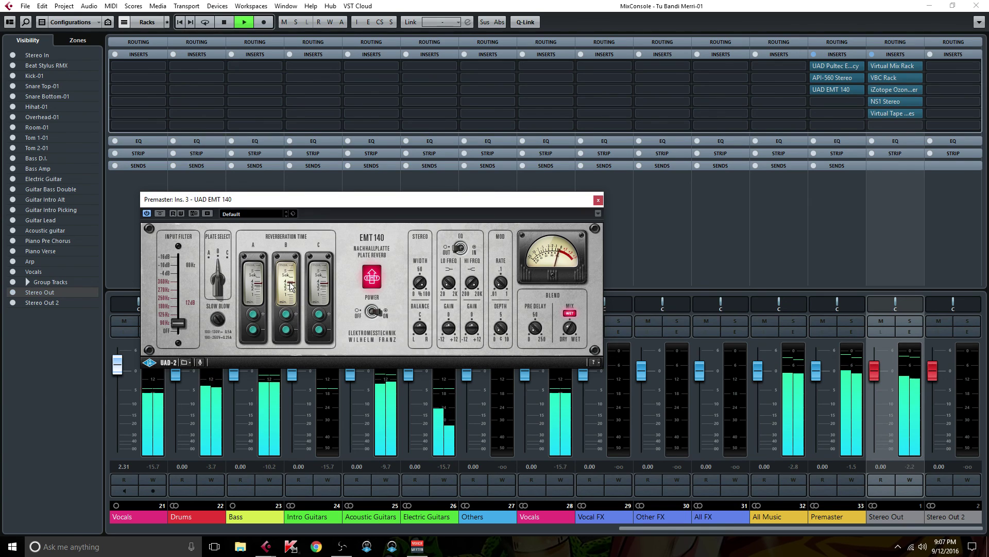
pyautogui.moveTo(178, 324); pyautogui.dragTo(179, 281)
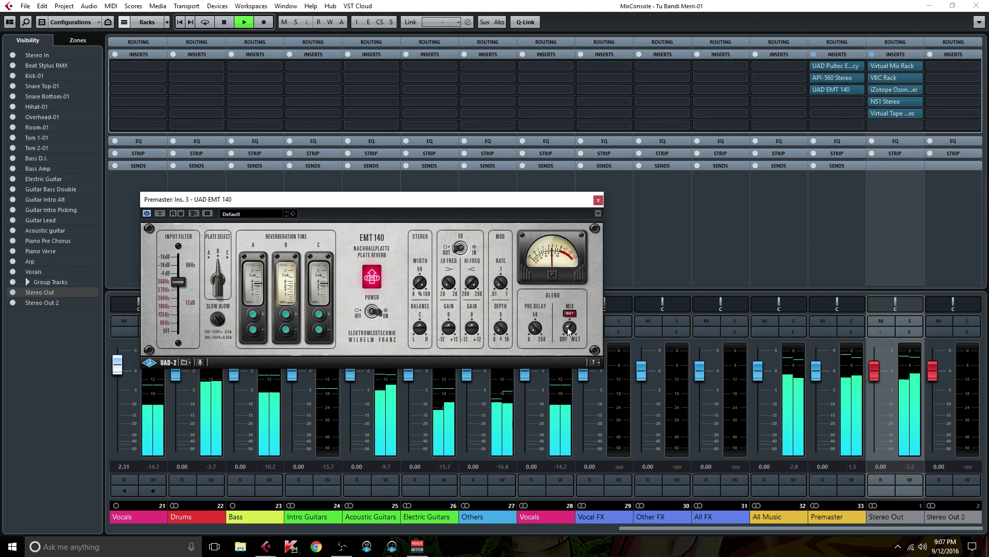
pyautogui.click(596, 203)
# Load Saphira Stereo in the Premaster's fourth insert slot and recall the Master Buss preset 3D.
pyautogui.click(859, 101)
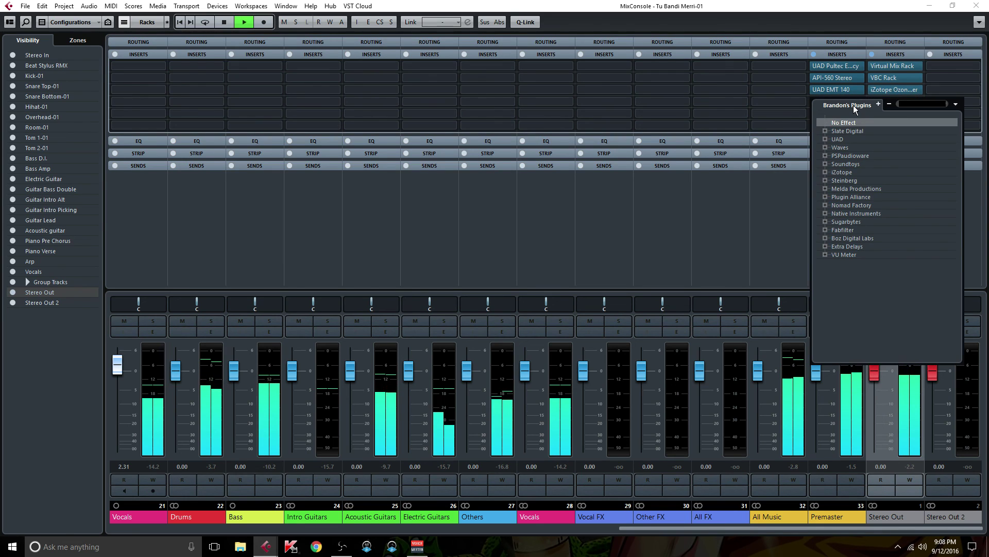
pyautogui.write('saph')
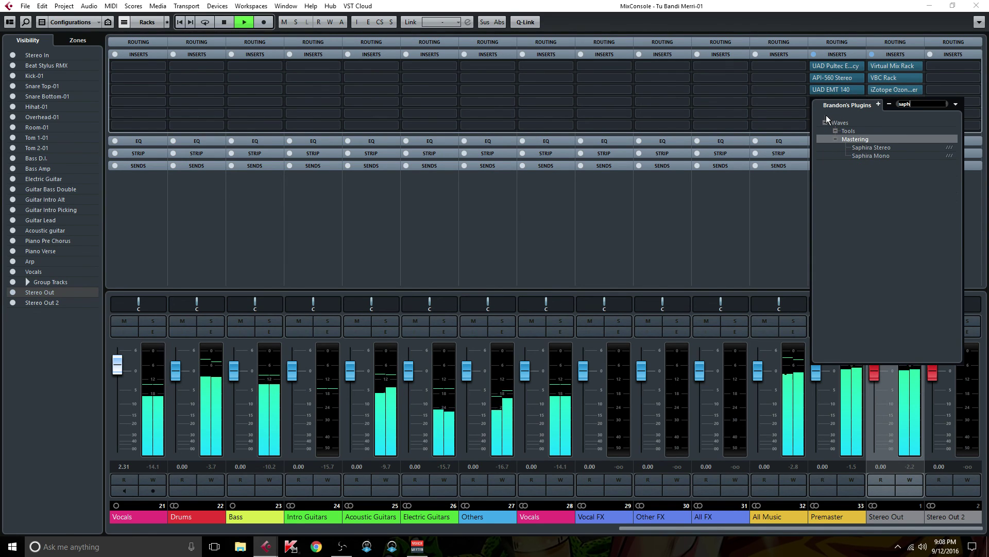
pyautogui.click(885, 148)
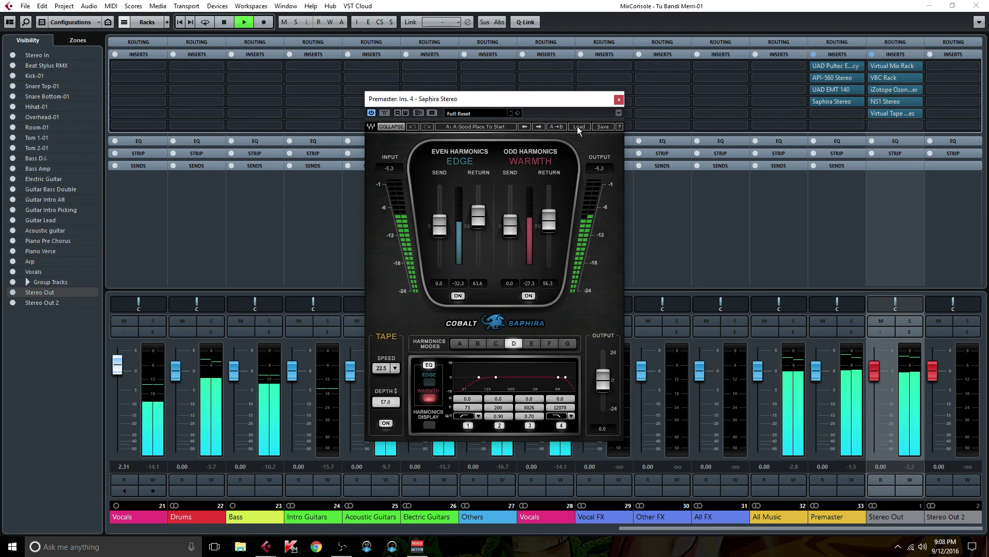
pyautogui.click(578, 127)
pyautogui.moveTo(624, 194)
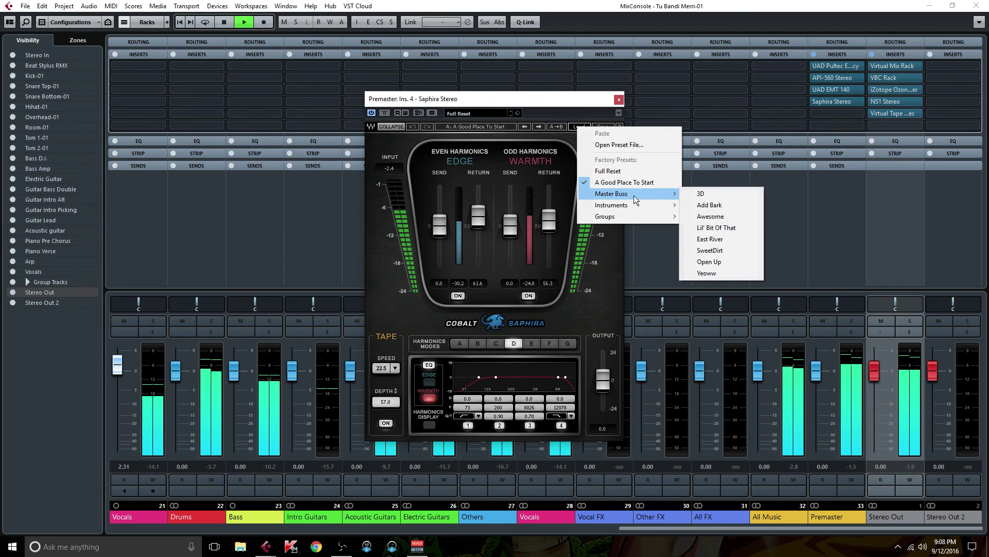
pyautogui.click(696, 194)
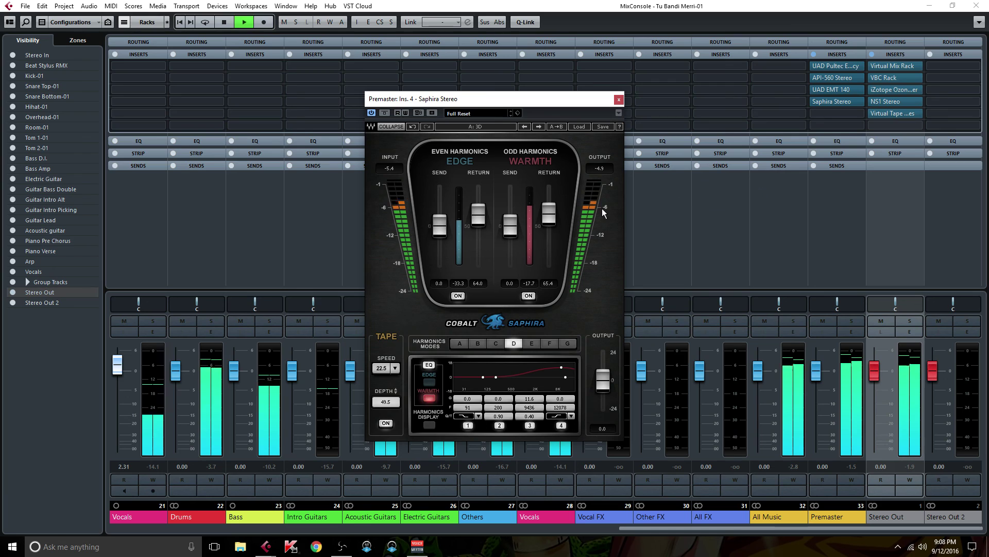
# Switch off Saphira's Tape section, trim its output to -0.4 dB, and close it.
pyautogui.click(384, 423)
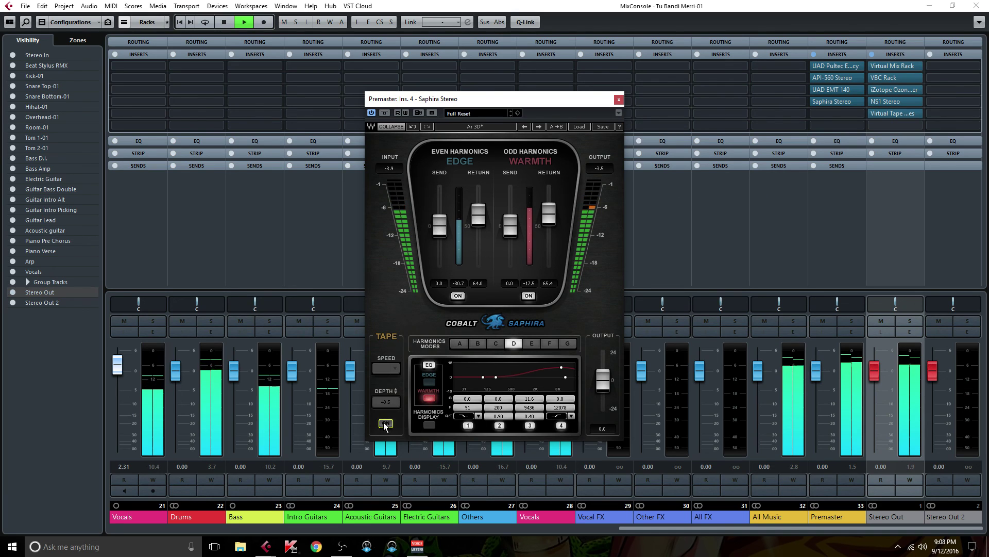
pyautogui.click(603, 376)
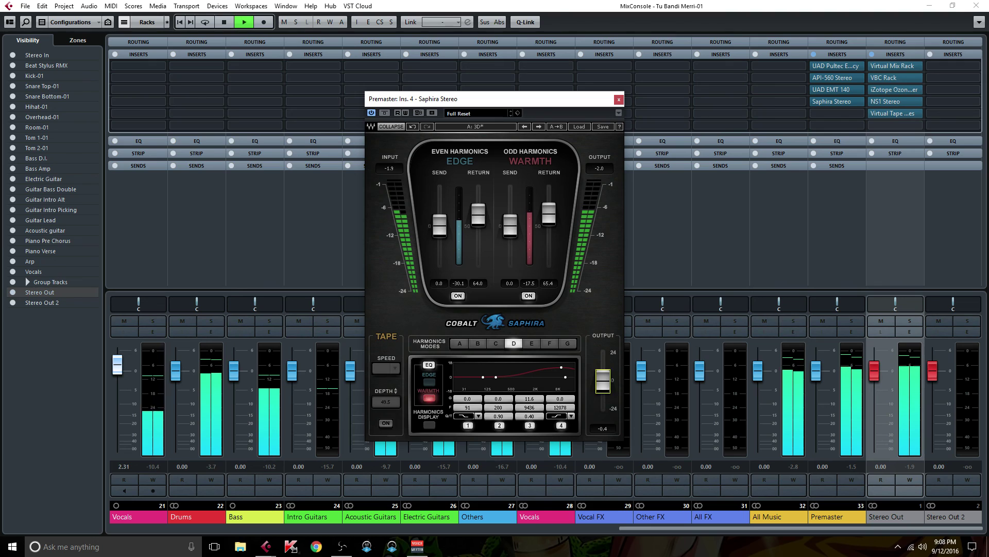
pyautogui.click(618, 99)
# Compare the mix with the Premaster inserts bypassed and active, and with all channels' inserts bypassed and active.
pyautogui.click(814, 54)
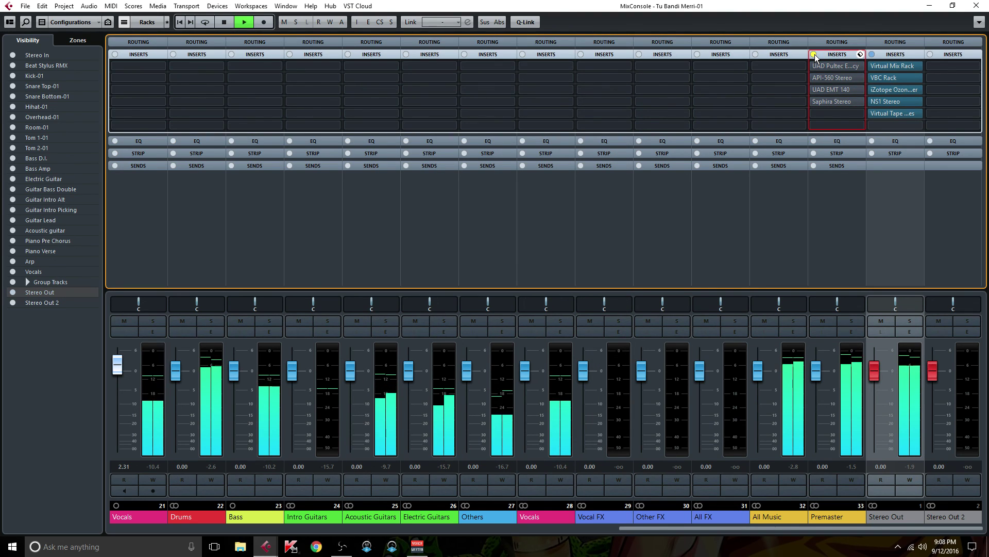
pyautogui.click(814, 54)
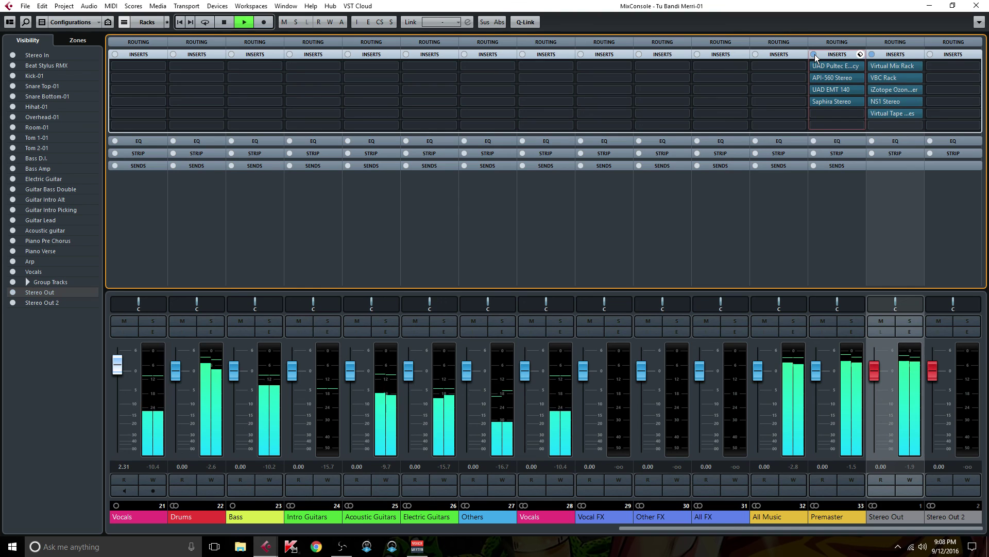
pyautogui.keyDown('alt'); pyautogui.click(814, 54); pyautogui.keyUp('alt')
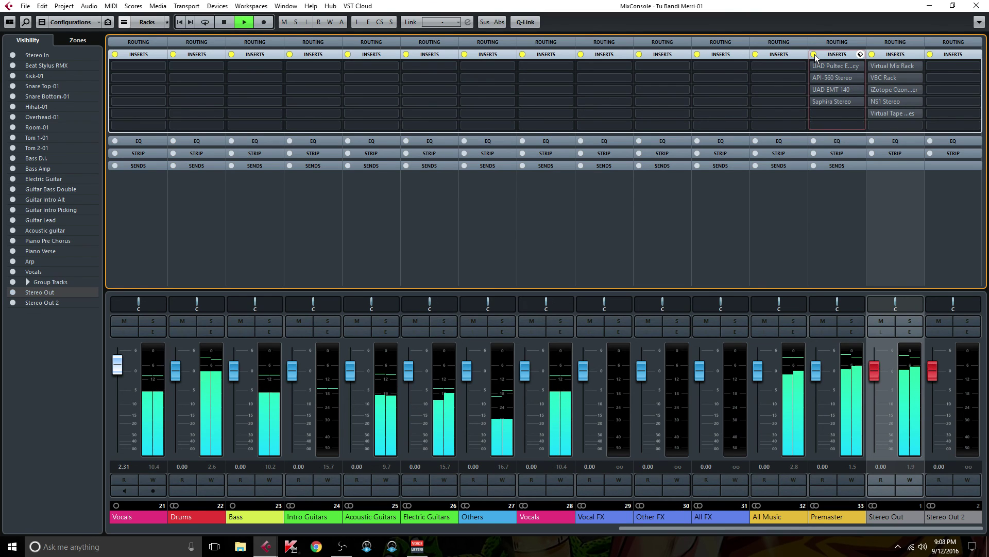
pyautogui.keyDown('alt'); pyautogui.click(815, 54); pyautogui.keyUp('alt')
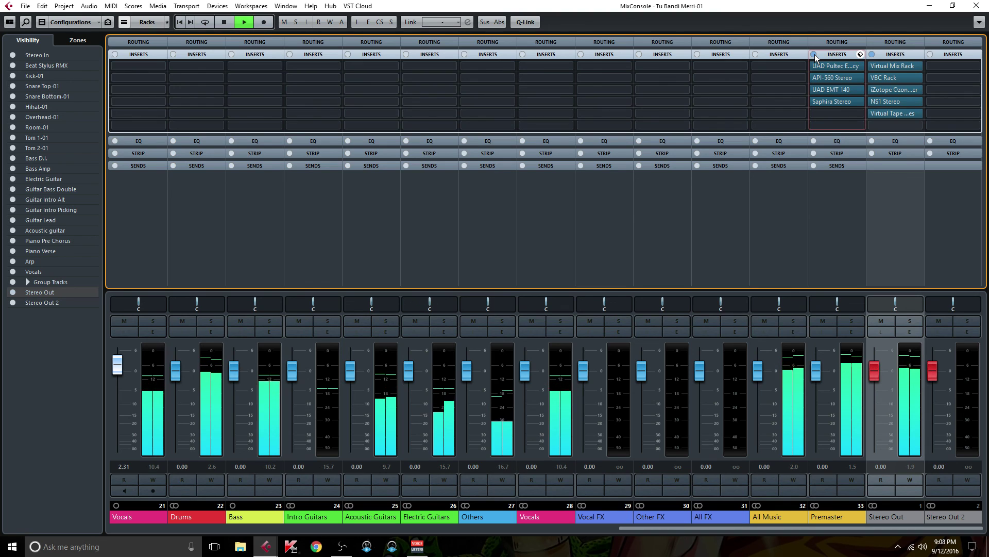
# Check the settings of VBC Rack and Virtual Tape Machines on the Stereo Out.
pyautogui.doubleClick(899, 78)
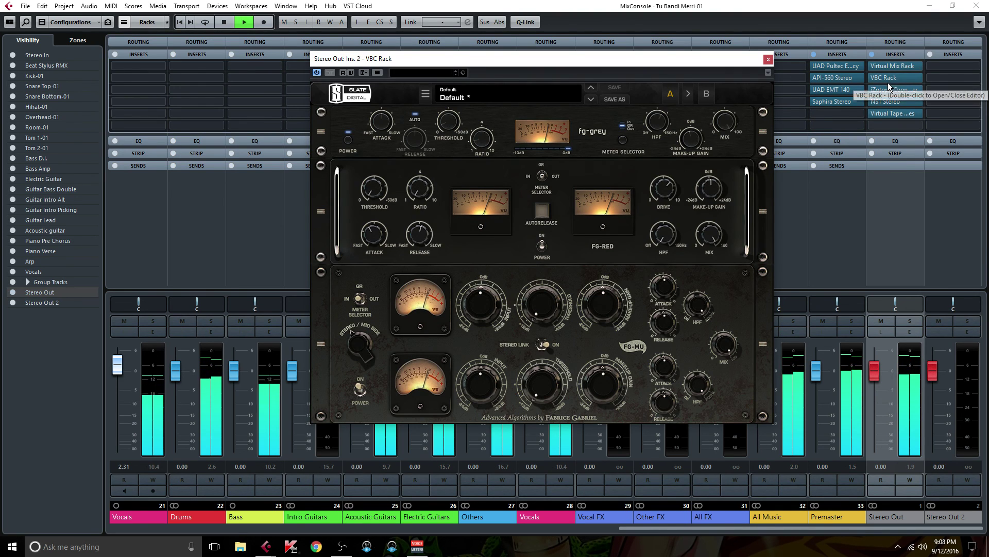
pyautogui.click(769, 60)
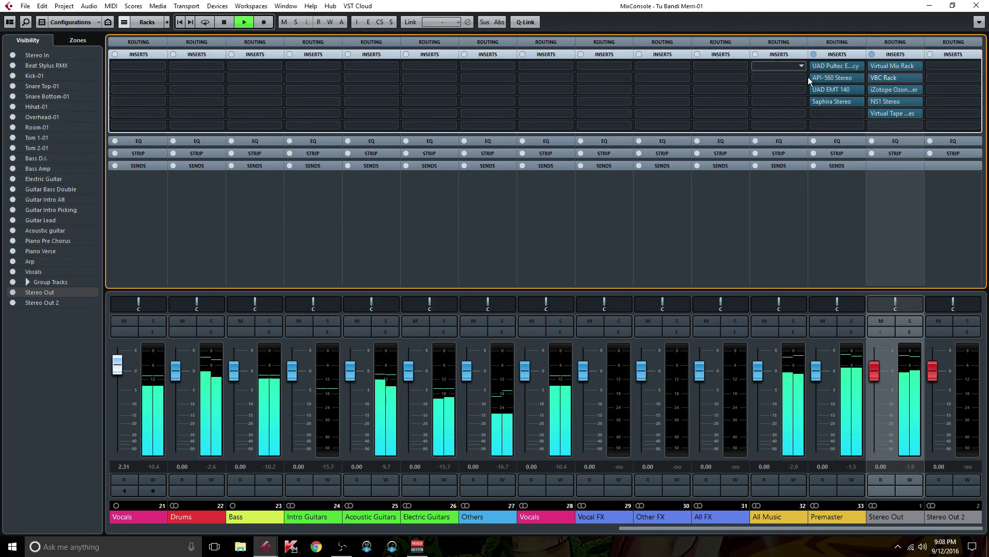
pyautogui.click(903, 111)
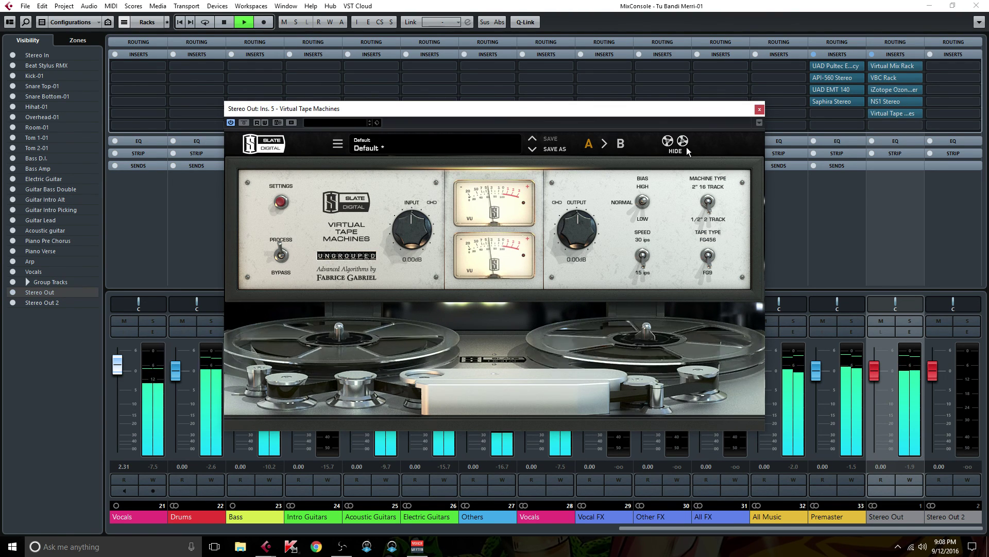
pyautogui.click(759, 108)
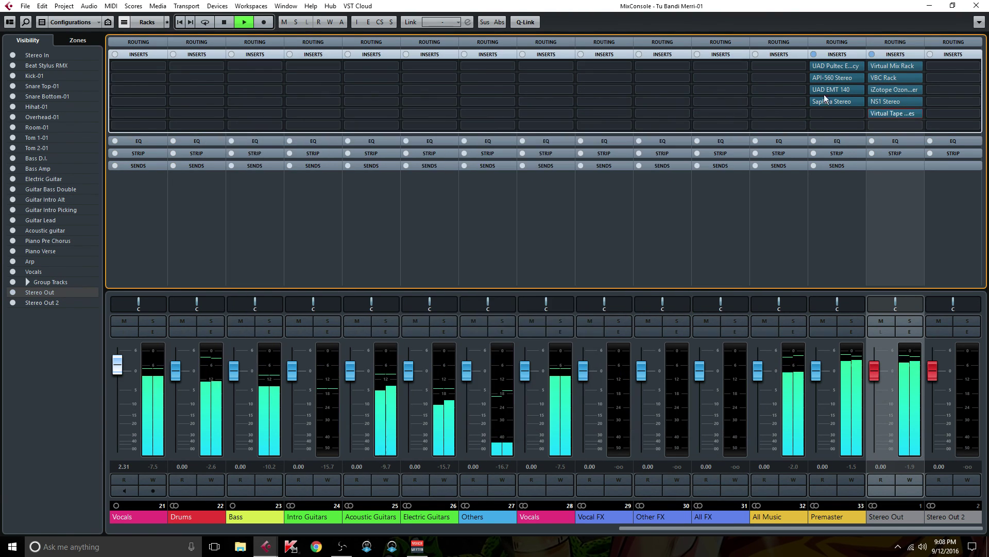
# In the Stereo Out's Virtual Mix Rack, set the Virtual Mixbuss input to -7.25 dB with the linked output at +7.25 dB.
pyautogui.click(895, 65)
pyautogui.moveTo(397, 267); pyautogui.dragTo(397, 271)
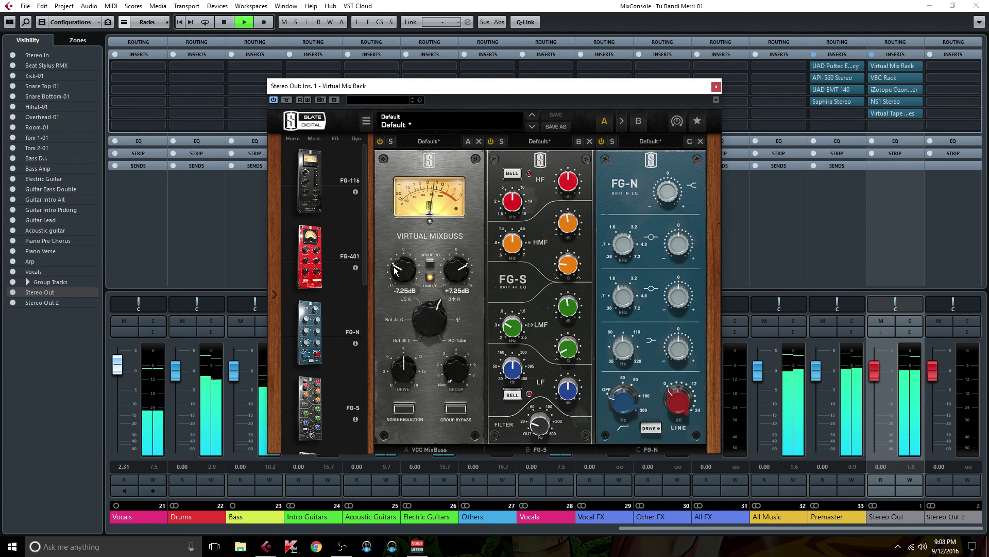
pyautogui.click(716, 87)
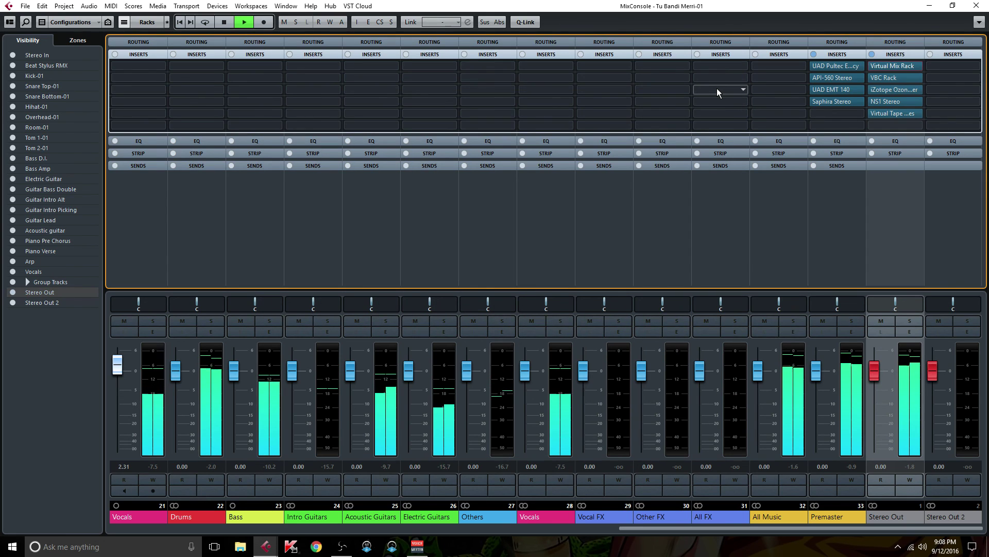
# Audition the song with every insert bypassed and re-enabled, and stop playback.
pyautogui.hotkey('ctrl', 'b')
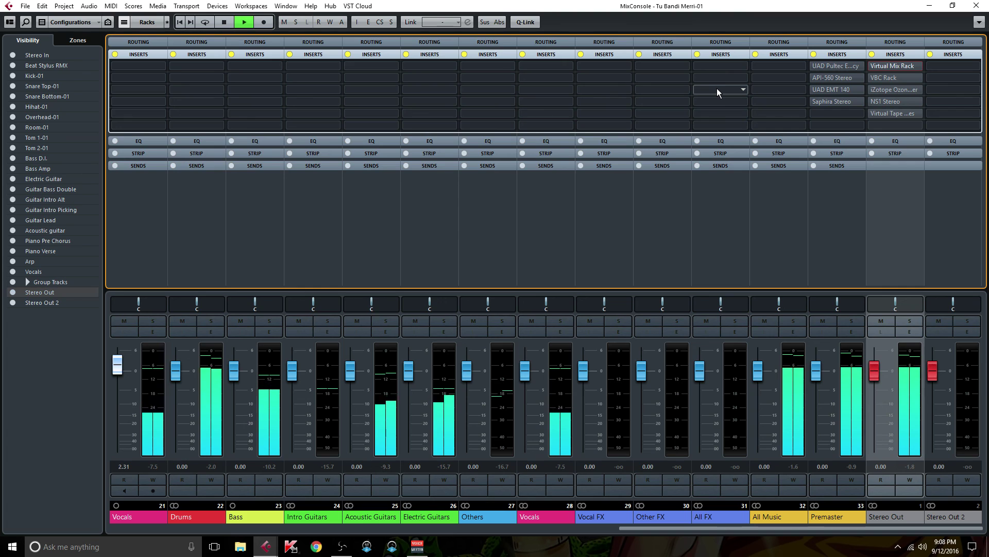
pyautogui.hotkey('ctrl', 'b')
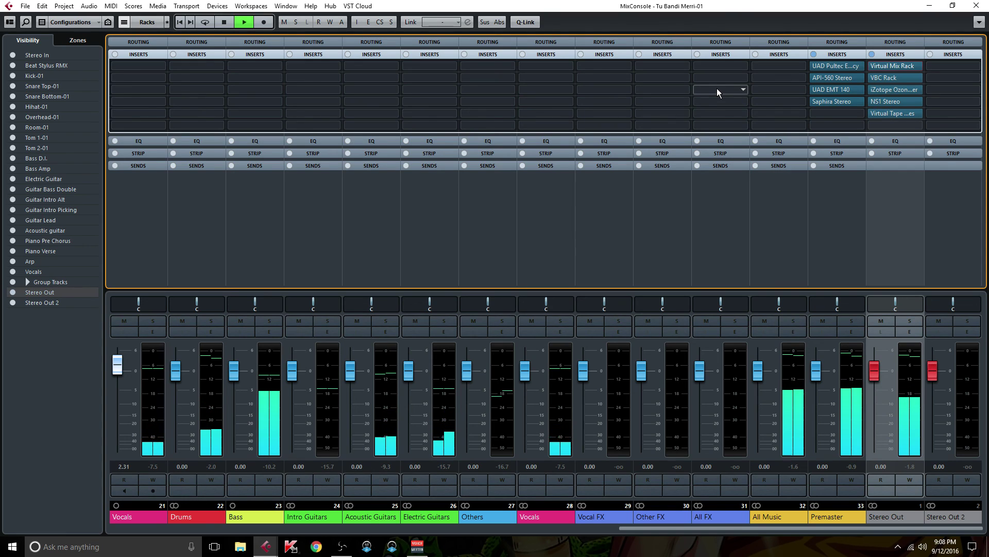
pyautogui.press('space')
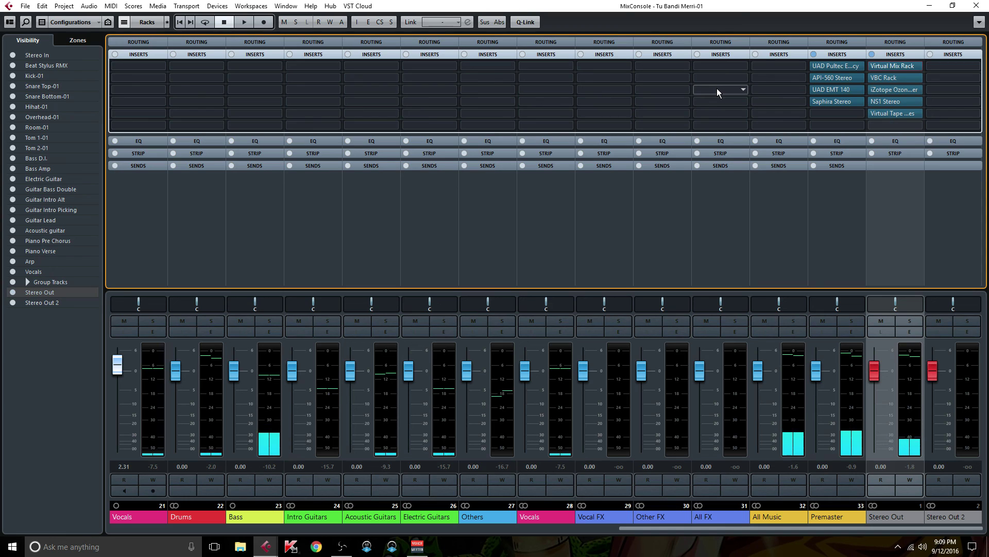
# Review the Premaster's Pultec EQP-1A boost, attenuation and frequency settings, and close it.
pyautogui.click(837, 65)
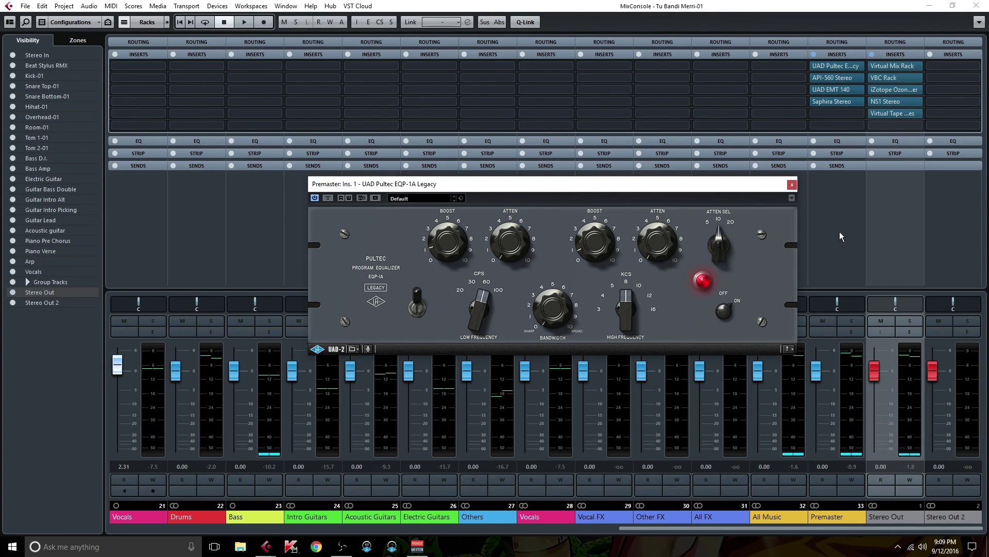
pyautogui.moveTo(571, 195); pyautogui.dragTo(540, 168)
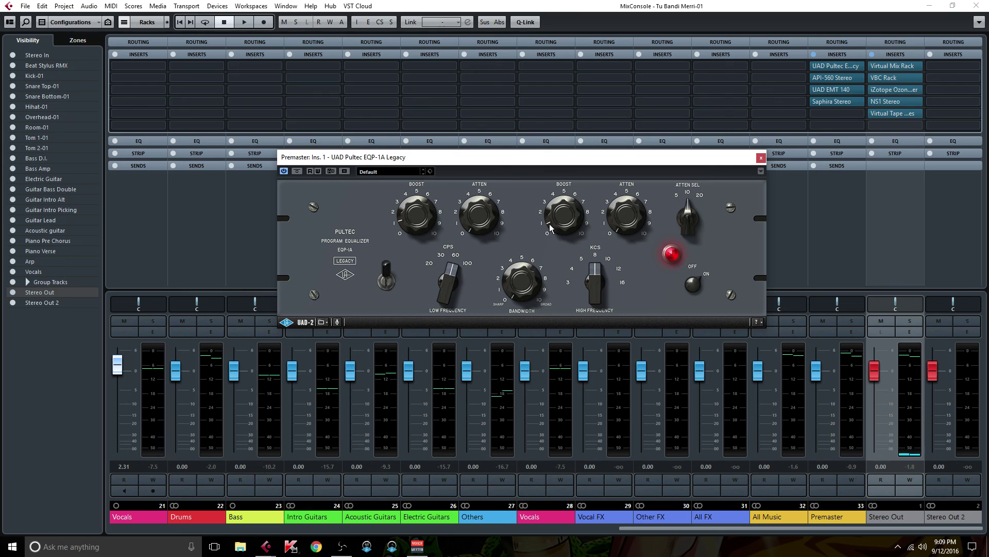
pyautogui.click(761, 158)
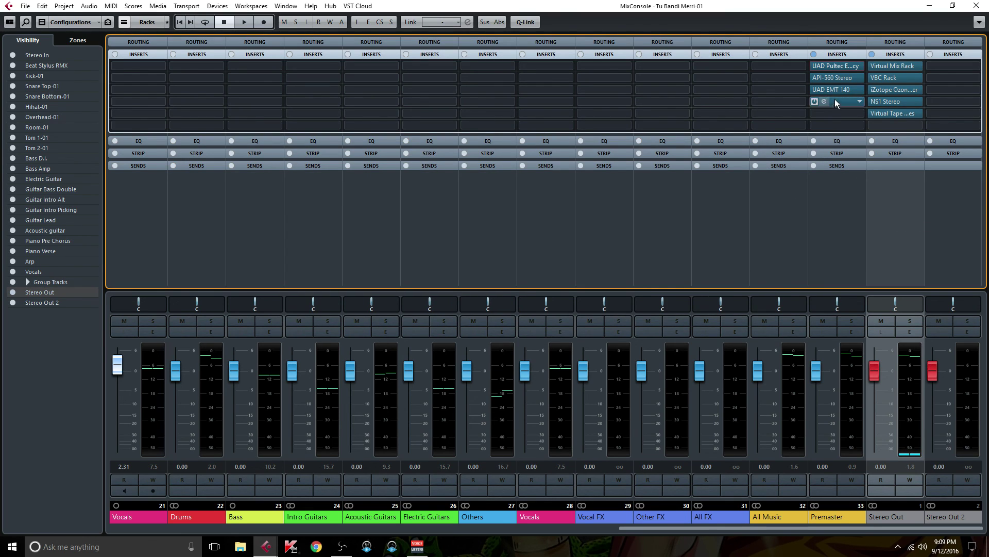
# Review each API-560 band on the Premaster from 16K down to 31.
pyautogui.click(839, 78)
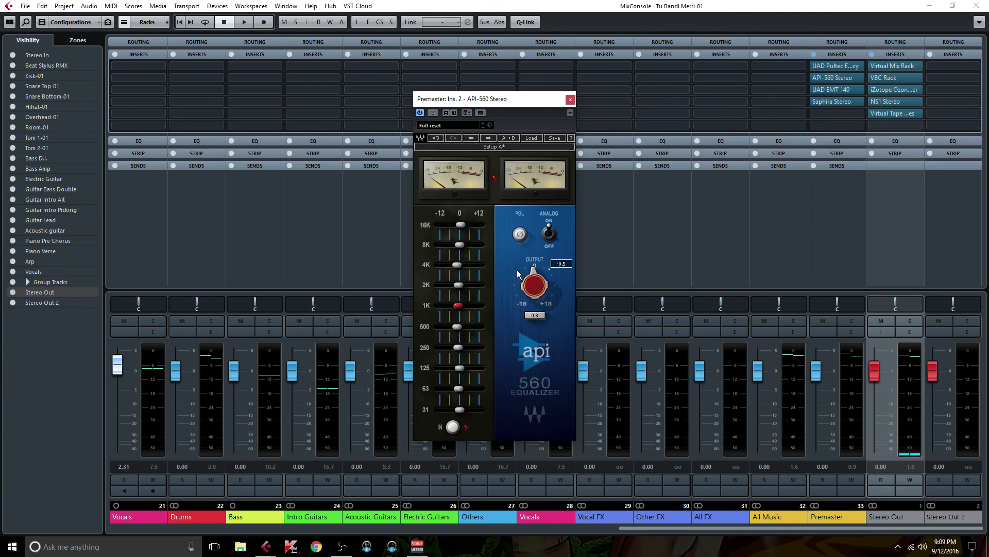
pyautogui.moveTo(462, 222); pyautogui.dragTo(463, 221)
pyautogui.click(459, 285)
pyautogui.click(458, 305)
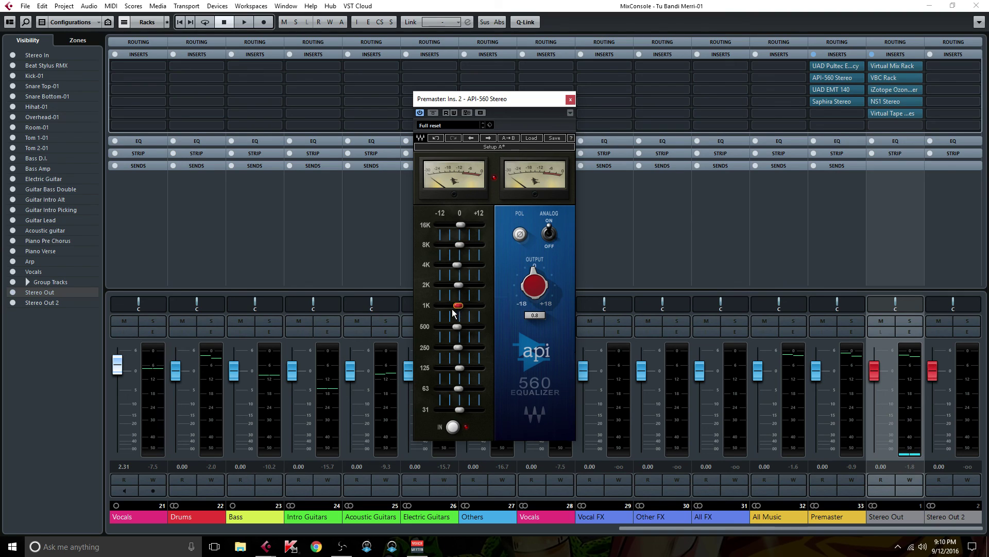
pyautogui.click(457, 323)
pyautogui.click(459, 347)
pyautogui.click(461, 367)
pyautogui.click(459, 388)
pyautogui.click(461, 408)
# Place the Stereo Out's Virtual Mix Rack beside the API-560 to compare their EQ controls, and close the API-560.
pyautogui.click(895, 64)
pyautogui.moveTo(533, 84); pyautogui.dragTo(771, 88)
pyautogui.click(832, 77)
pyautogui.moveTo(546, 101); pyautogui.dragTo(468, 101)
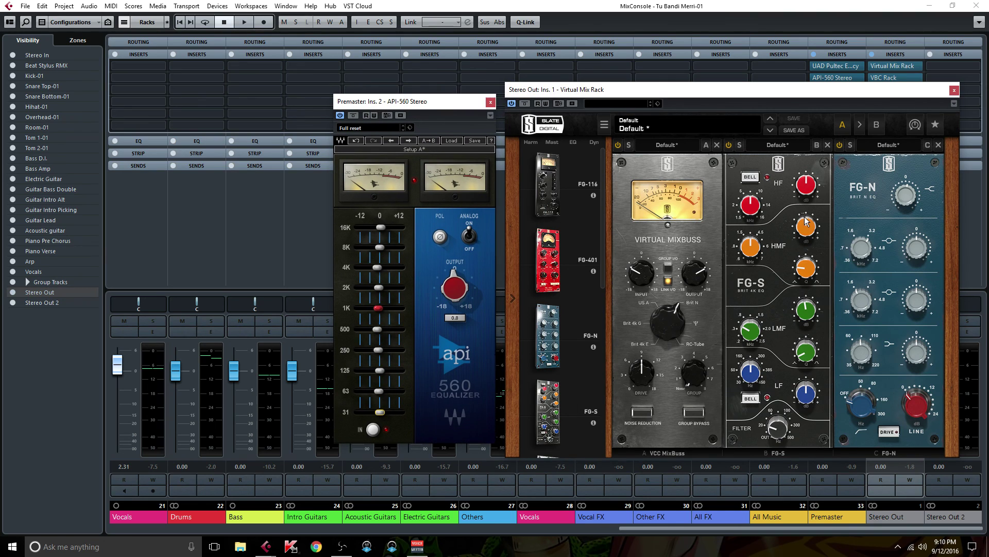
pyautogui.moveTo(778, 431)
pyautogui.click(490, 102)
# Inspect the LMF and HMF frequency controls of the FG-S and the FG-N EQ, and close the Virtual Mix Rack.
pyautogui.click(756, 338)
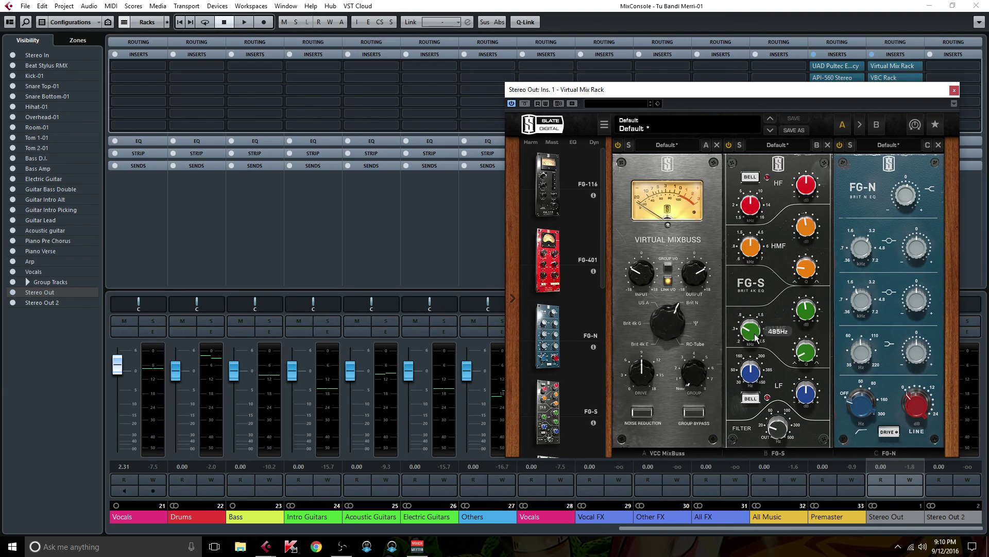
pyautogui.moveTo(745, 333)
pyautogui.scroll(2, 745, 333)
pyautogui.moveTo(754, 251)
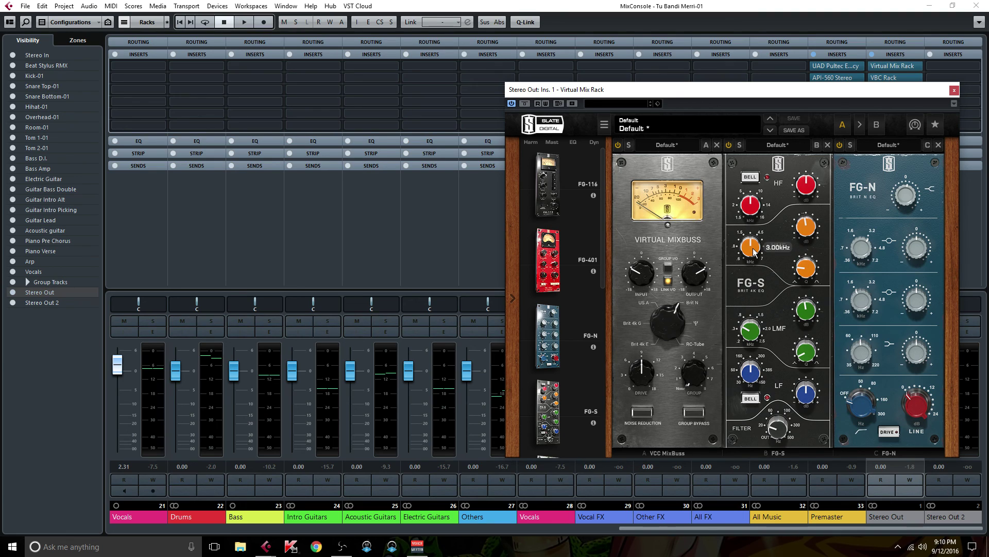
pyautogui.moveTo(906, 200)
pyautogui.click(953, 90)
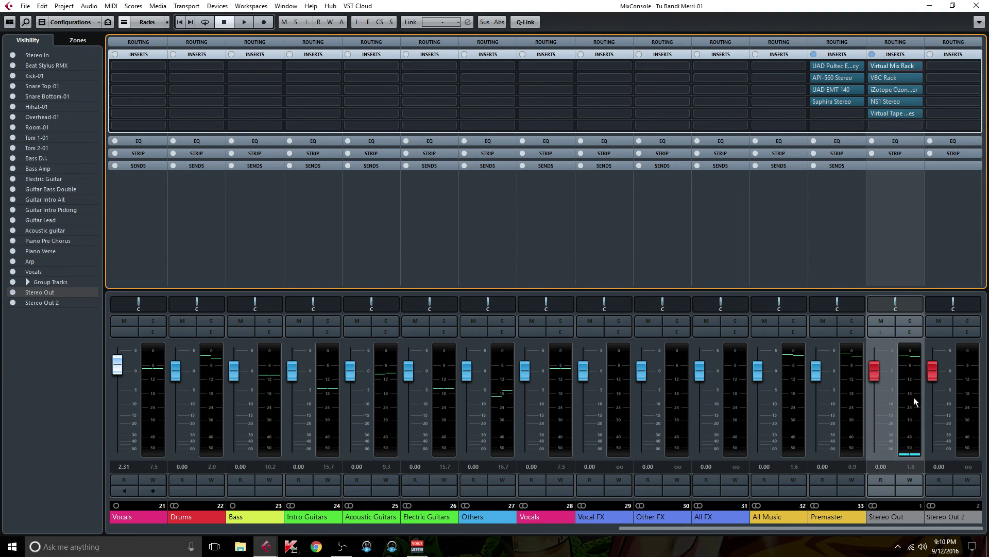
# Review the Ozone 7 Imager's band widths and vectorscope on the Stereo Out, and close the plugin and the channel settings.
pyautogui.click(910, 332)
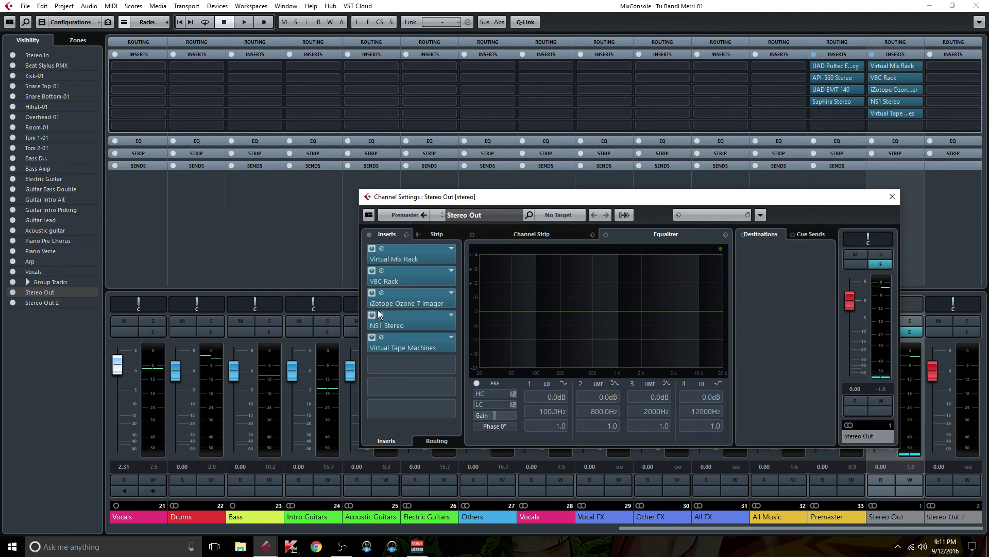
pyautogui.click(413, 298)
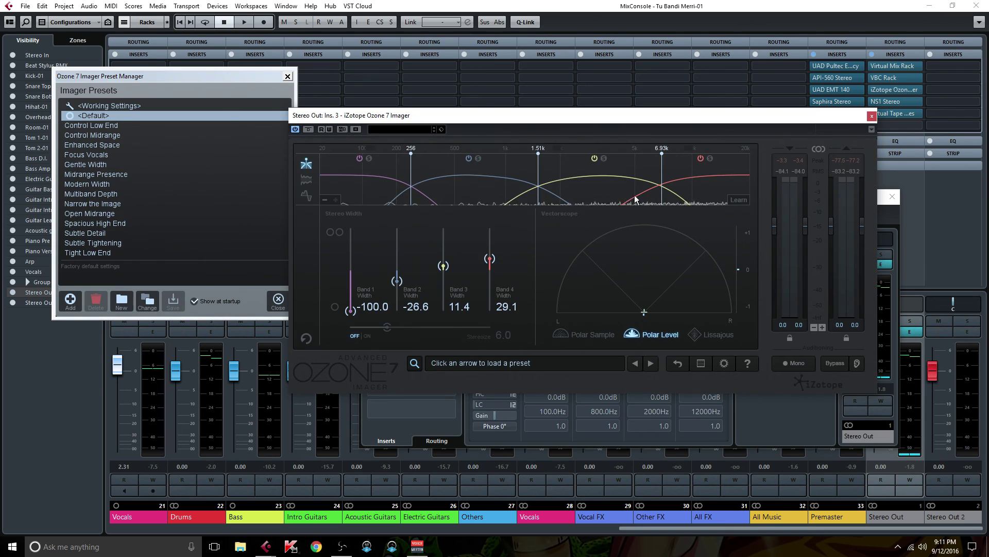
pyautogui.press('Escape')
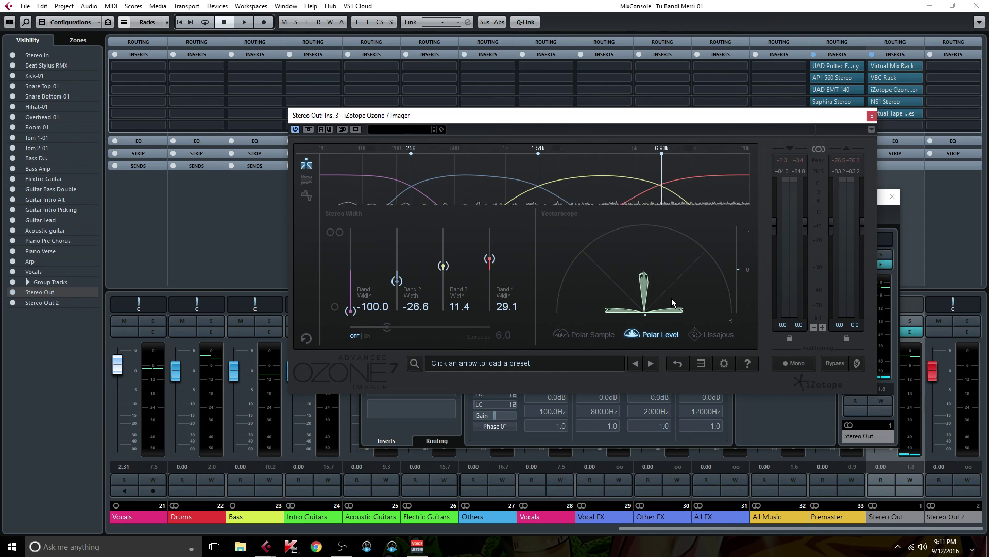
pyautogui.click(871, 116)
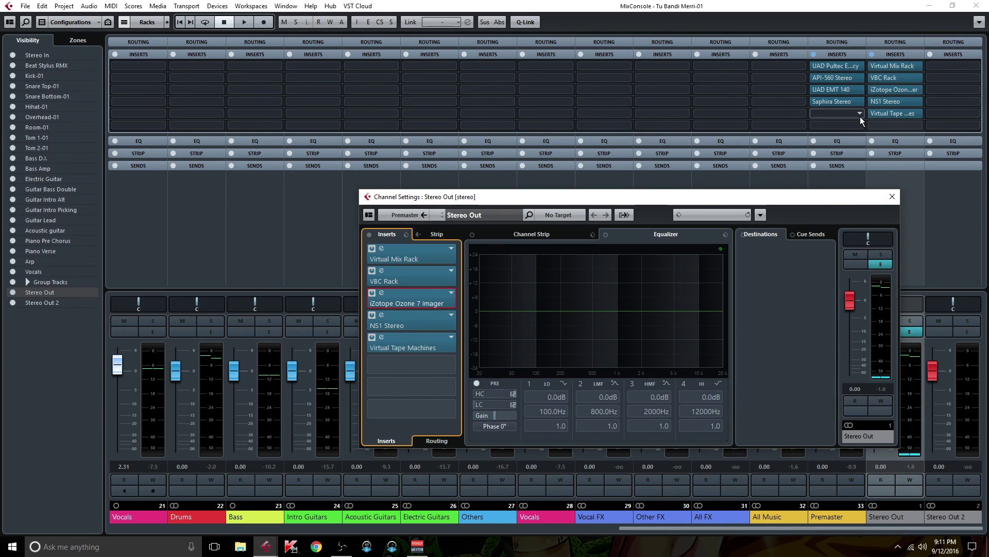
pyautogui.click(892, 196)
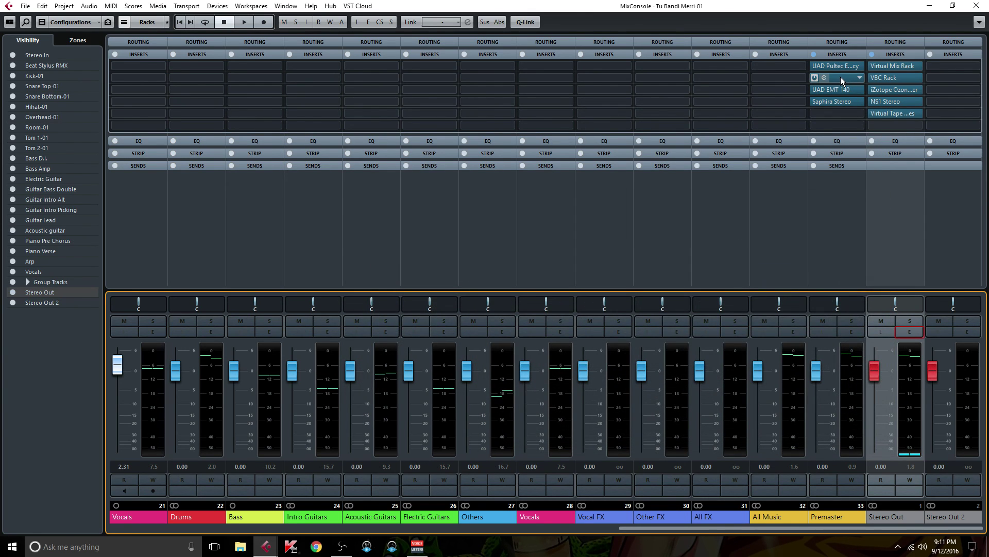
# Review the Premaster's EMT 140 and its Saphira, including the Saphira's Master Buss factory presets, and close both plugins.
pyautogui.click(833, 89)
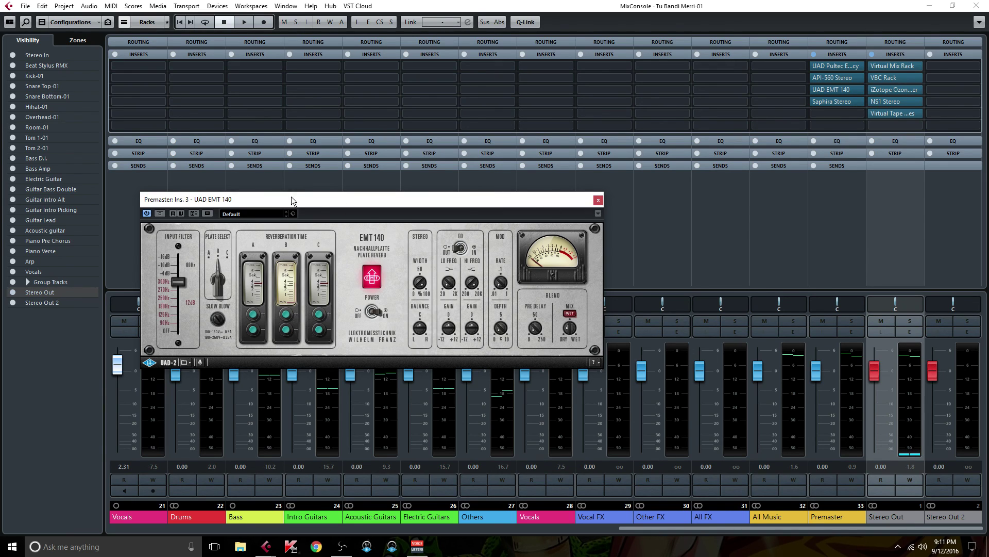
pyautogui.click(598, 201)
pyautogui.click(842, 101)
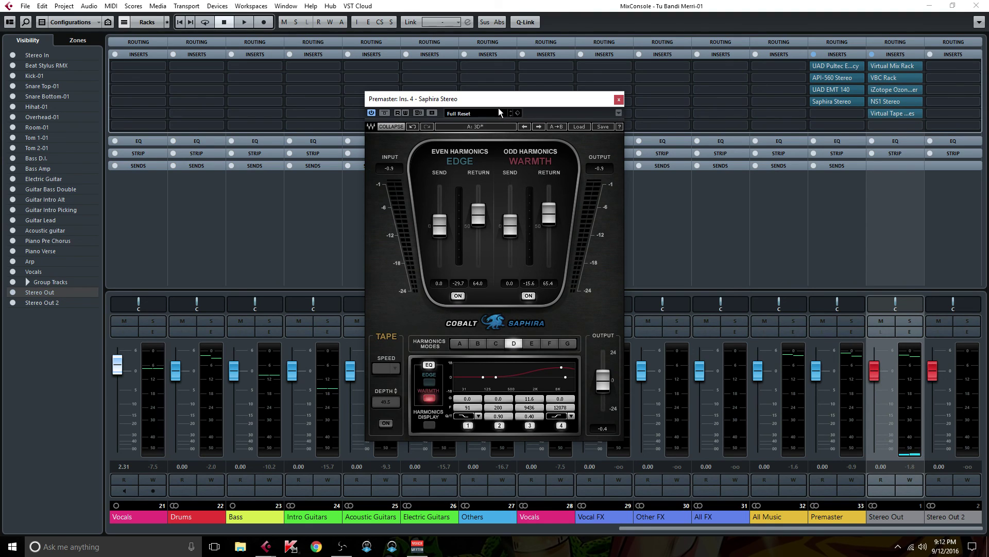
pyautogui.moveTo(502, 100); pyautogui.dragTo(500, 84)
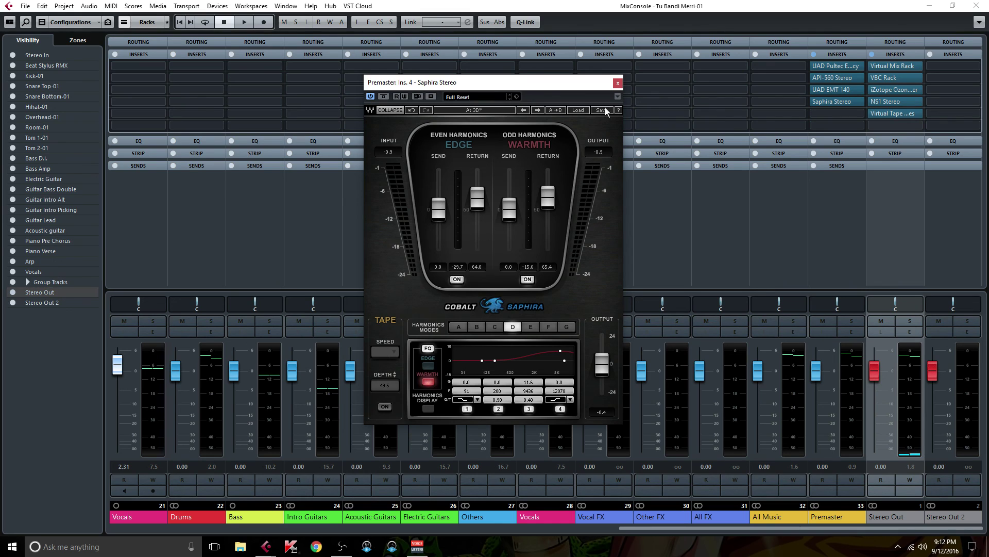
pyautogui.click(579, 110)
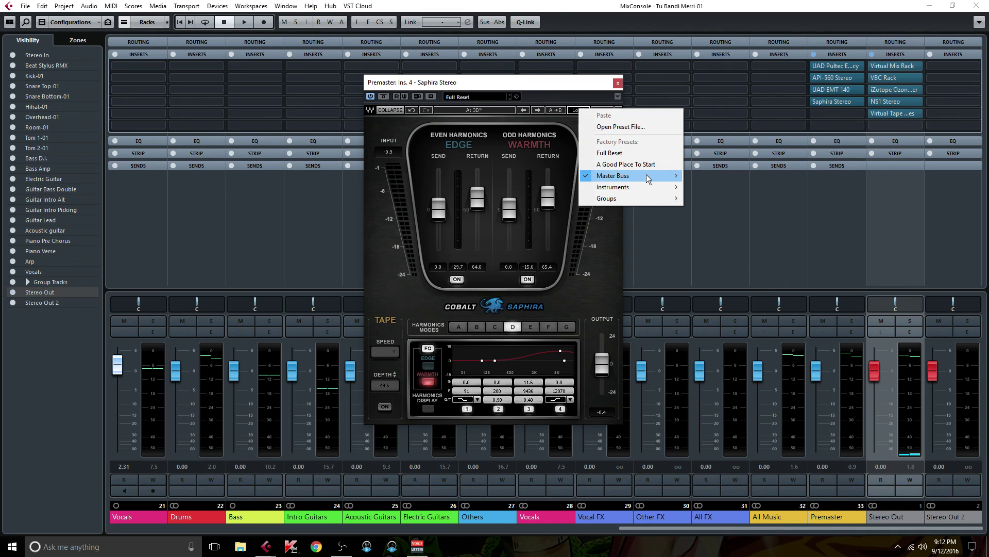
pyautogui.moveTo(648, 178)
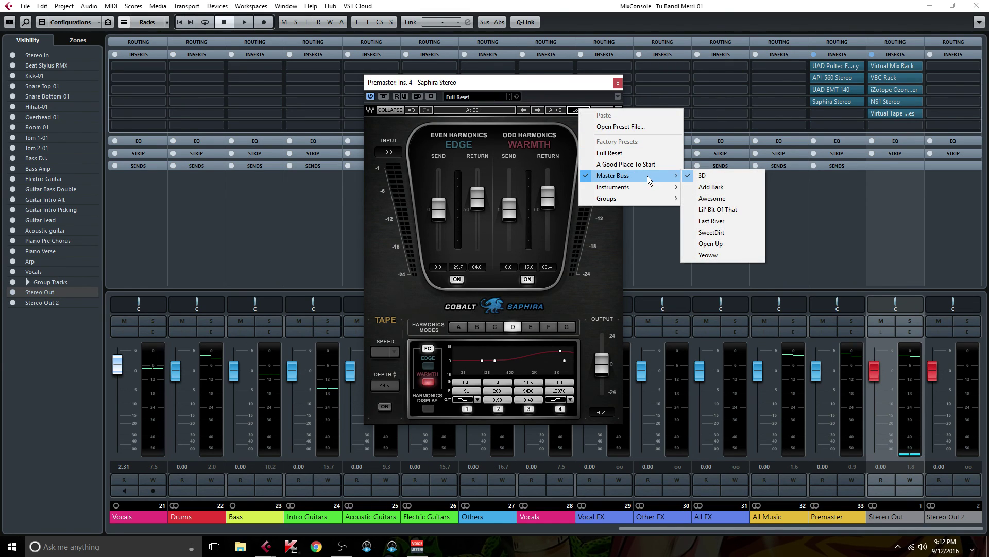
pyautogui.click(388, 295)
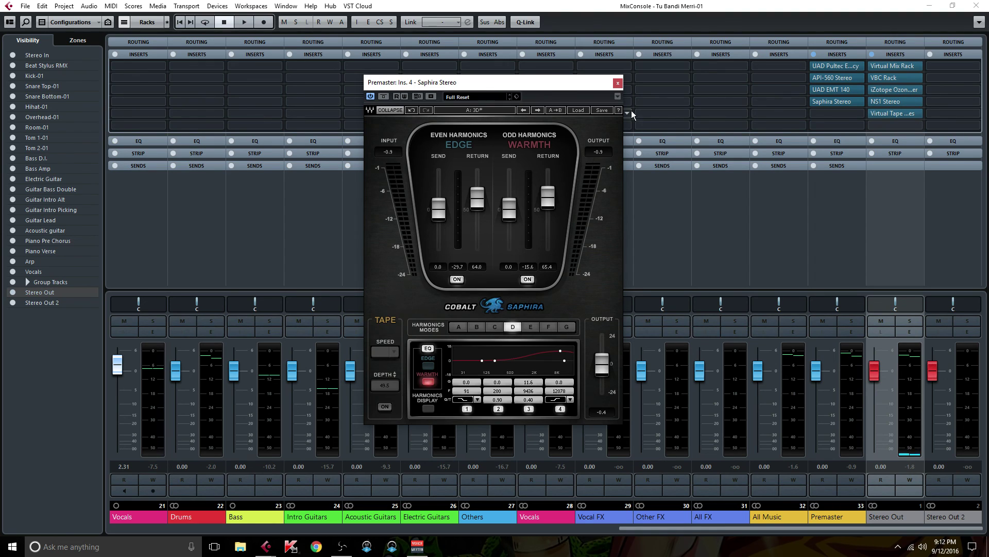
pyautogui.click(617, 83)
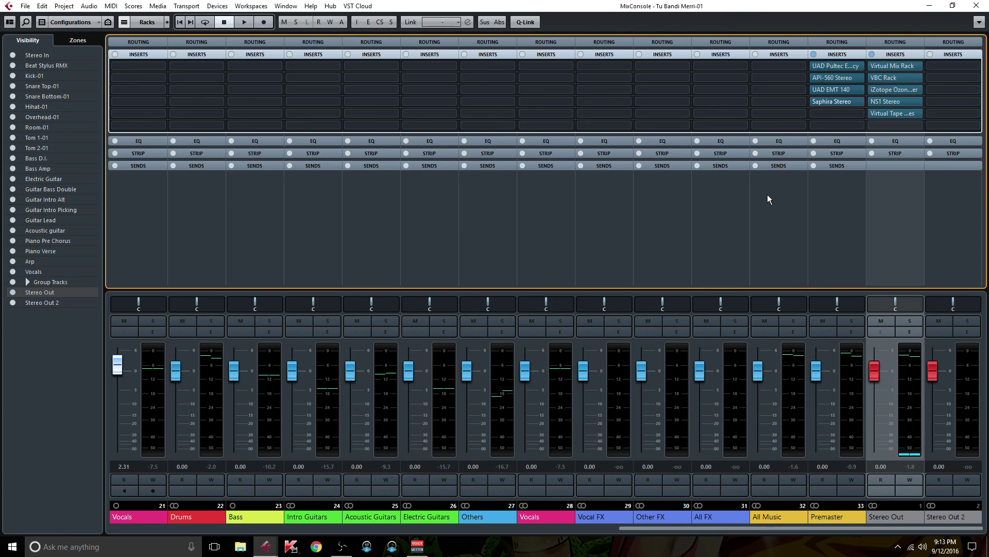
# Inspect the Virtual Tape Machines insert on the Electric Guitar channel, and close it.
pyautogui.moveTo(718, 527); pyautogui.dragTo(507, 531)
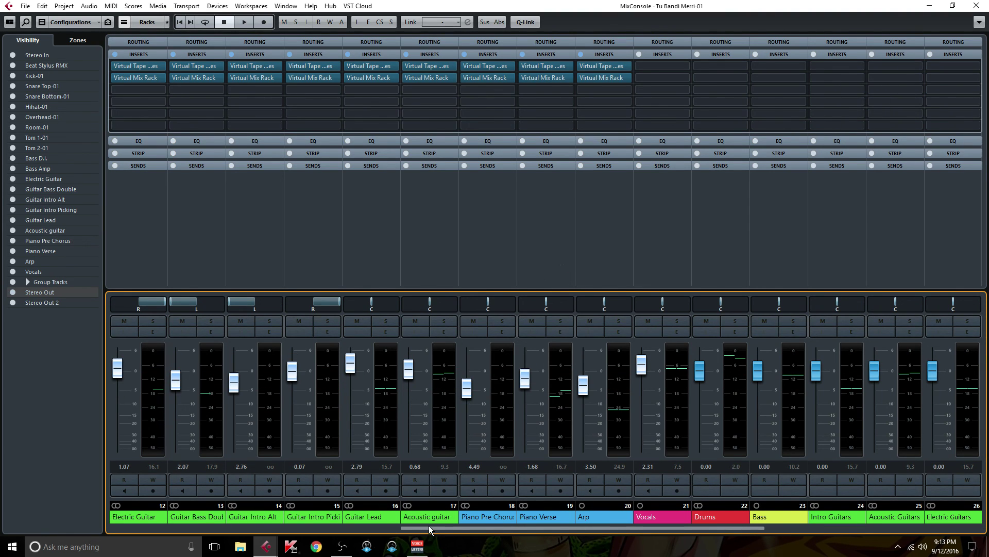
pyautogui.moveTo(430, 529); pyautogui.dragTo(298, 524)
pyautogui.click(427, 64)
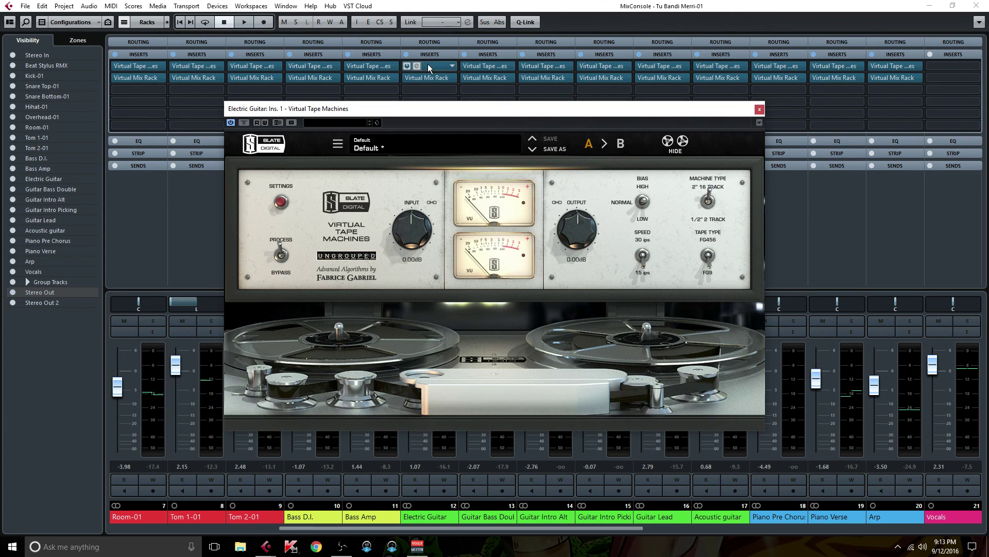
pyautogui.click(759, 111)
# Inspect the NS1 noise suppressor on the Stereo Out, and close it.
pyautogui.moveTo(487, 529); pyautogui.dragTo(819, 521)
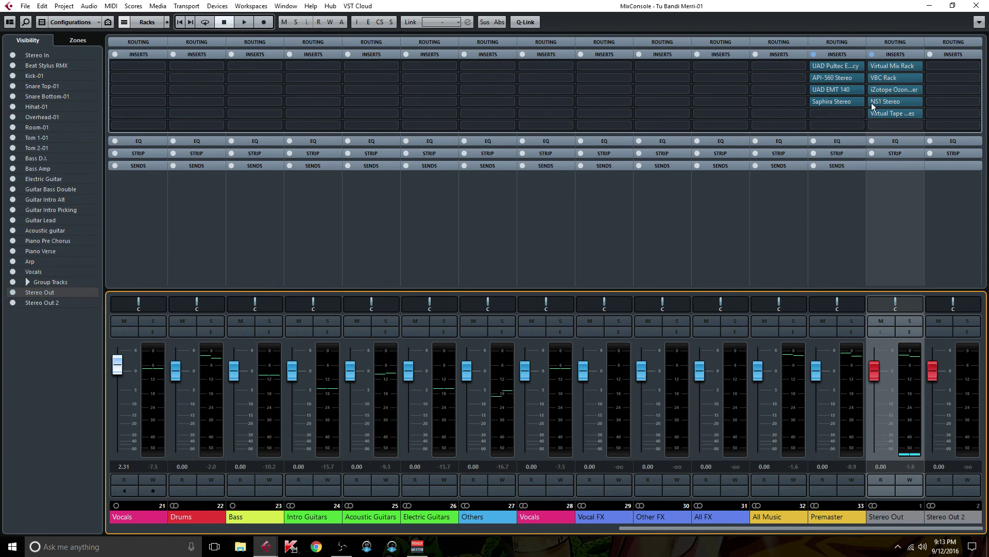
pyautogui.click(903, 101)
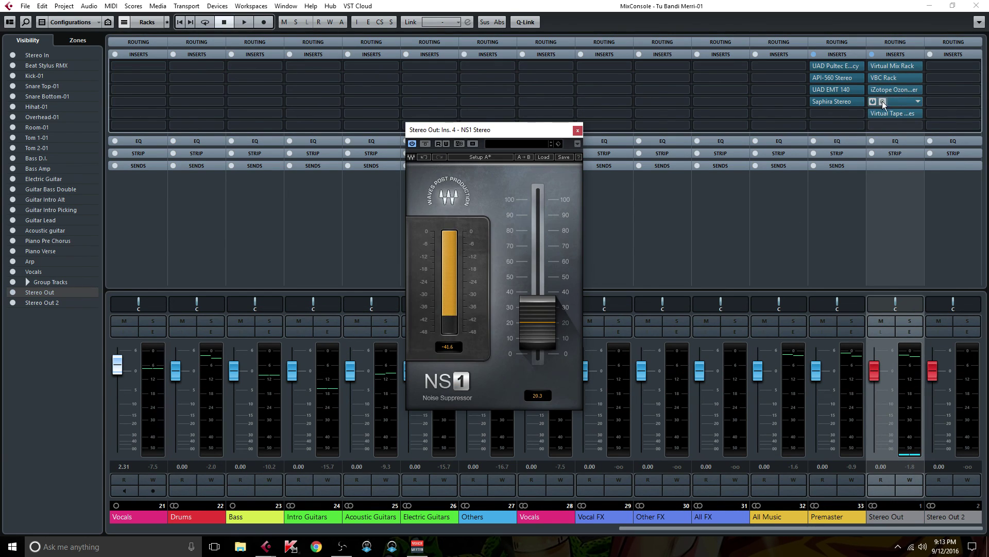
pyautogui.click(578, 130)
pyautogui.moveTo(943, 89)
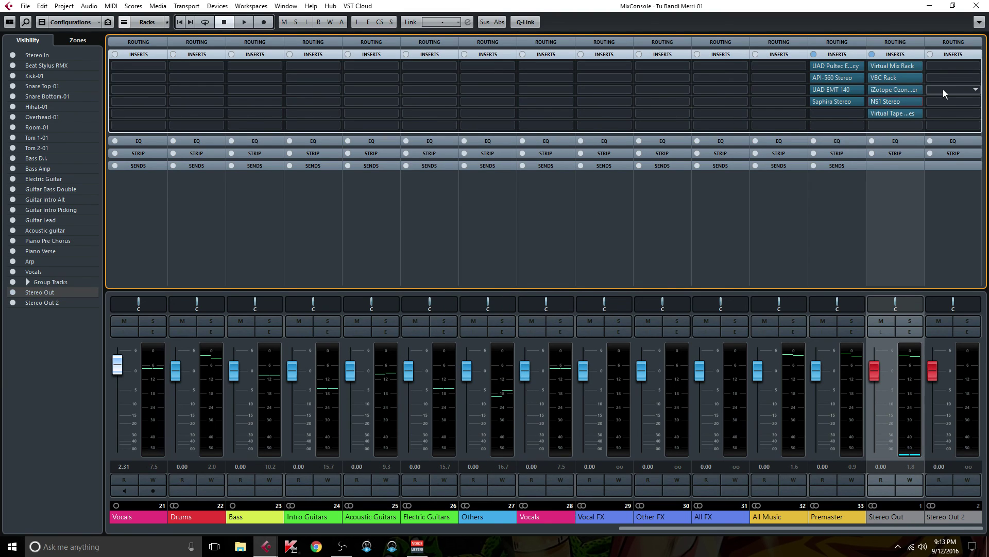
pyautogui.click(828, 224)
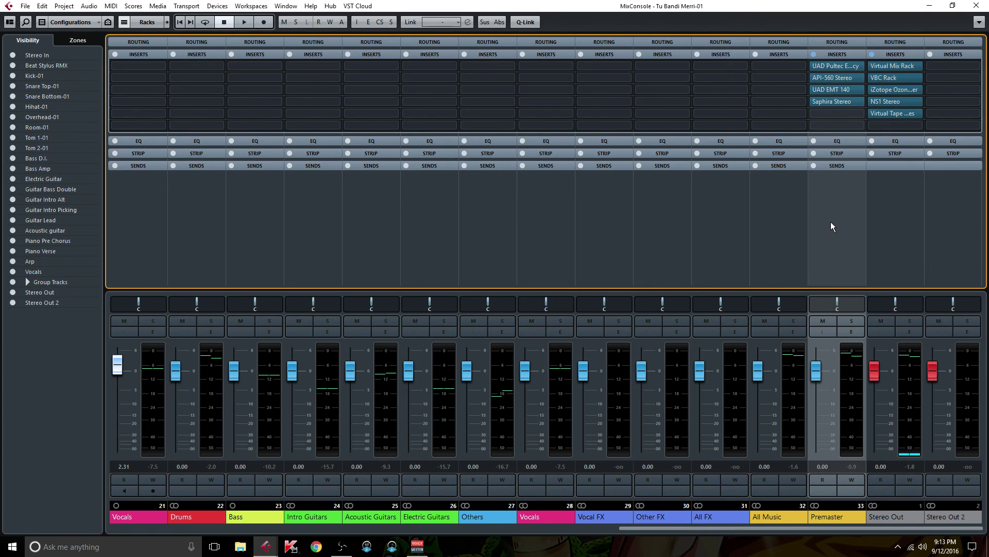
pyautogui.click(892, 234)
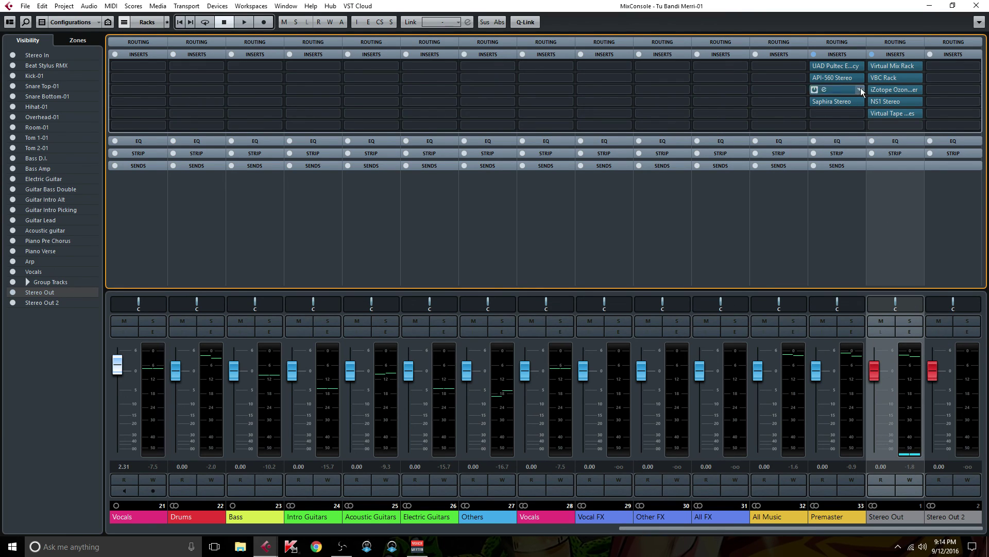
pyautogui.moveTo(624, 530); pyautogui.dragTo(331, 527)
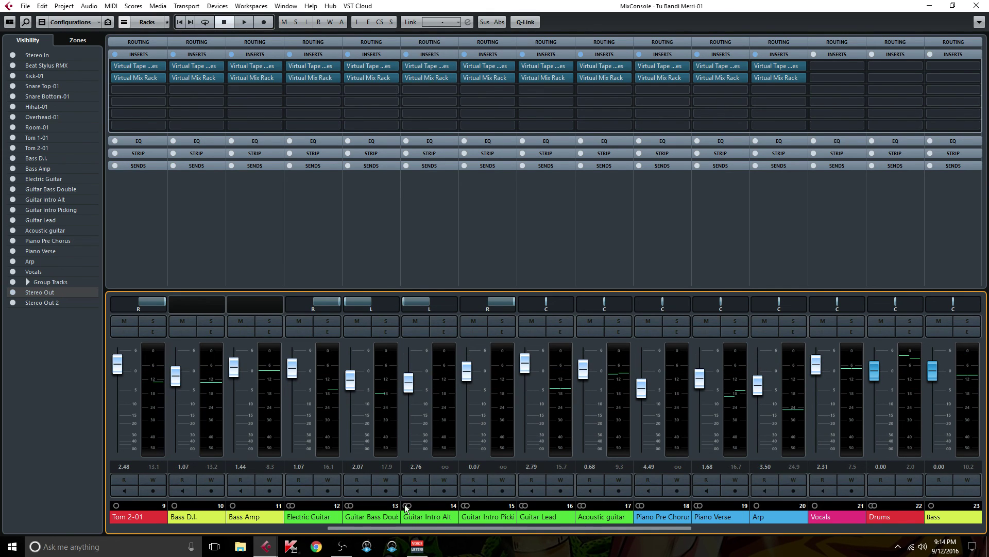
pyautogui.moveTo(406, 528); pyautogui.dragTo(296, 530)
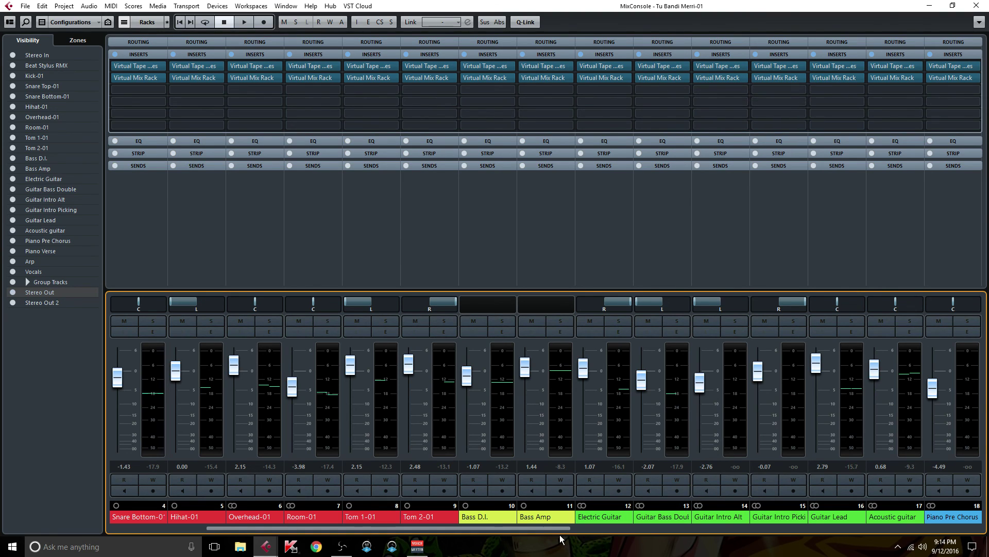
pyautogui.moveTo(556, 527); pyautogui.dragTo(968, 529)
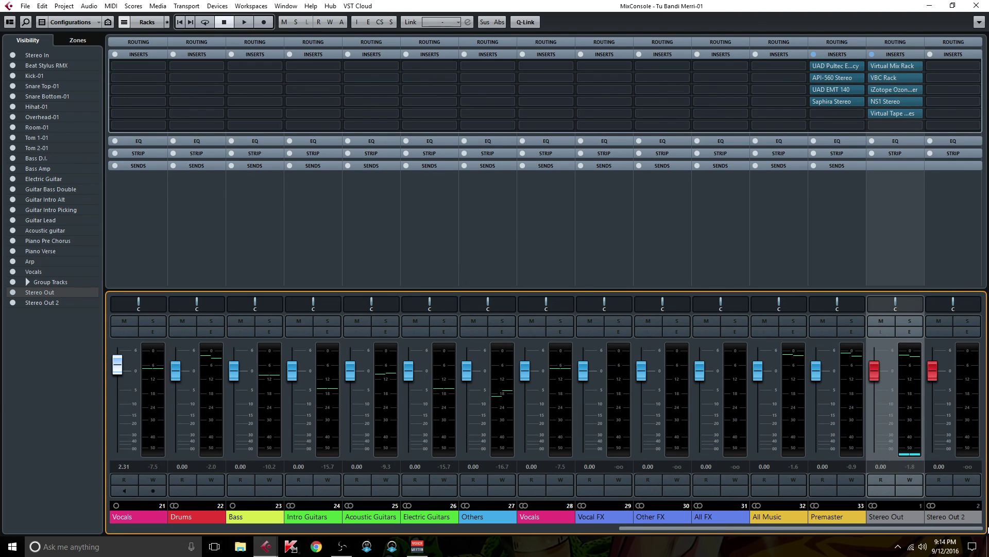